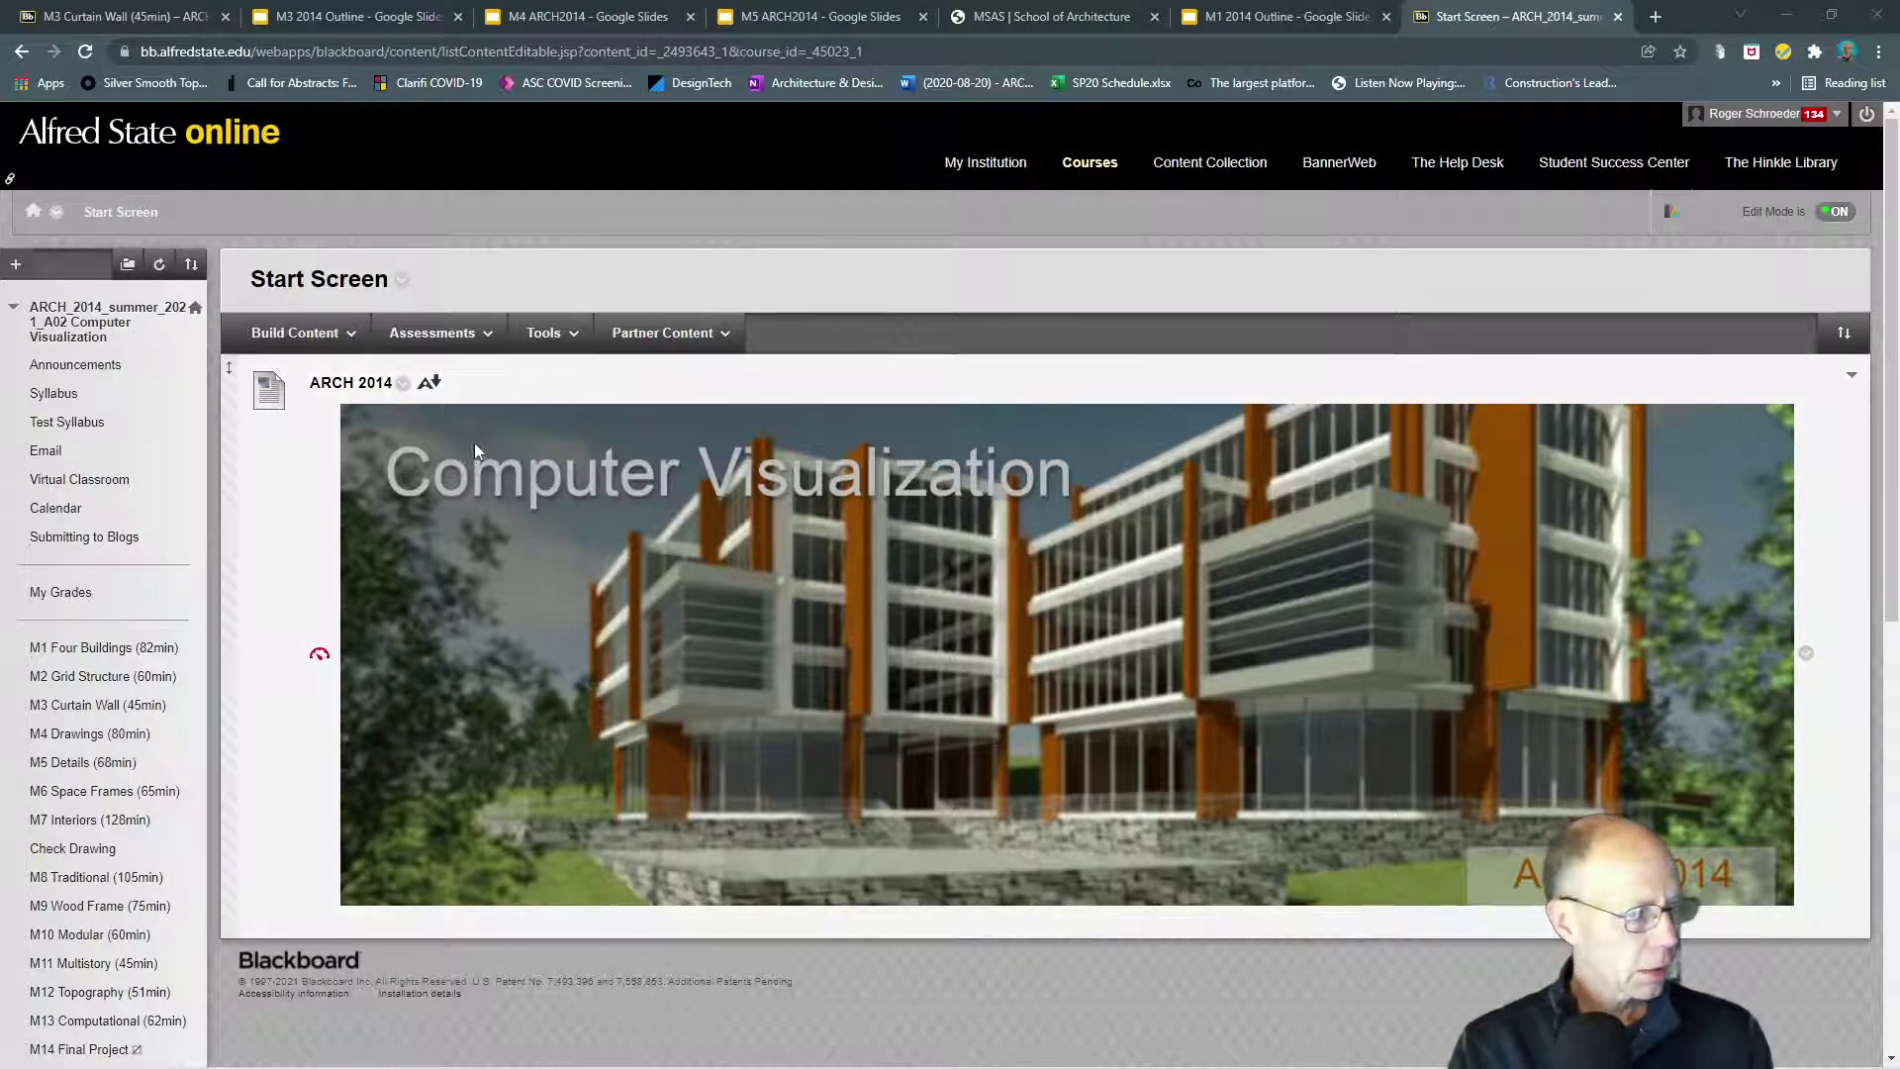
# Step: Open the M1 Four Buildings module and start downloading the attached resource Start Presentation Sheet 2020version.rfa
pyautogui.click(120, 649)
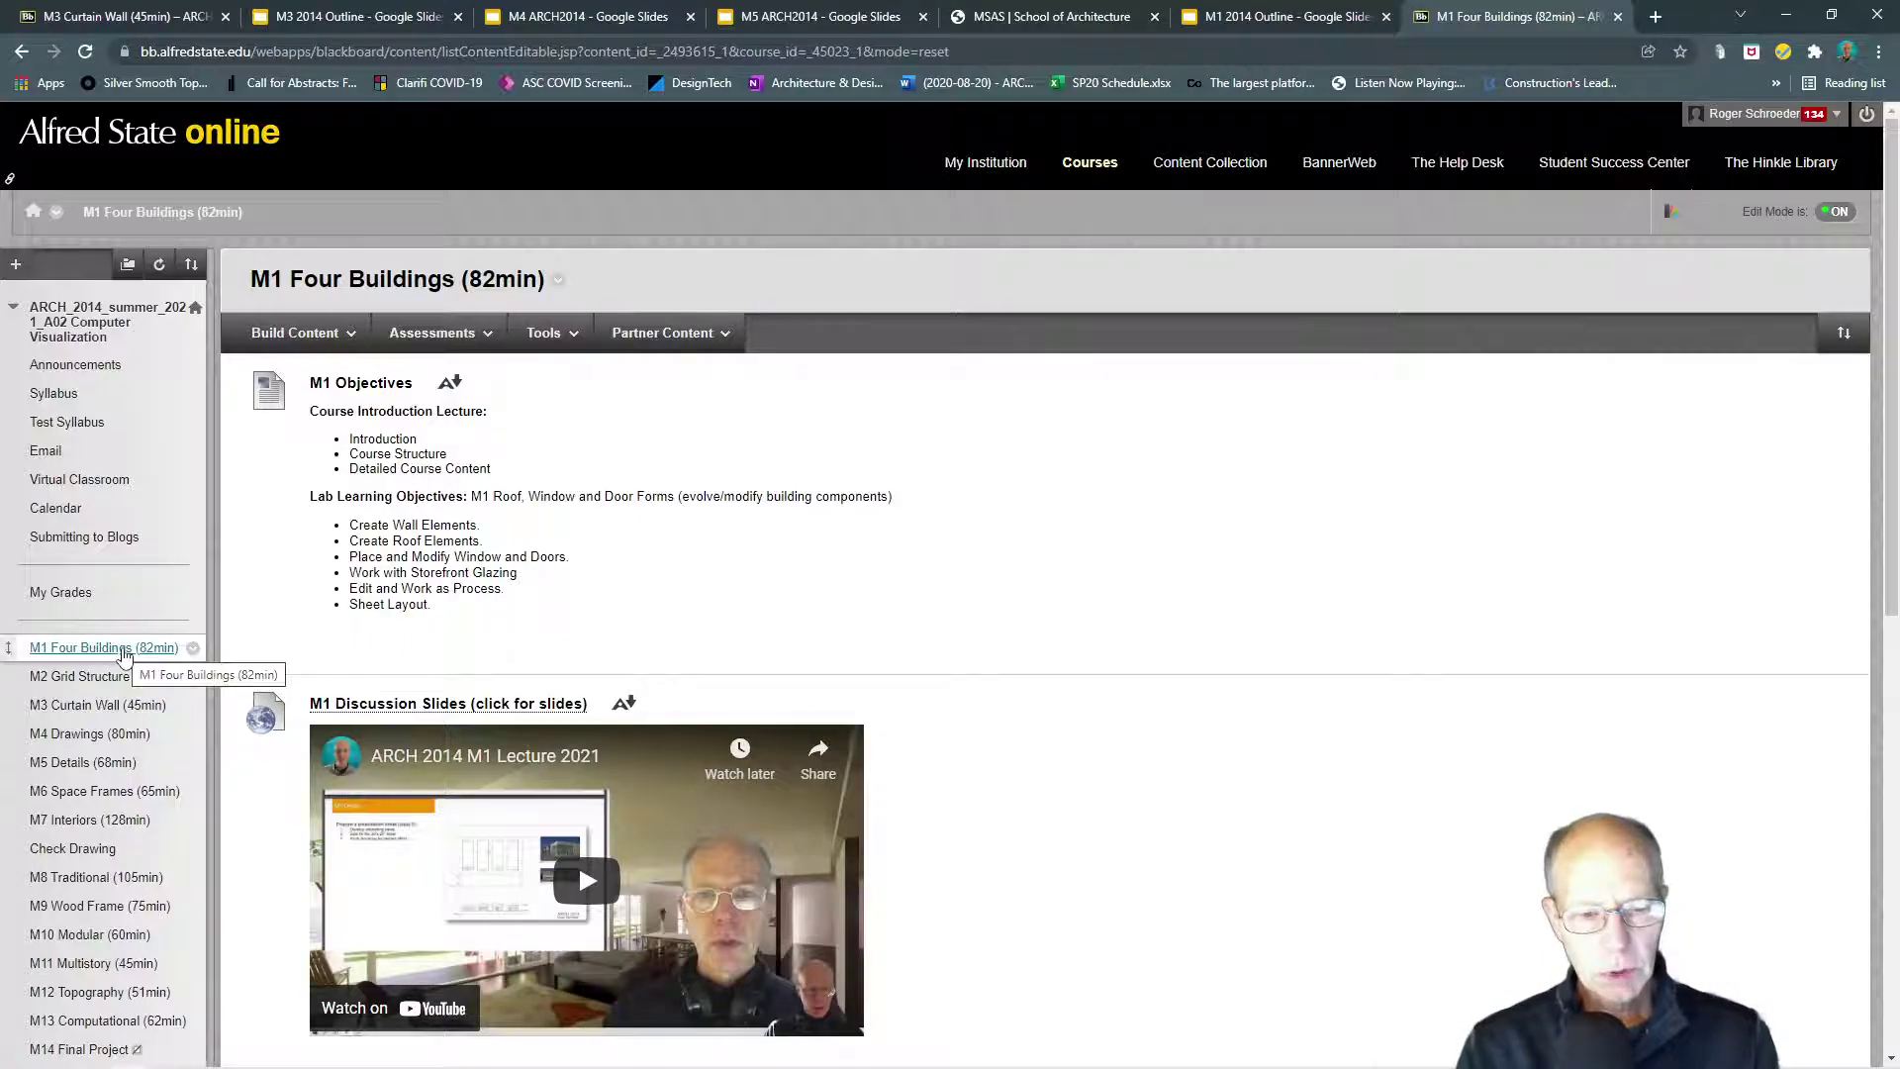
pyautogui.scroll(-5, 485, 685)
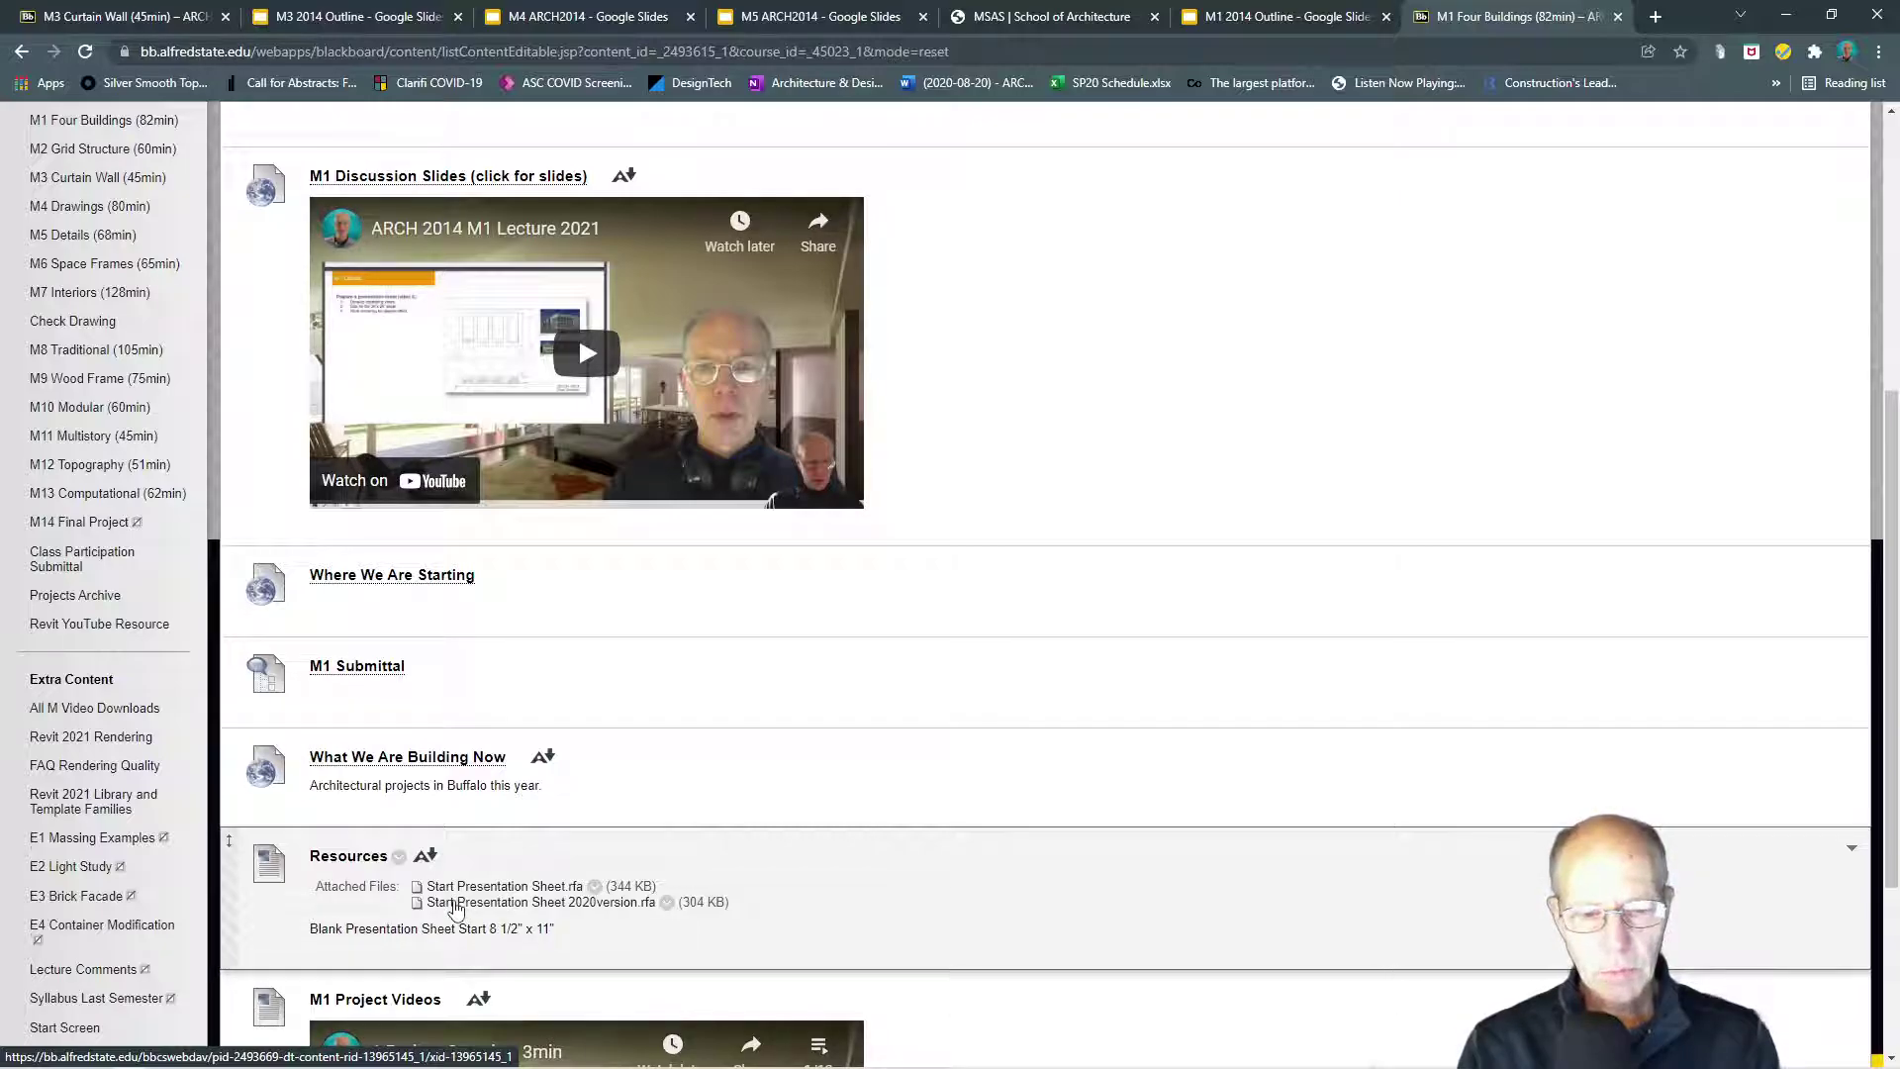
pyautogui.click(455, 903)
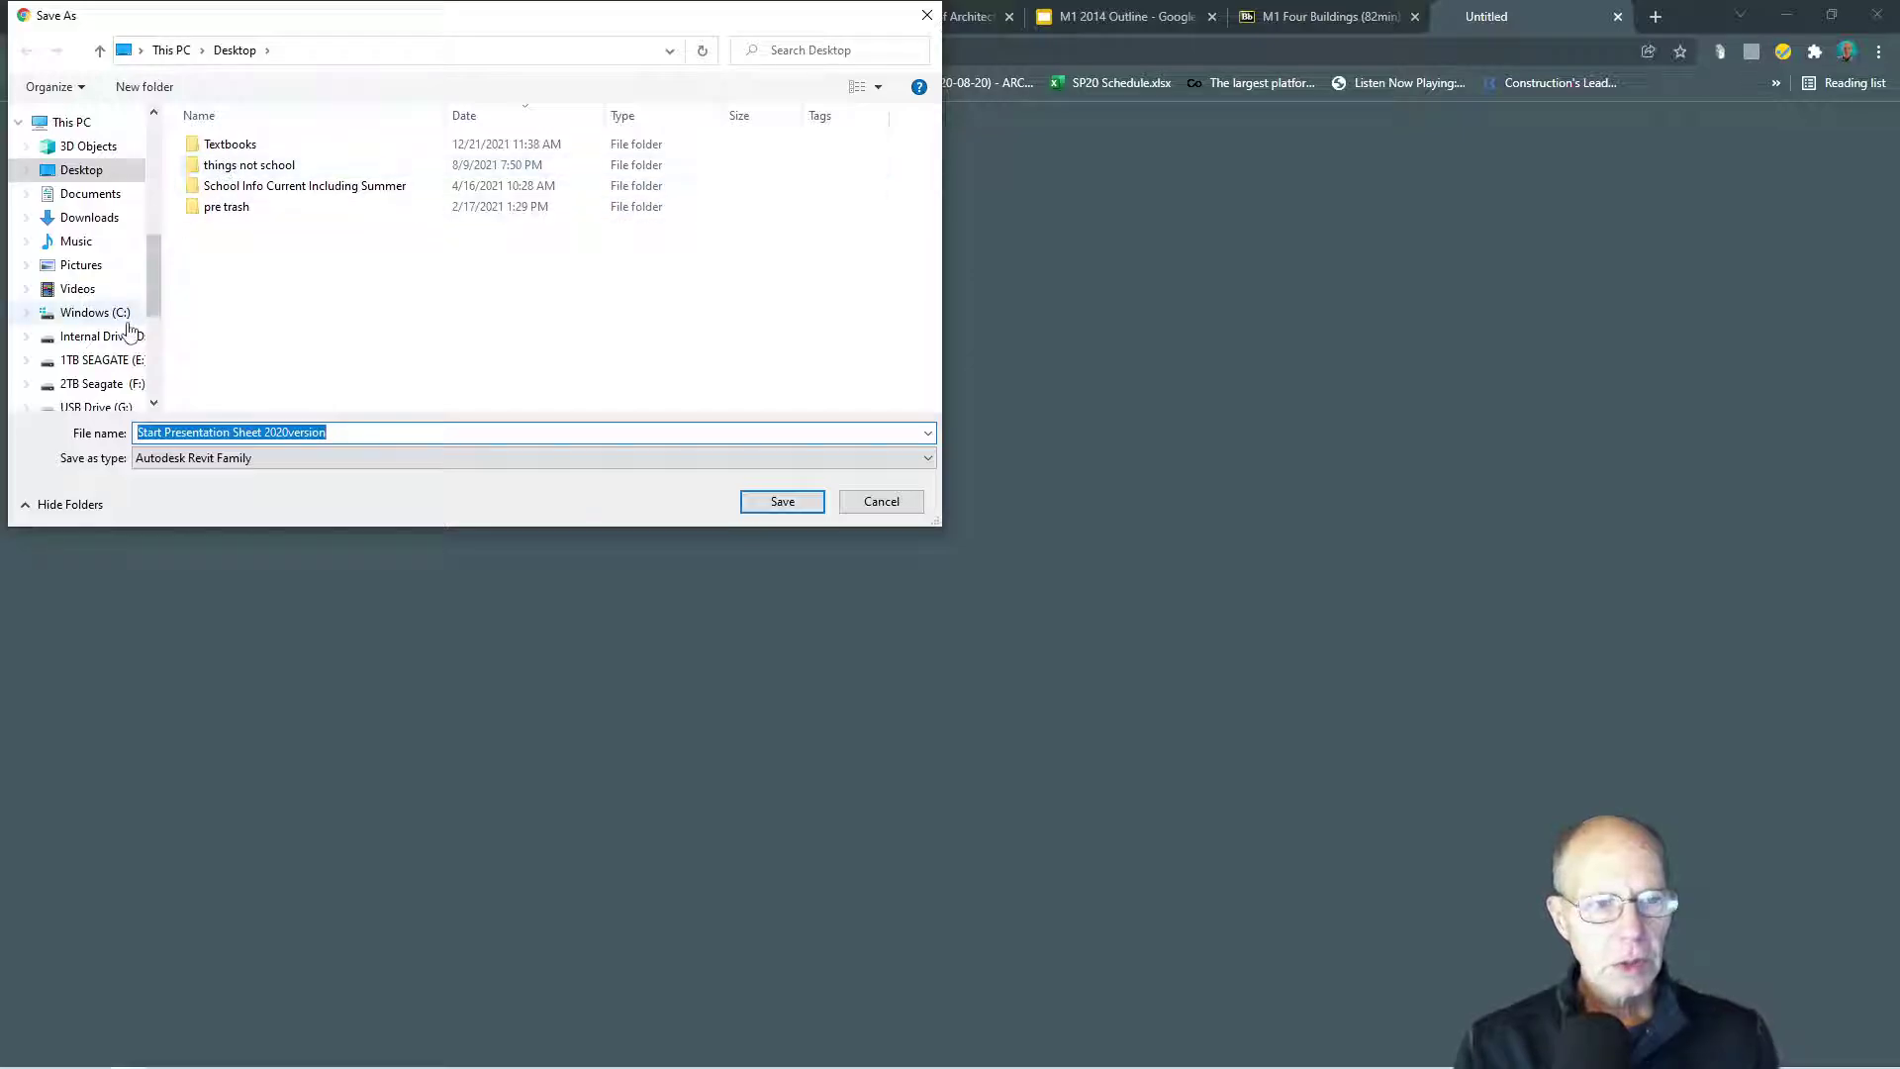
# Step: Save the presentation sheet file in Video Place 2 > CV1 In Process on Internal Drive (D:)
pyautogui.click(94, 337)
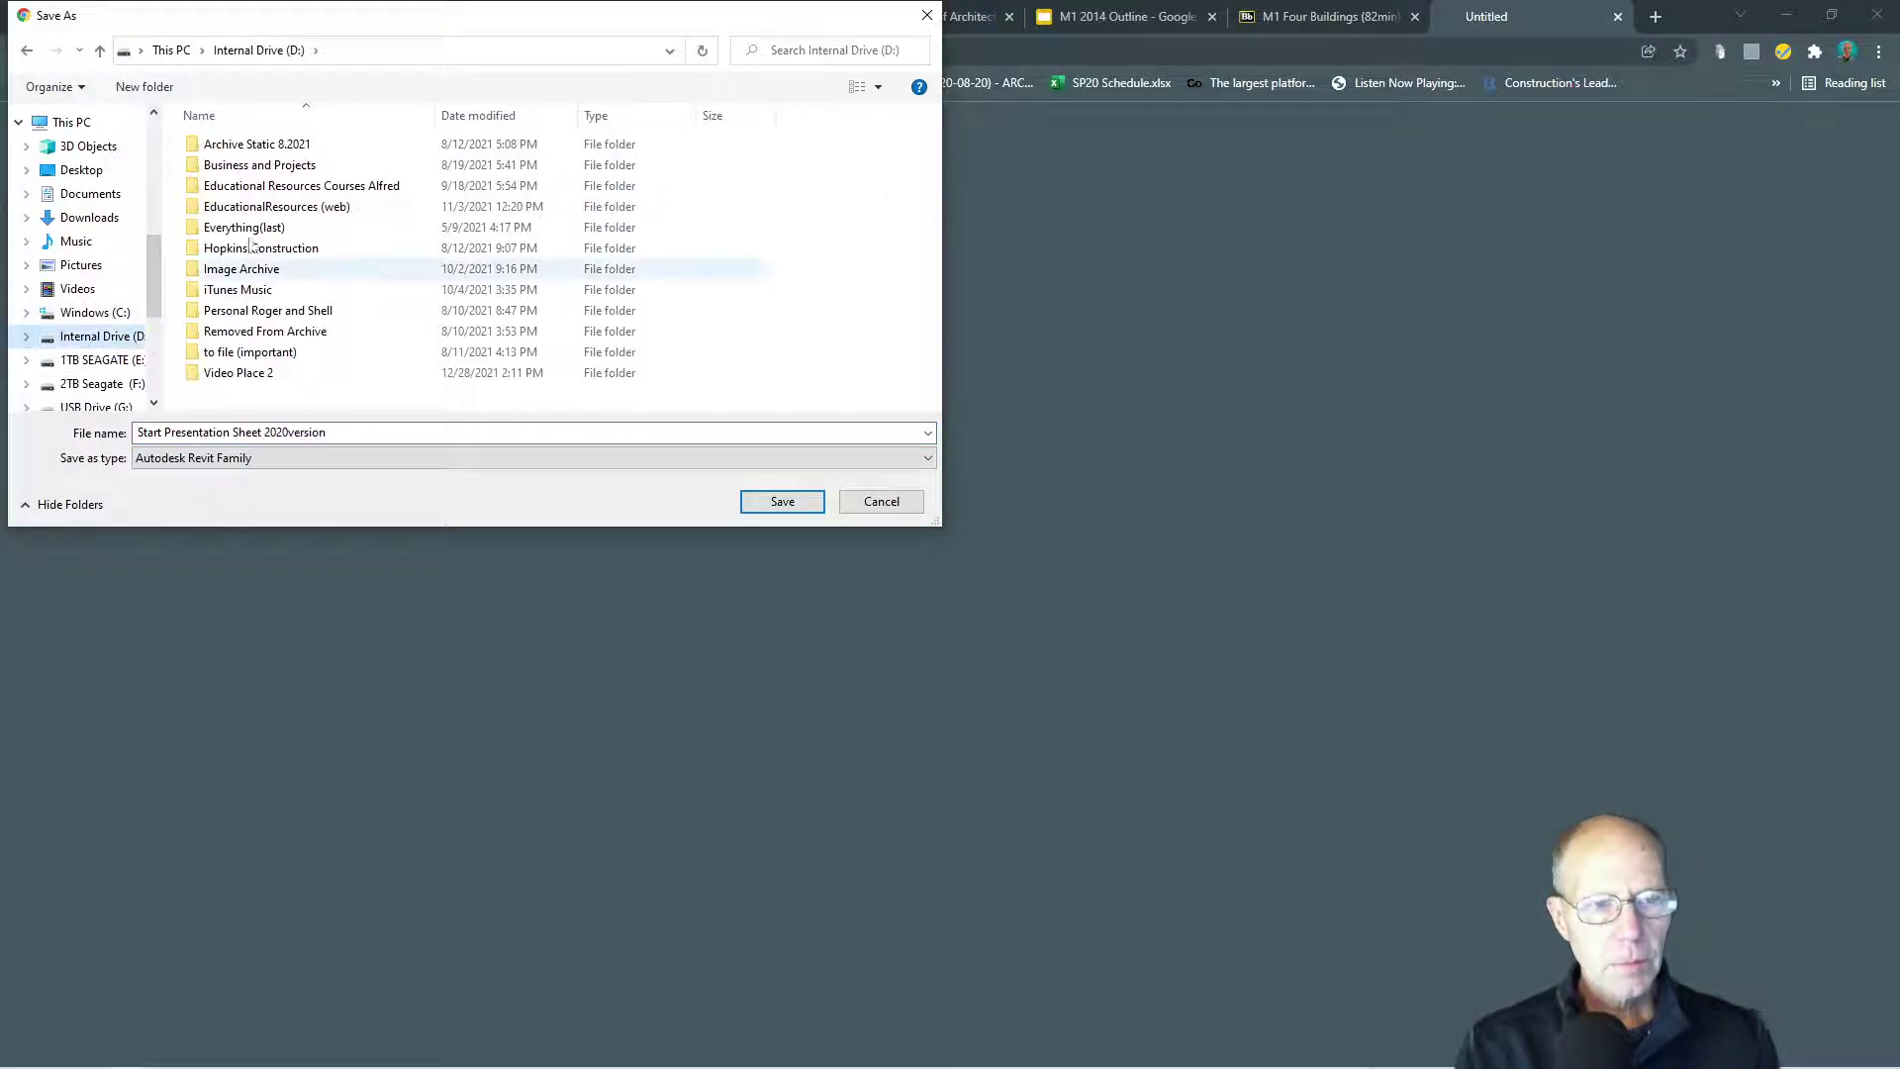
pyautogui.doubleClick(238, 373)
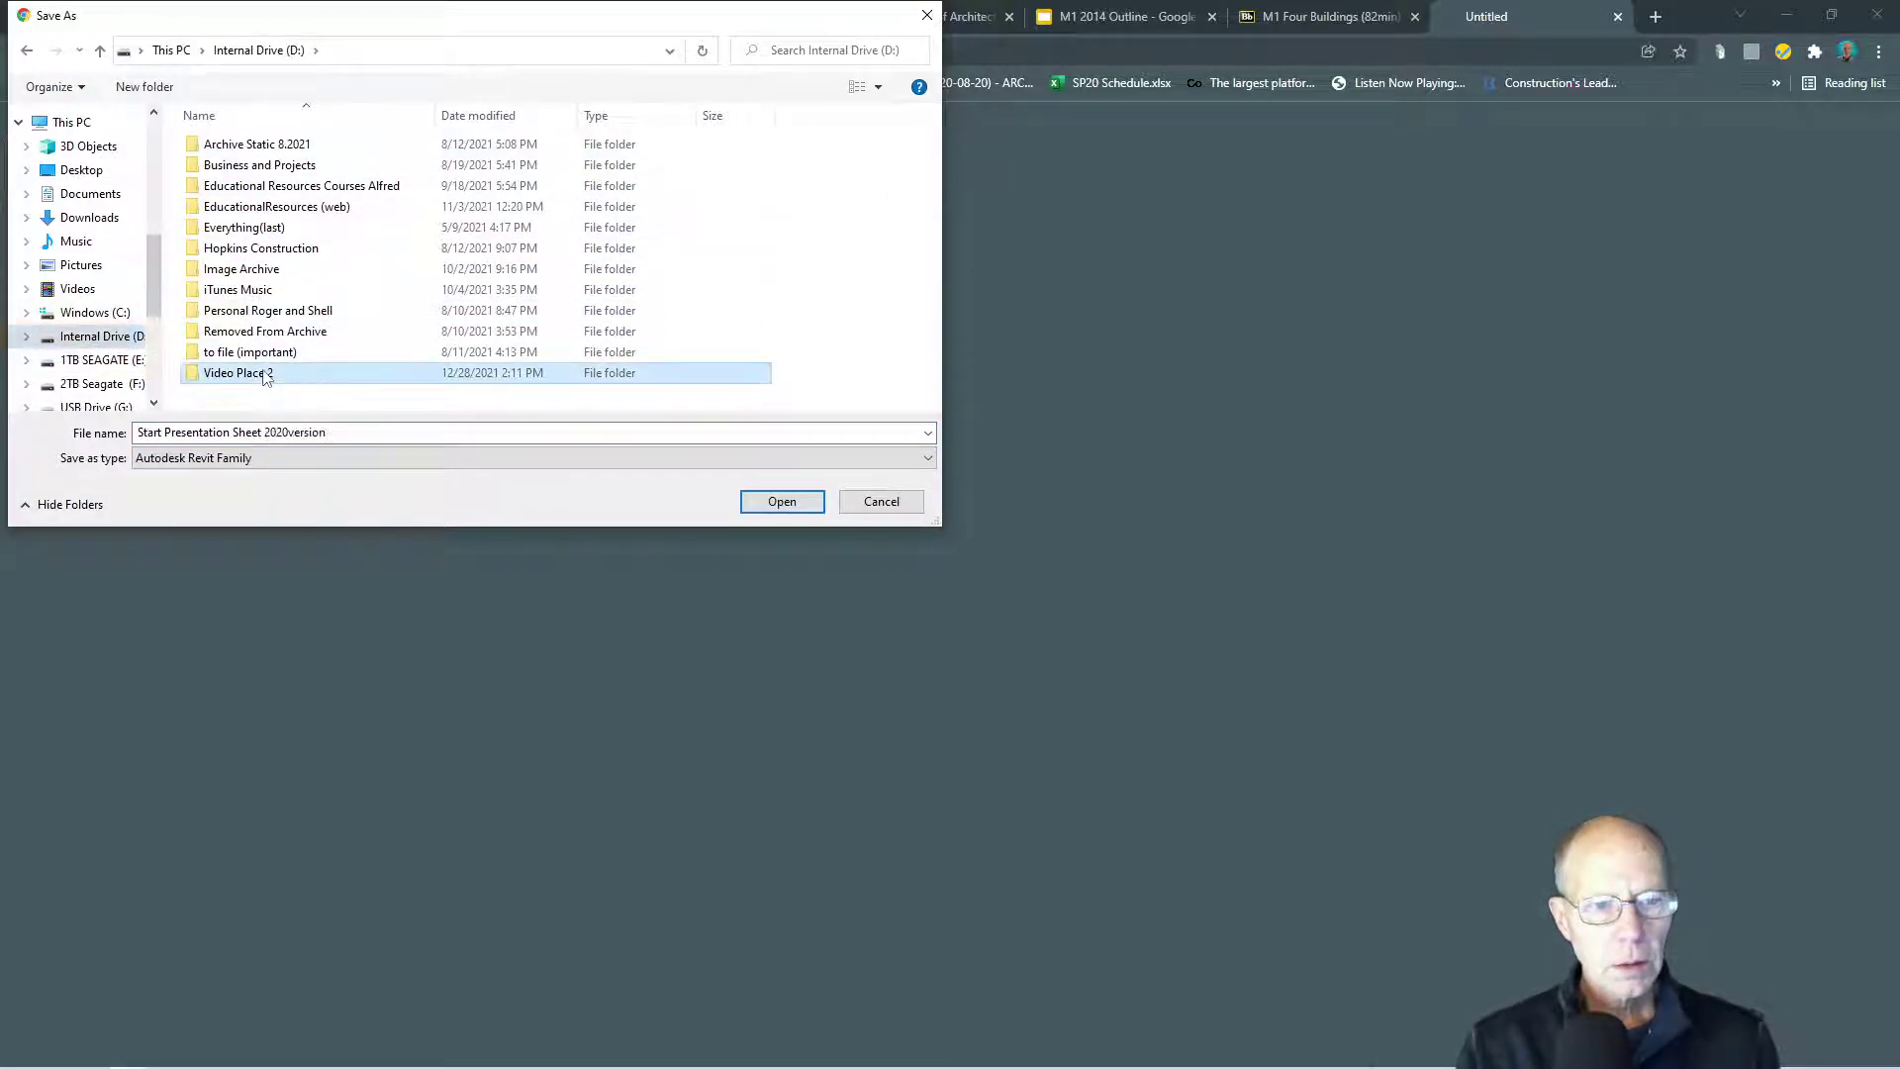
pyautogui.click(326, 178)
pyautogui.doubleClick(326, 178)
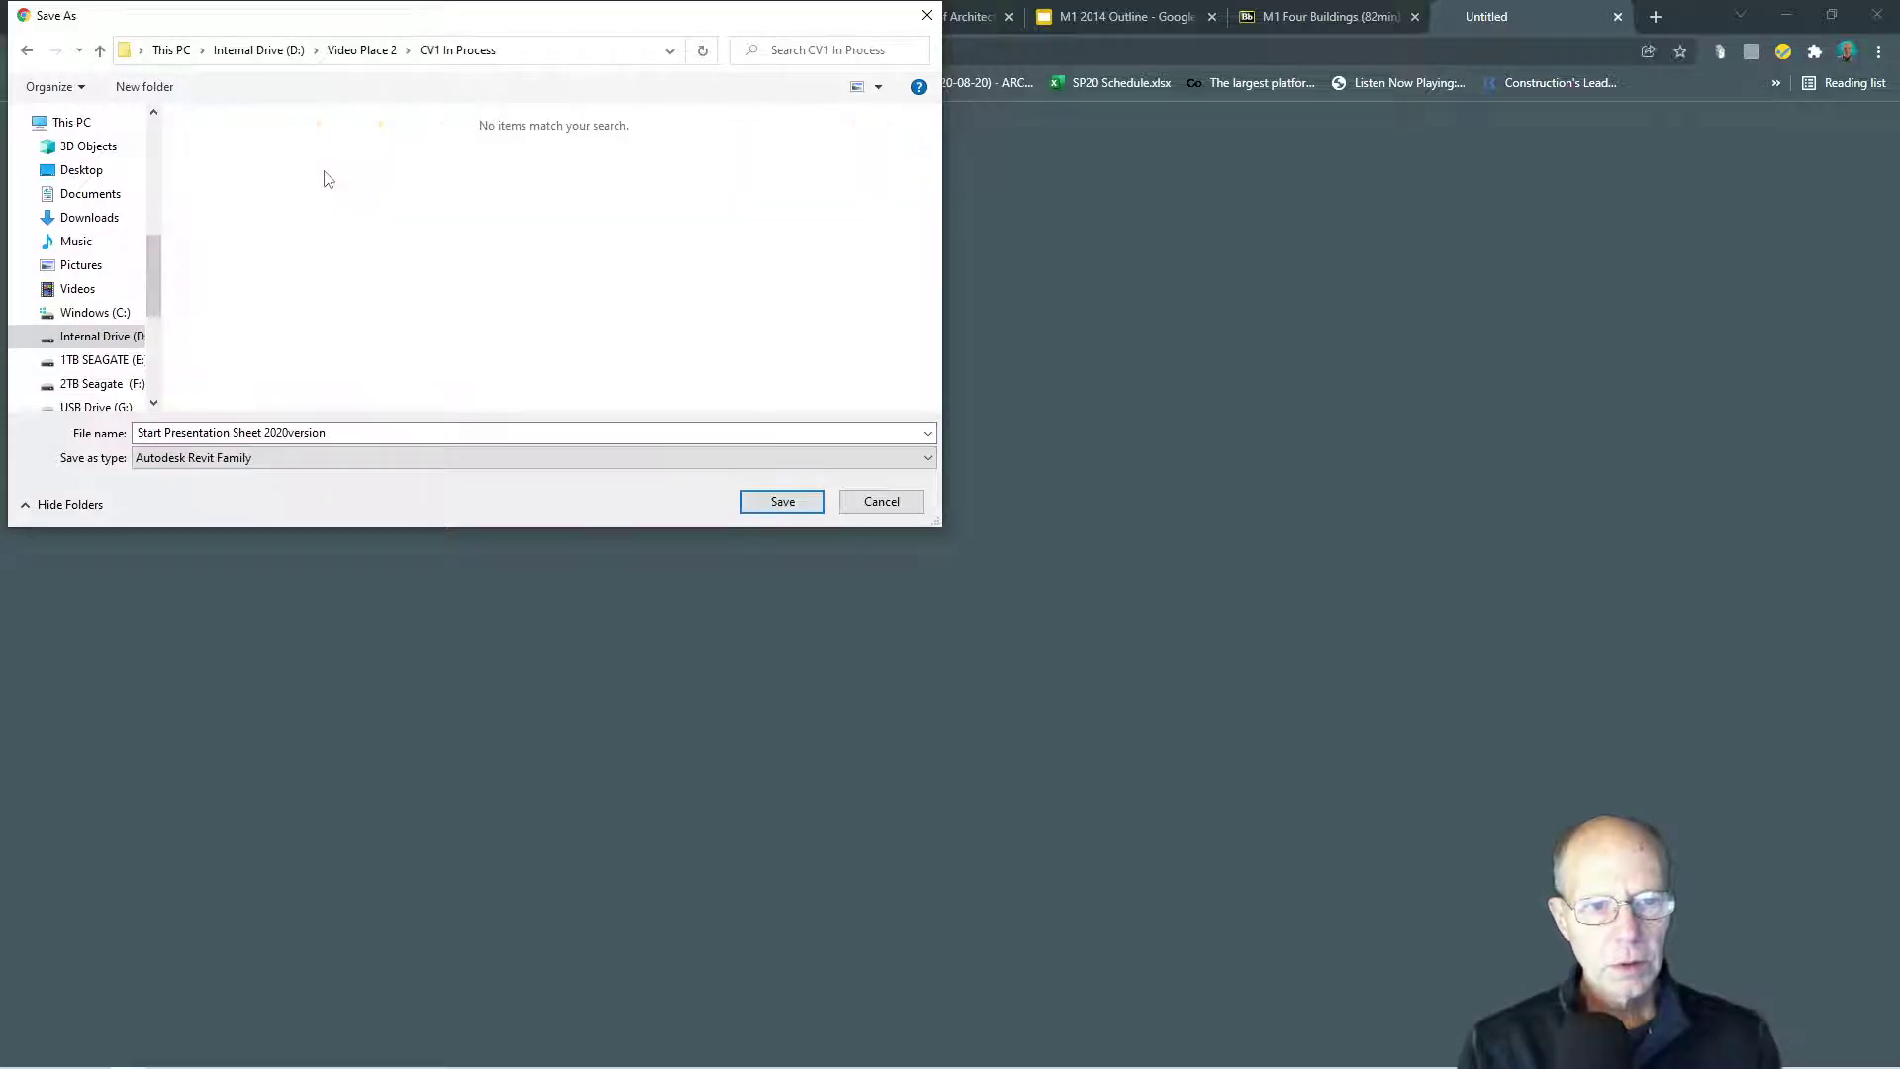
pyautogui.click(781, 502)
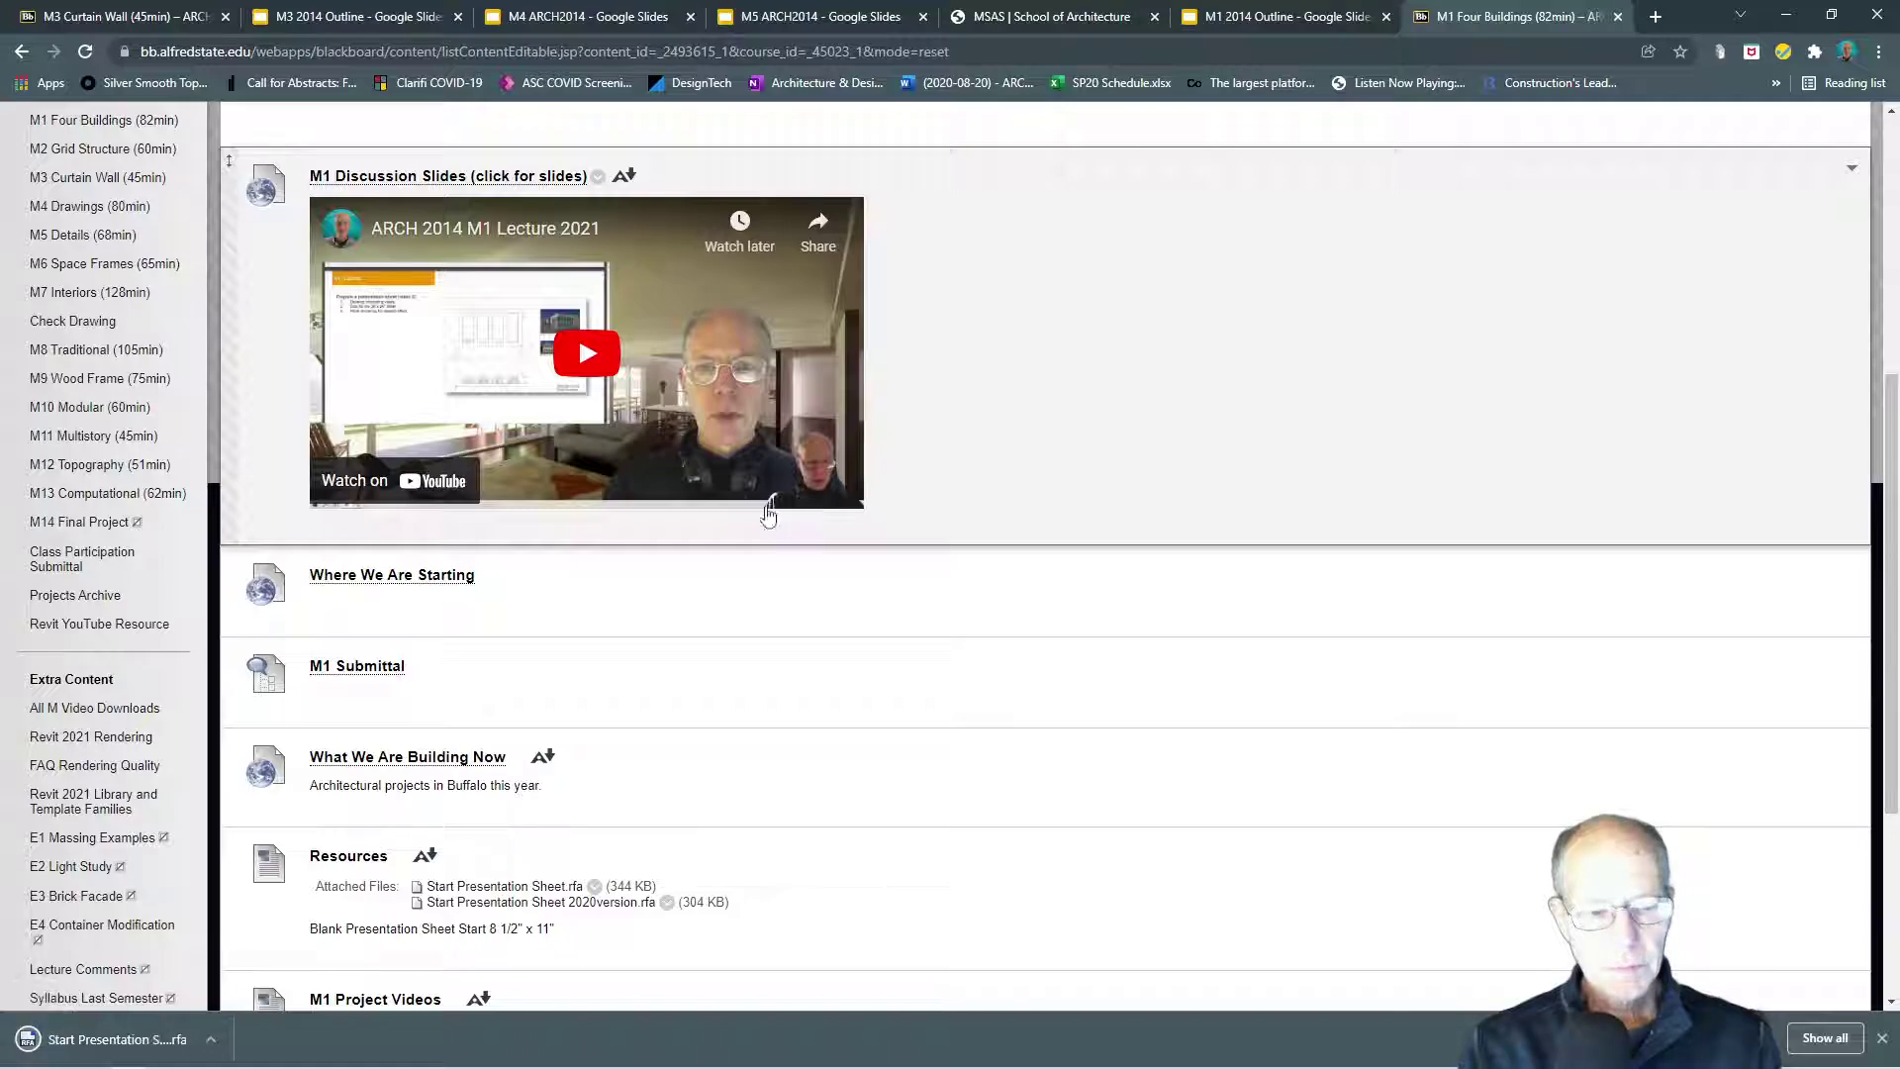
# Step: Open the downloaded presentation sheet family in Revit and upgrade the model to Revit 2022
pyautogui.click(211, 1039)
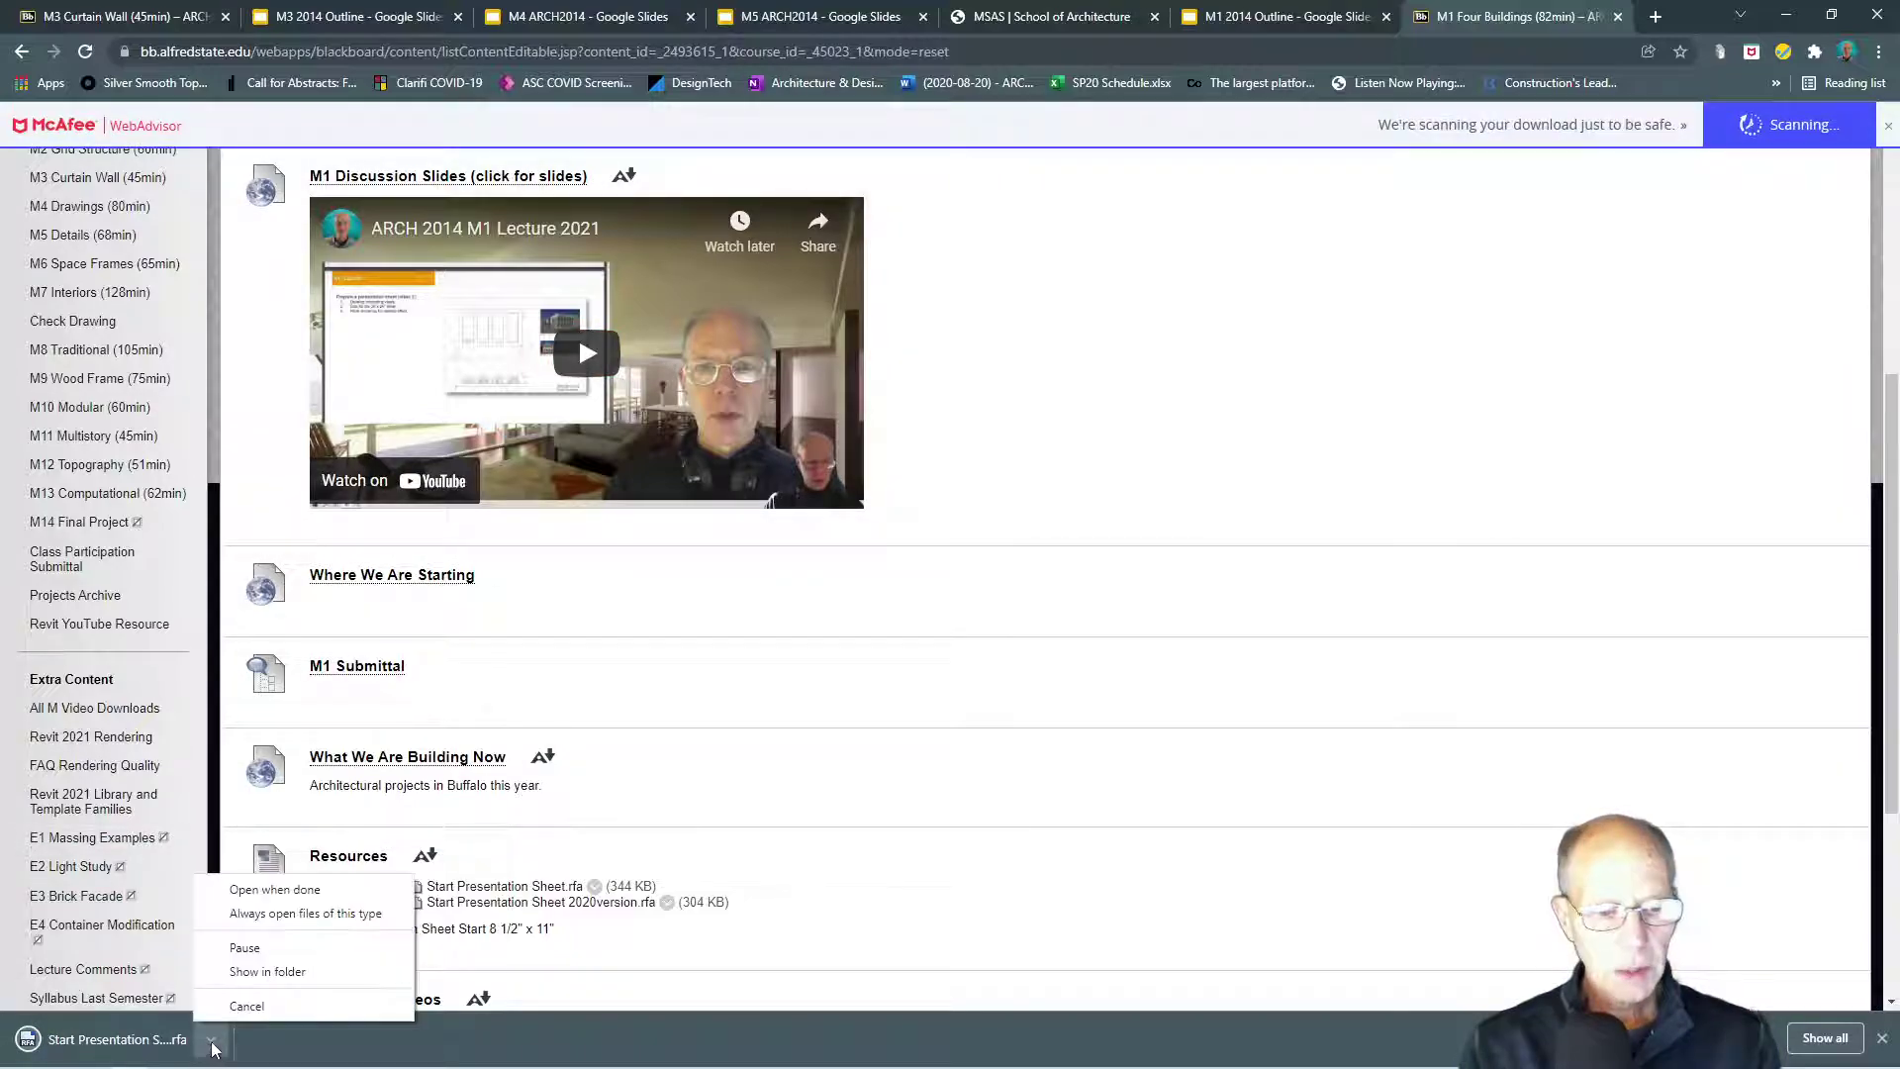
pyautogui.click(260, 895)
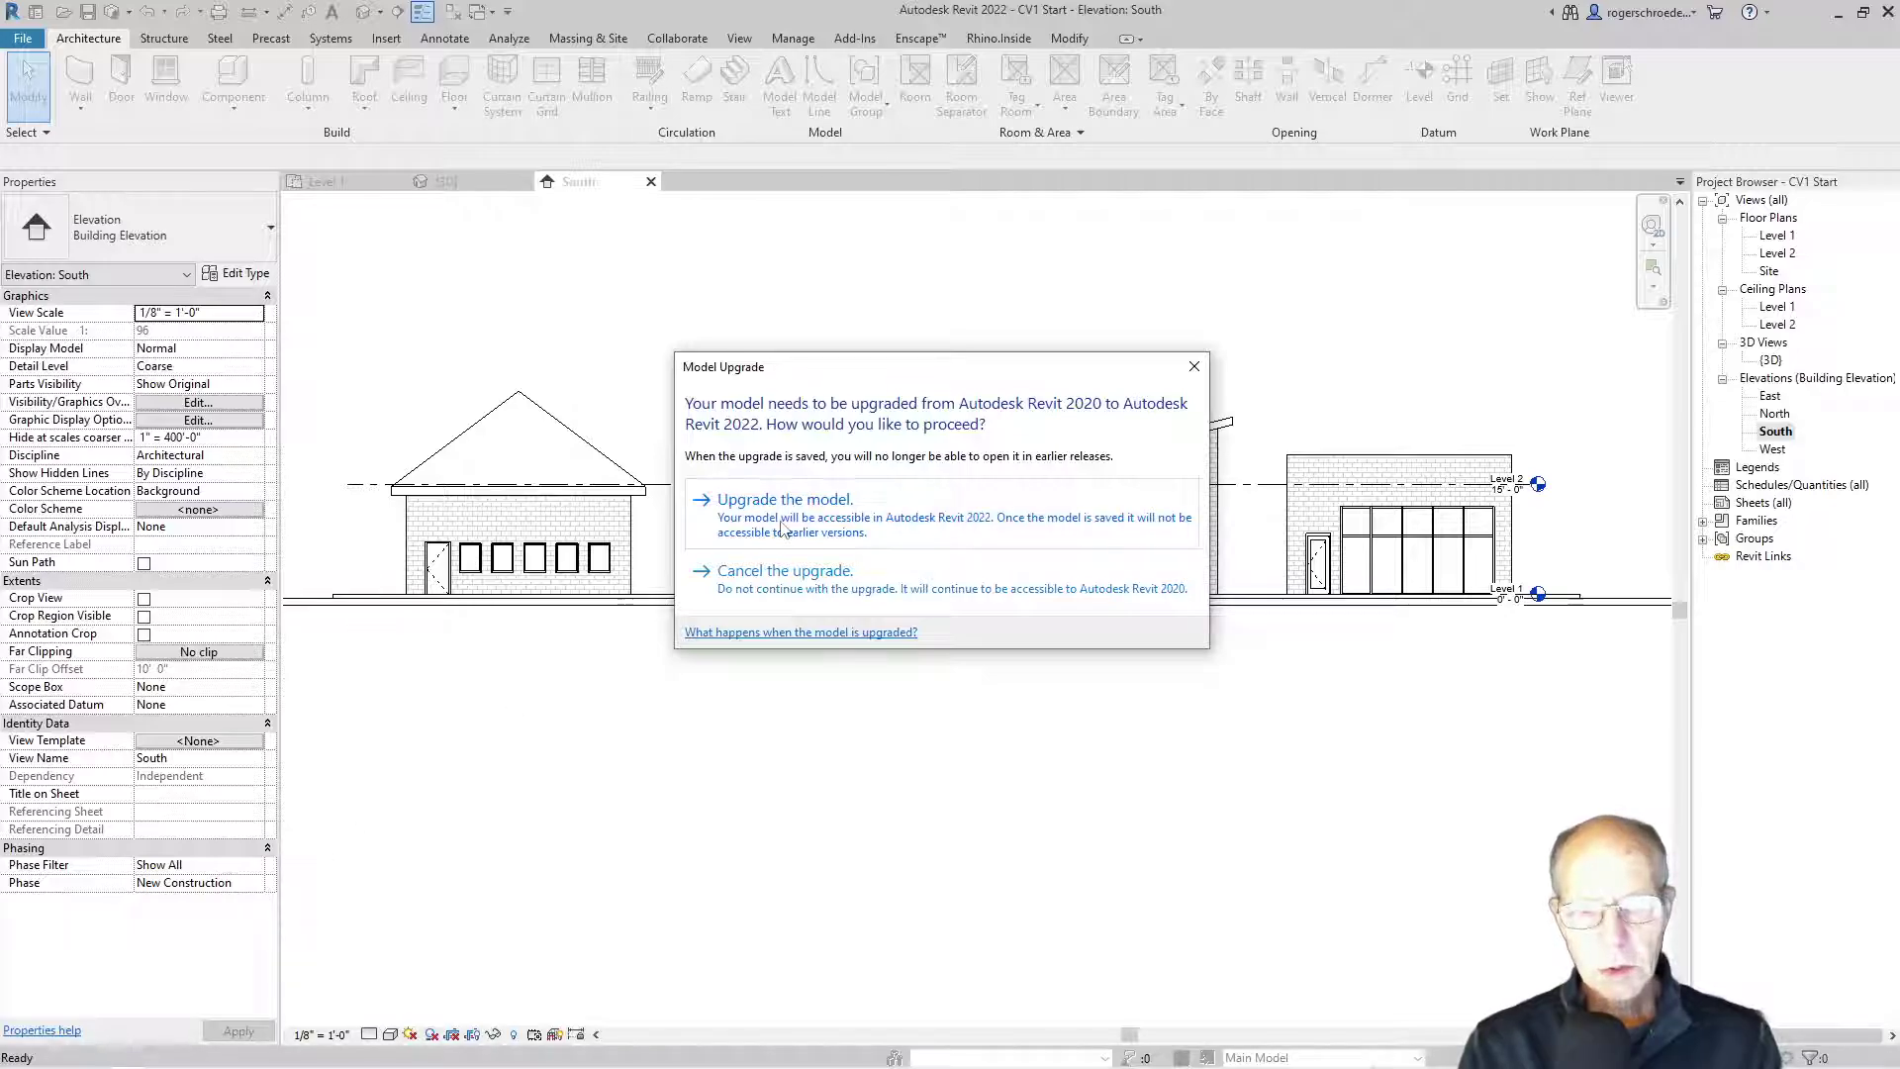
pyautogui.click(783, 525)
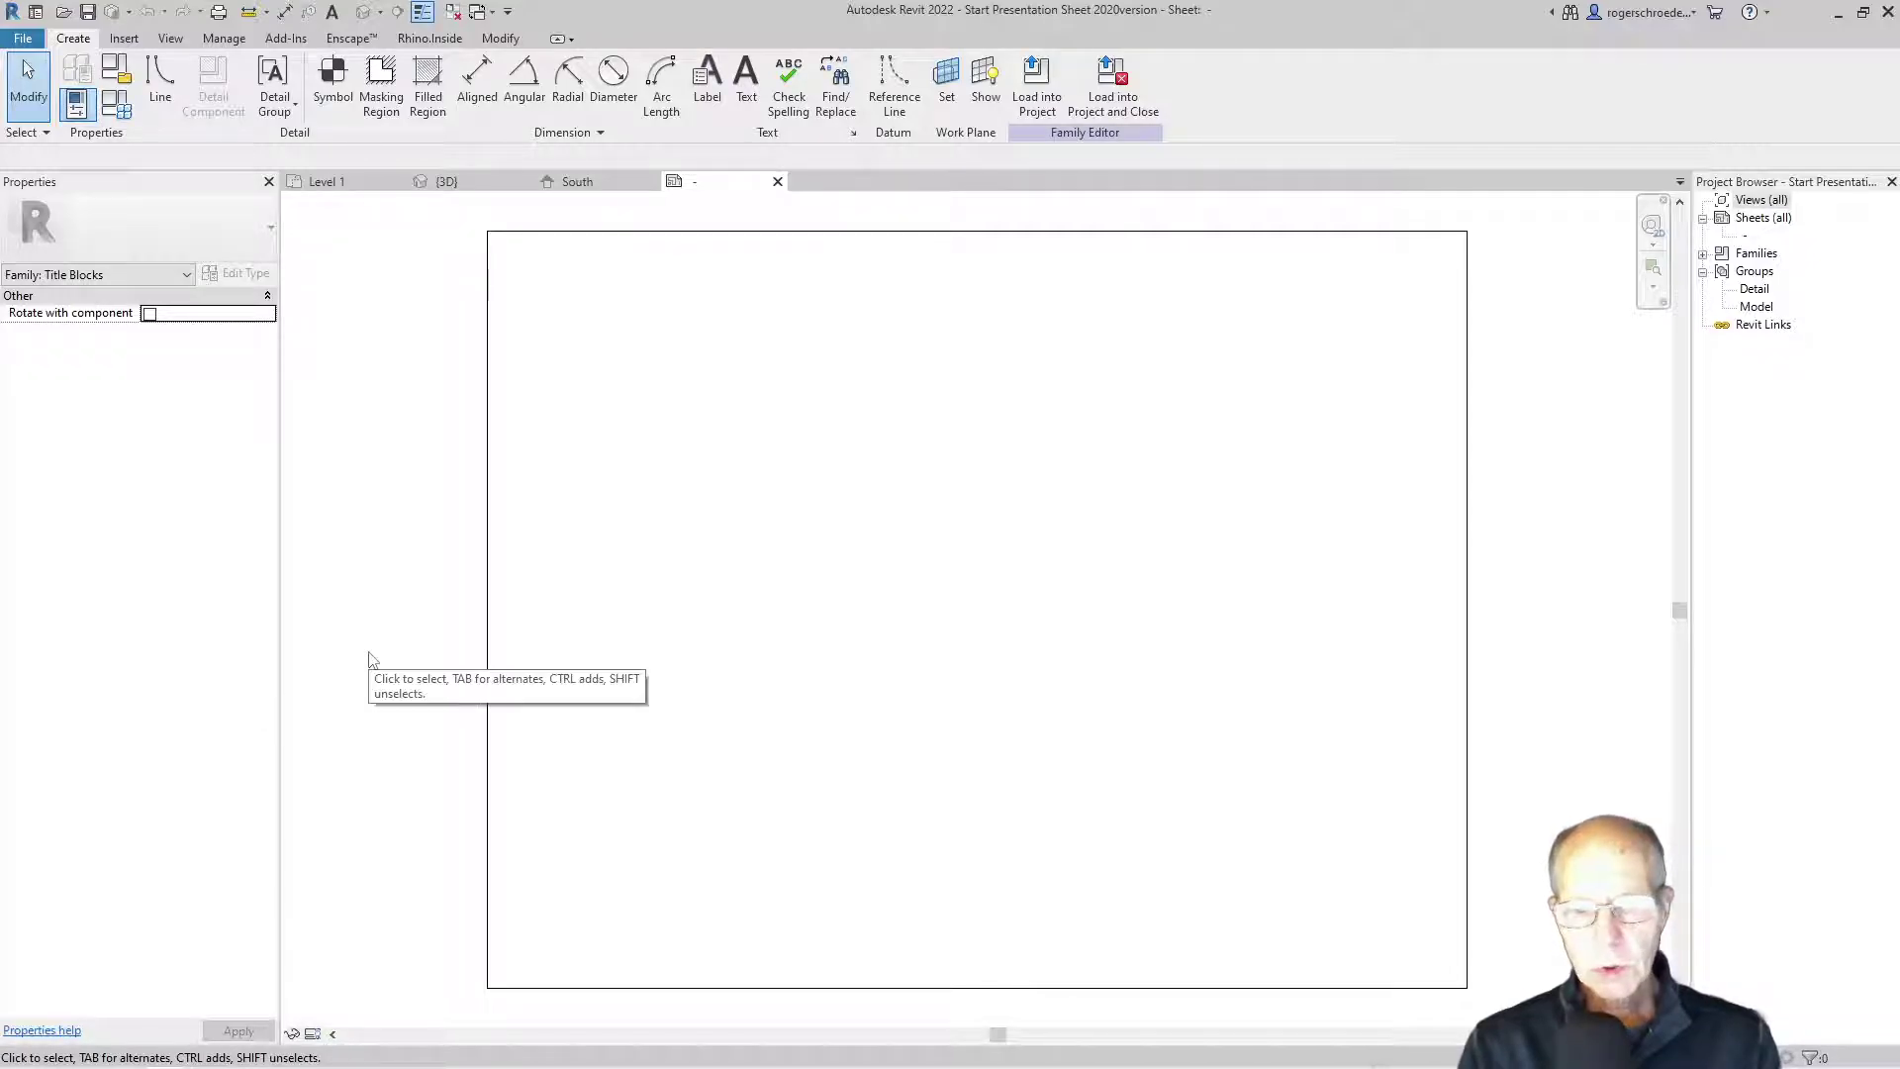
# Step: Set the title block rectangle's width to 36 inches by moving its left edge line
pyautogui.scroll(-2, 369, 657)
pyautogui.moveTo(369, 657); pyautogui.dragTo(534, 662, button='middle')
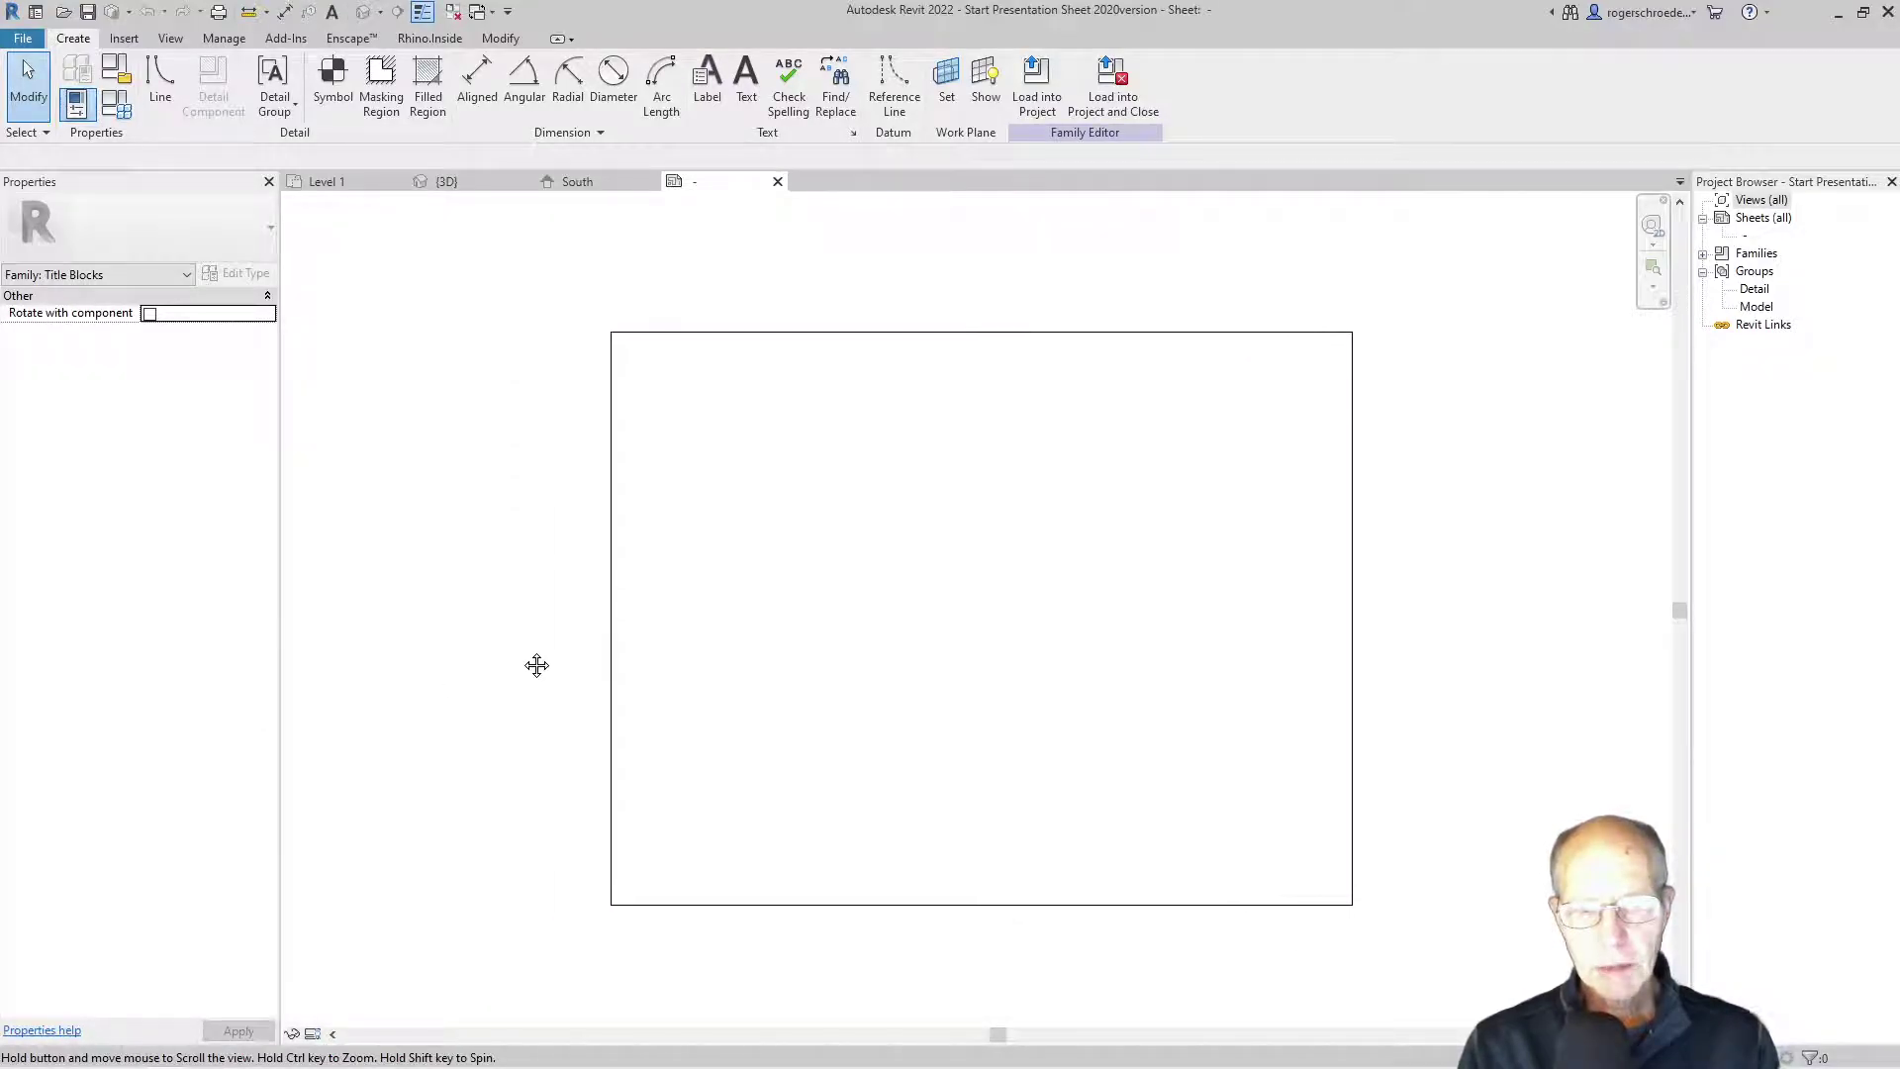
pyautogui.scroll(-1, 522, 647)
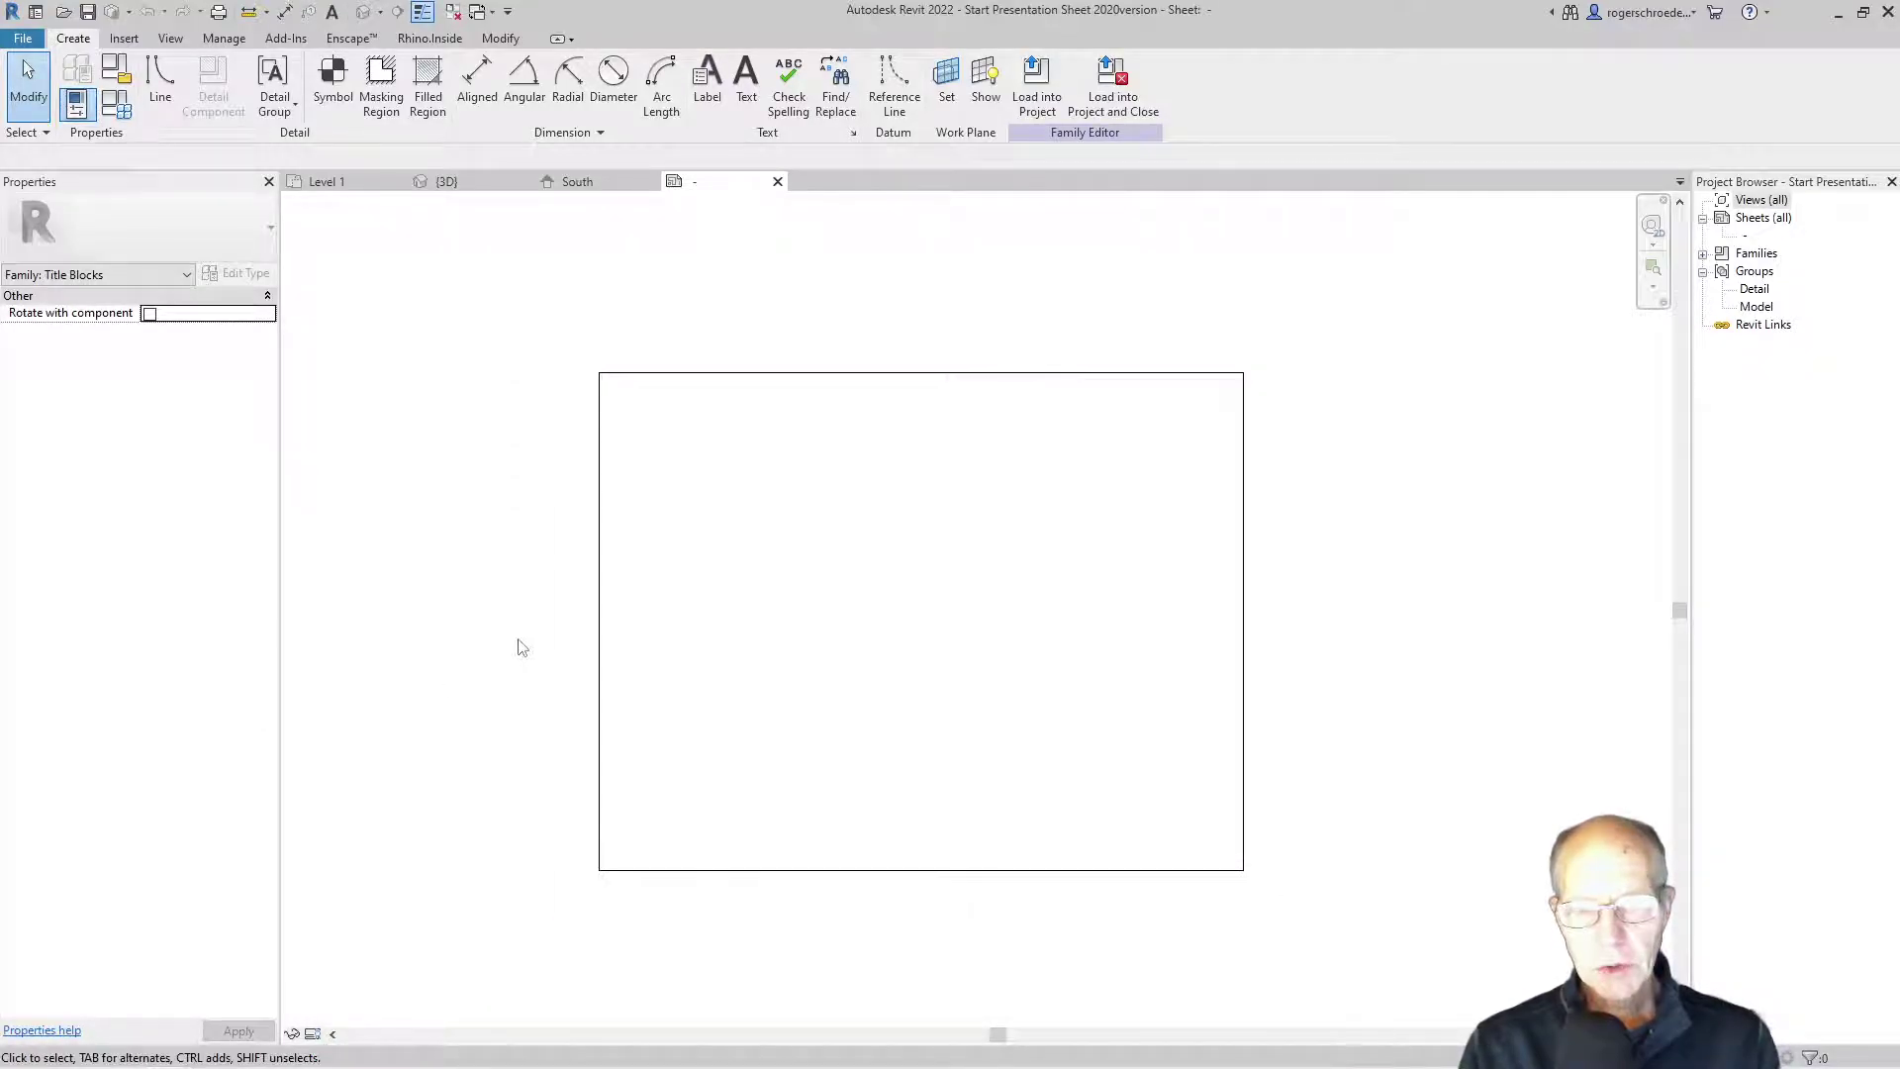
pyautogui.click(602, 584)
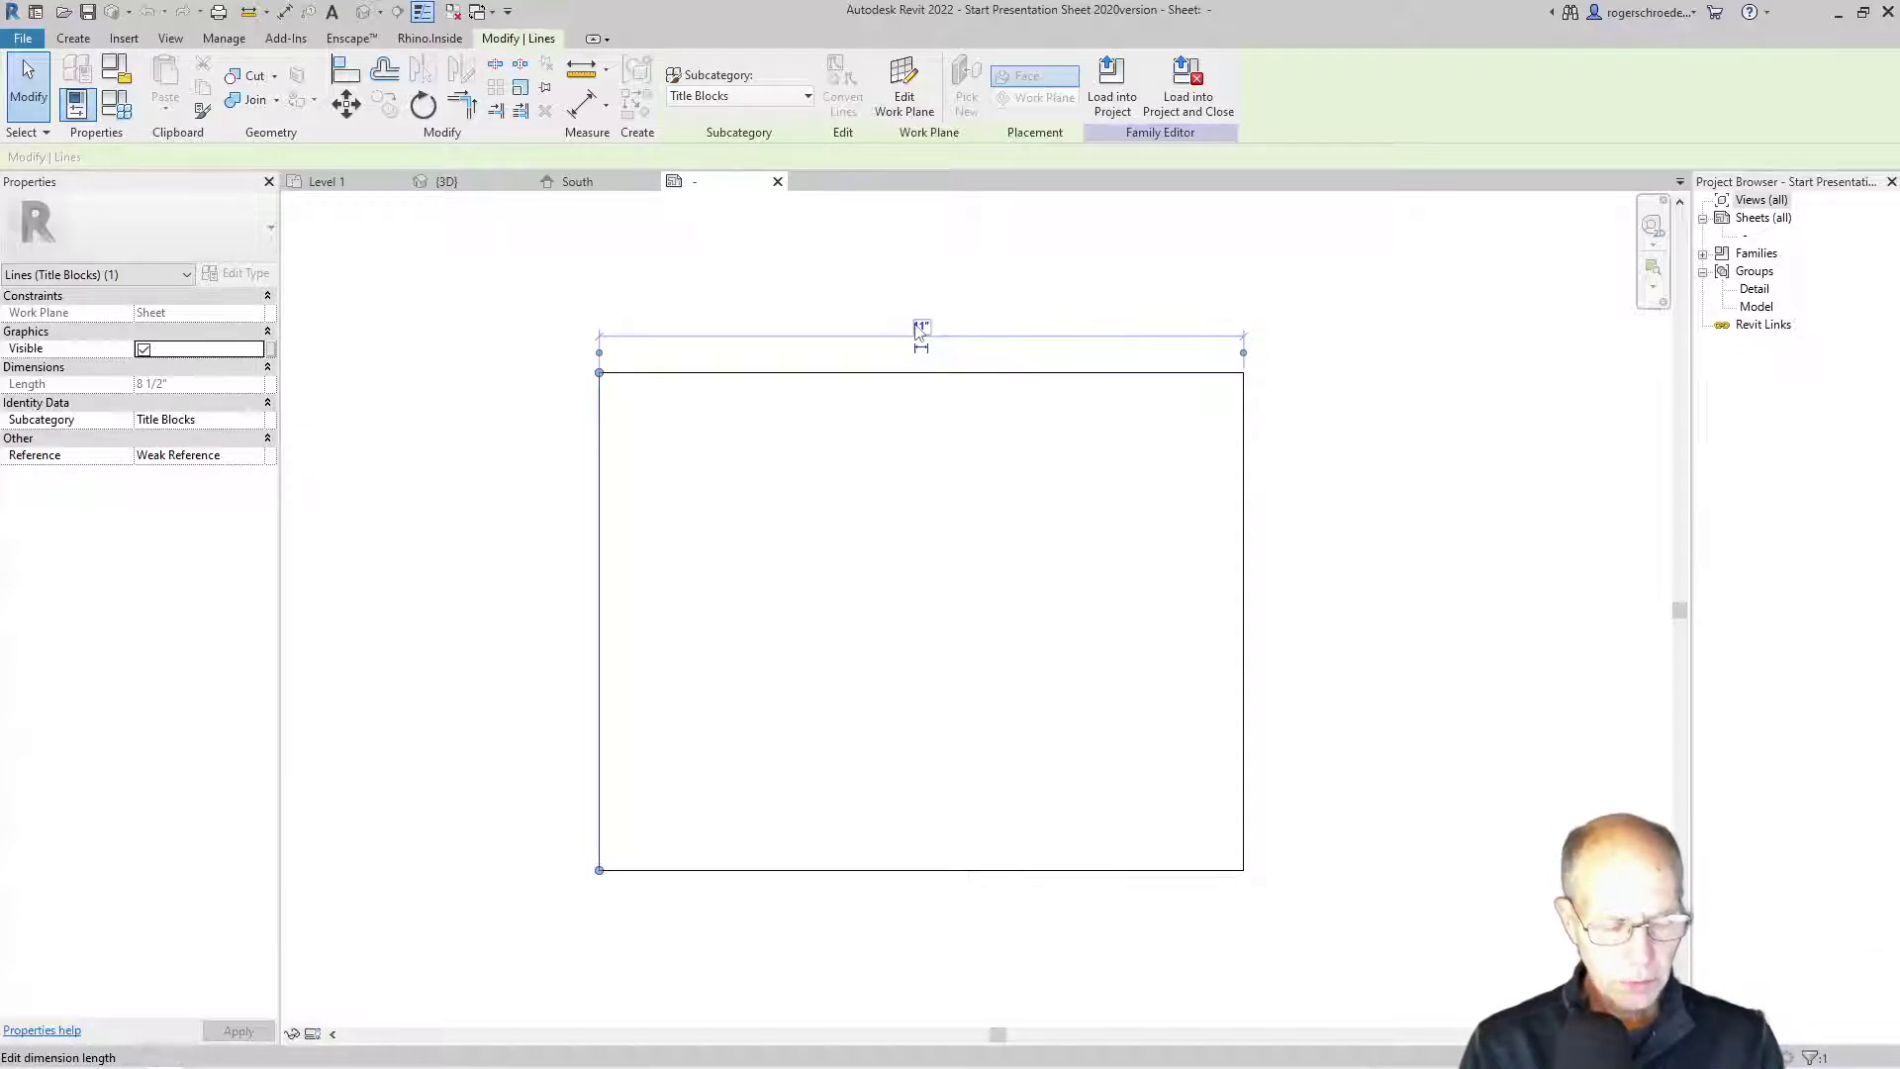
pyautogui.click(918, 328)
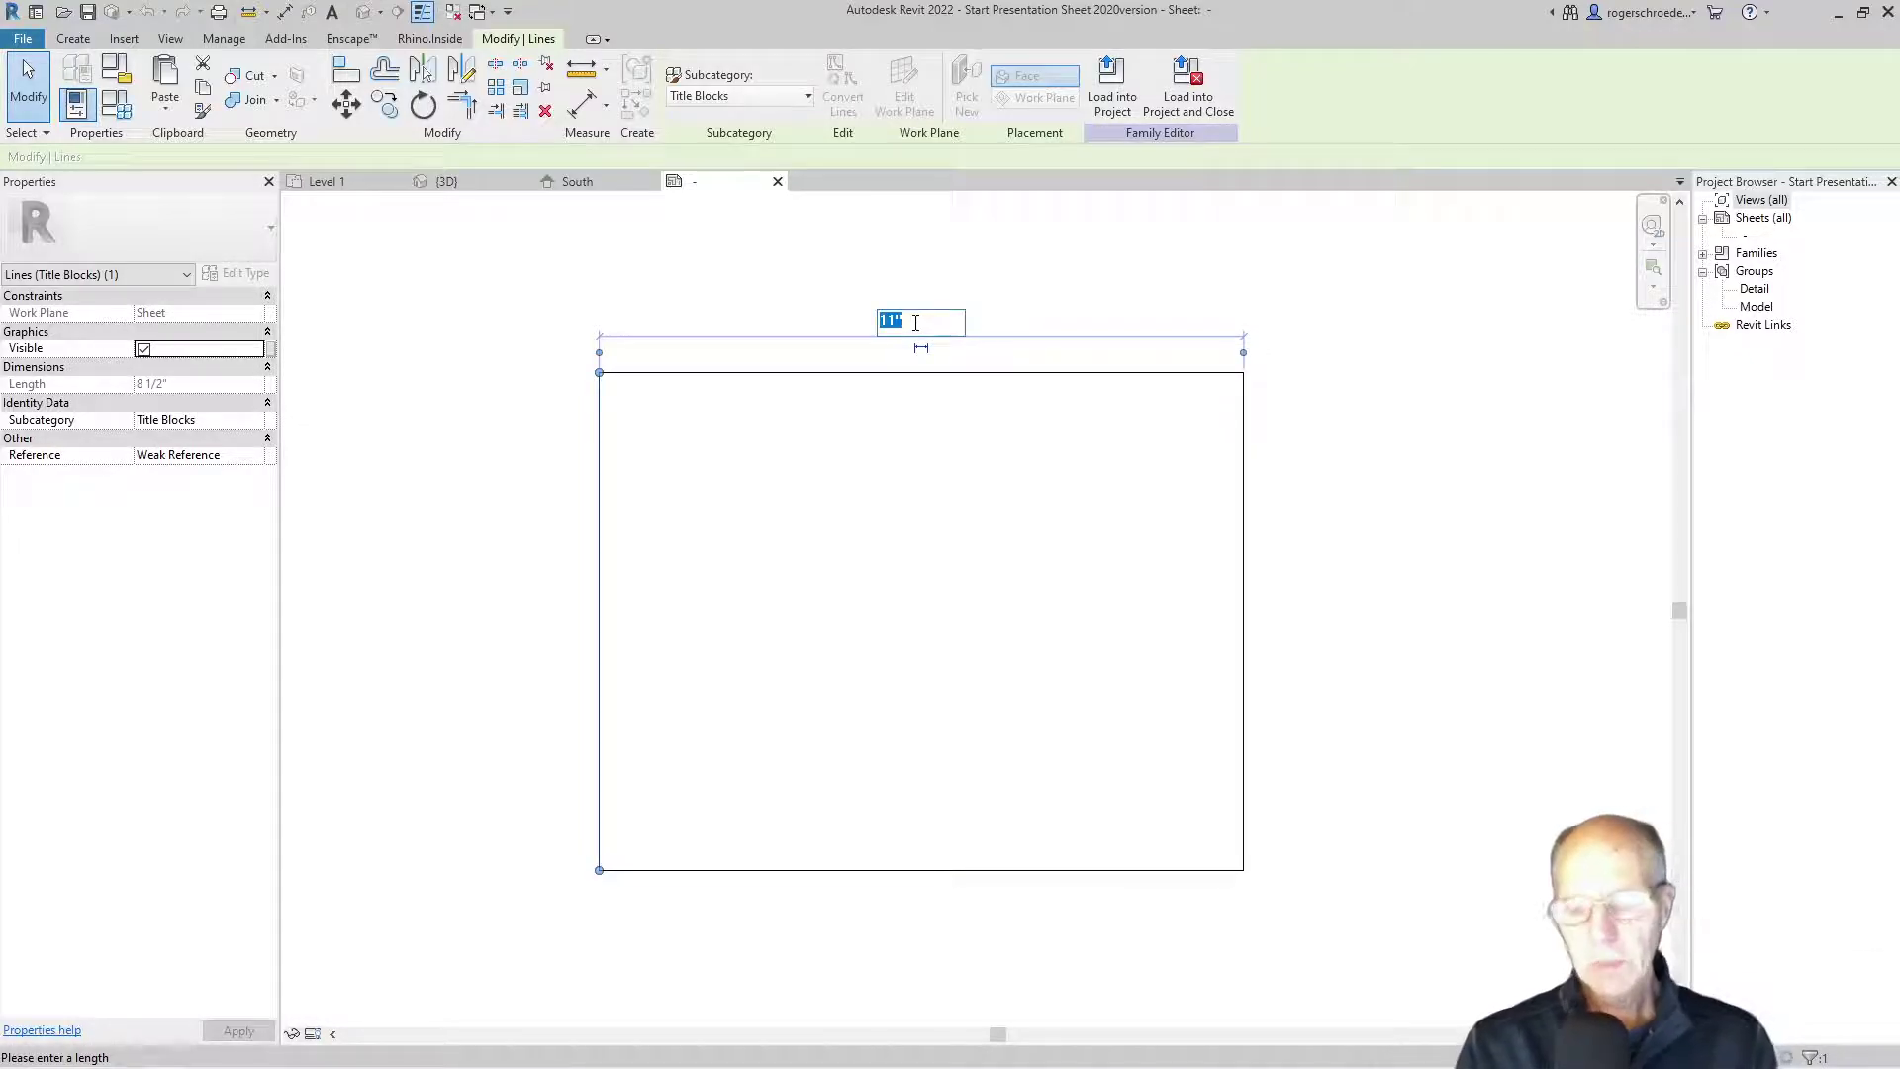
pyautogui.write('36')
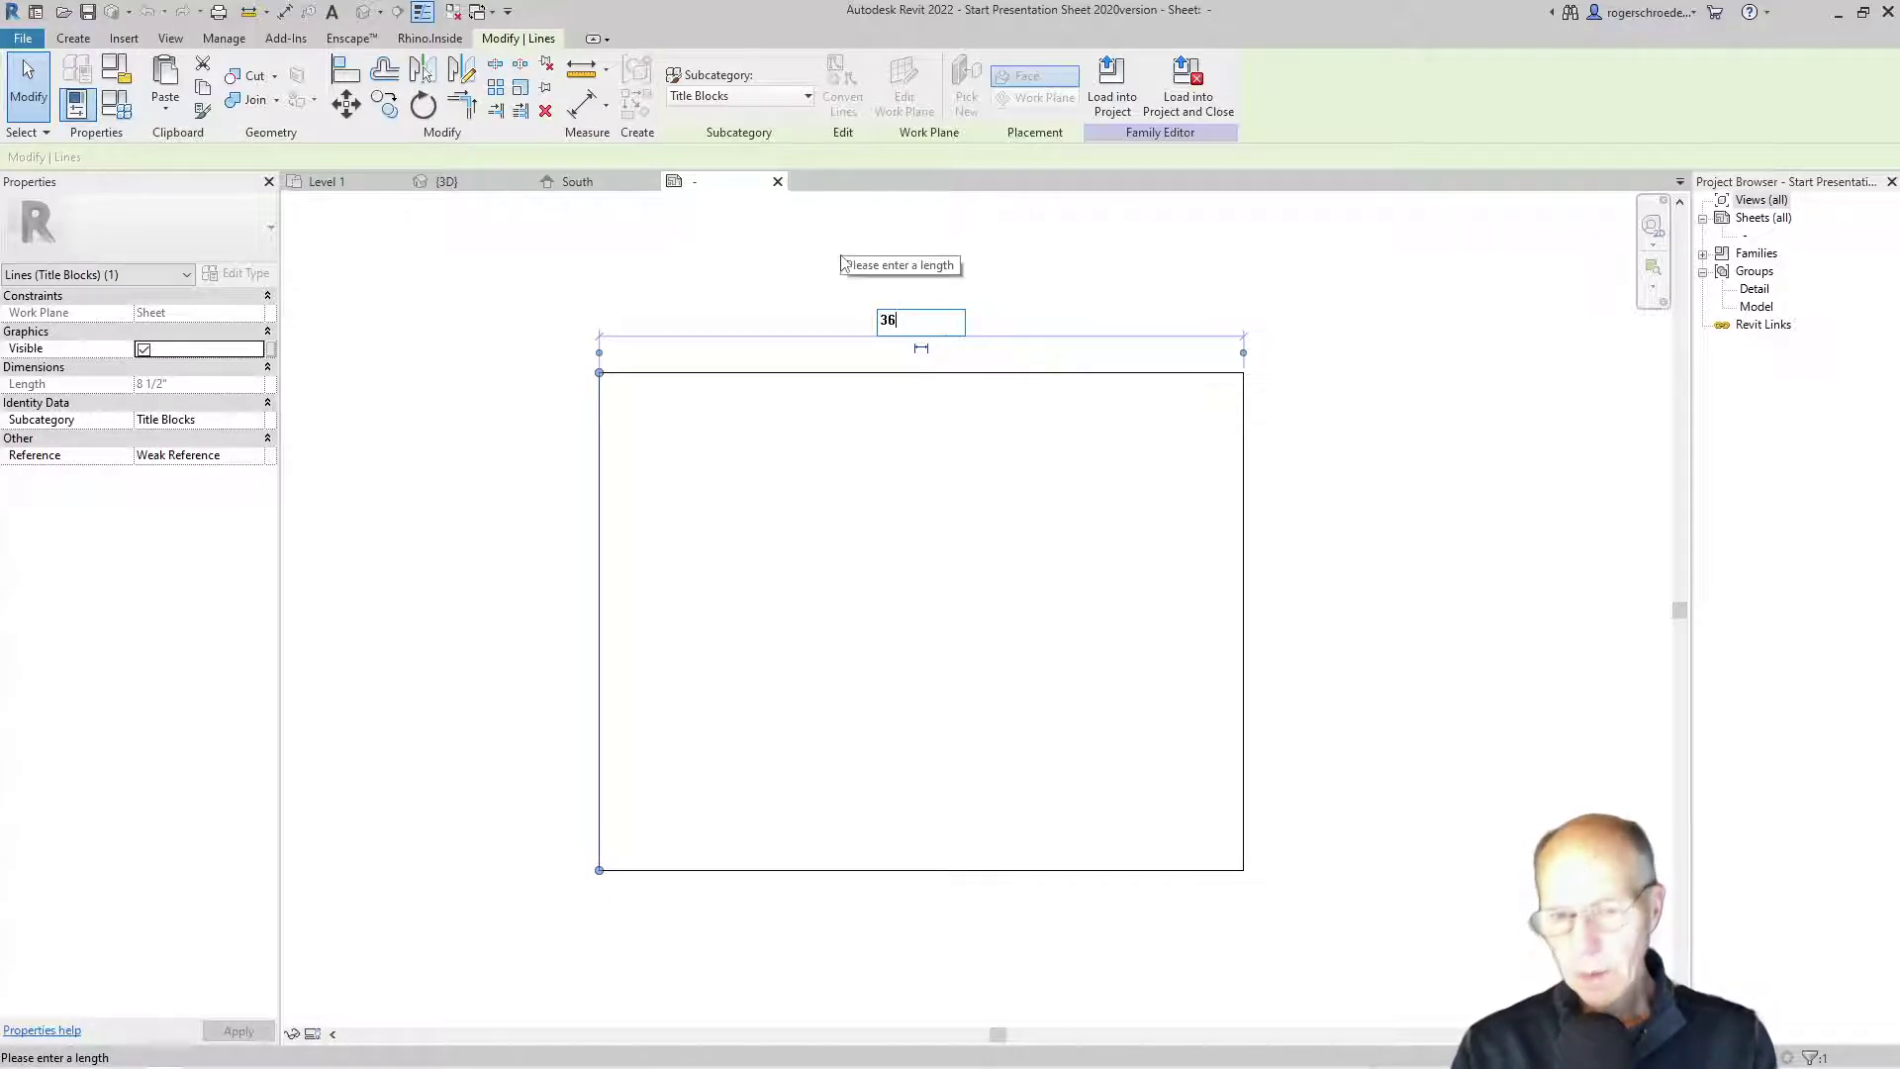
pyautogui.press('Return')
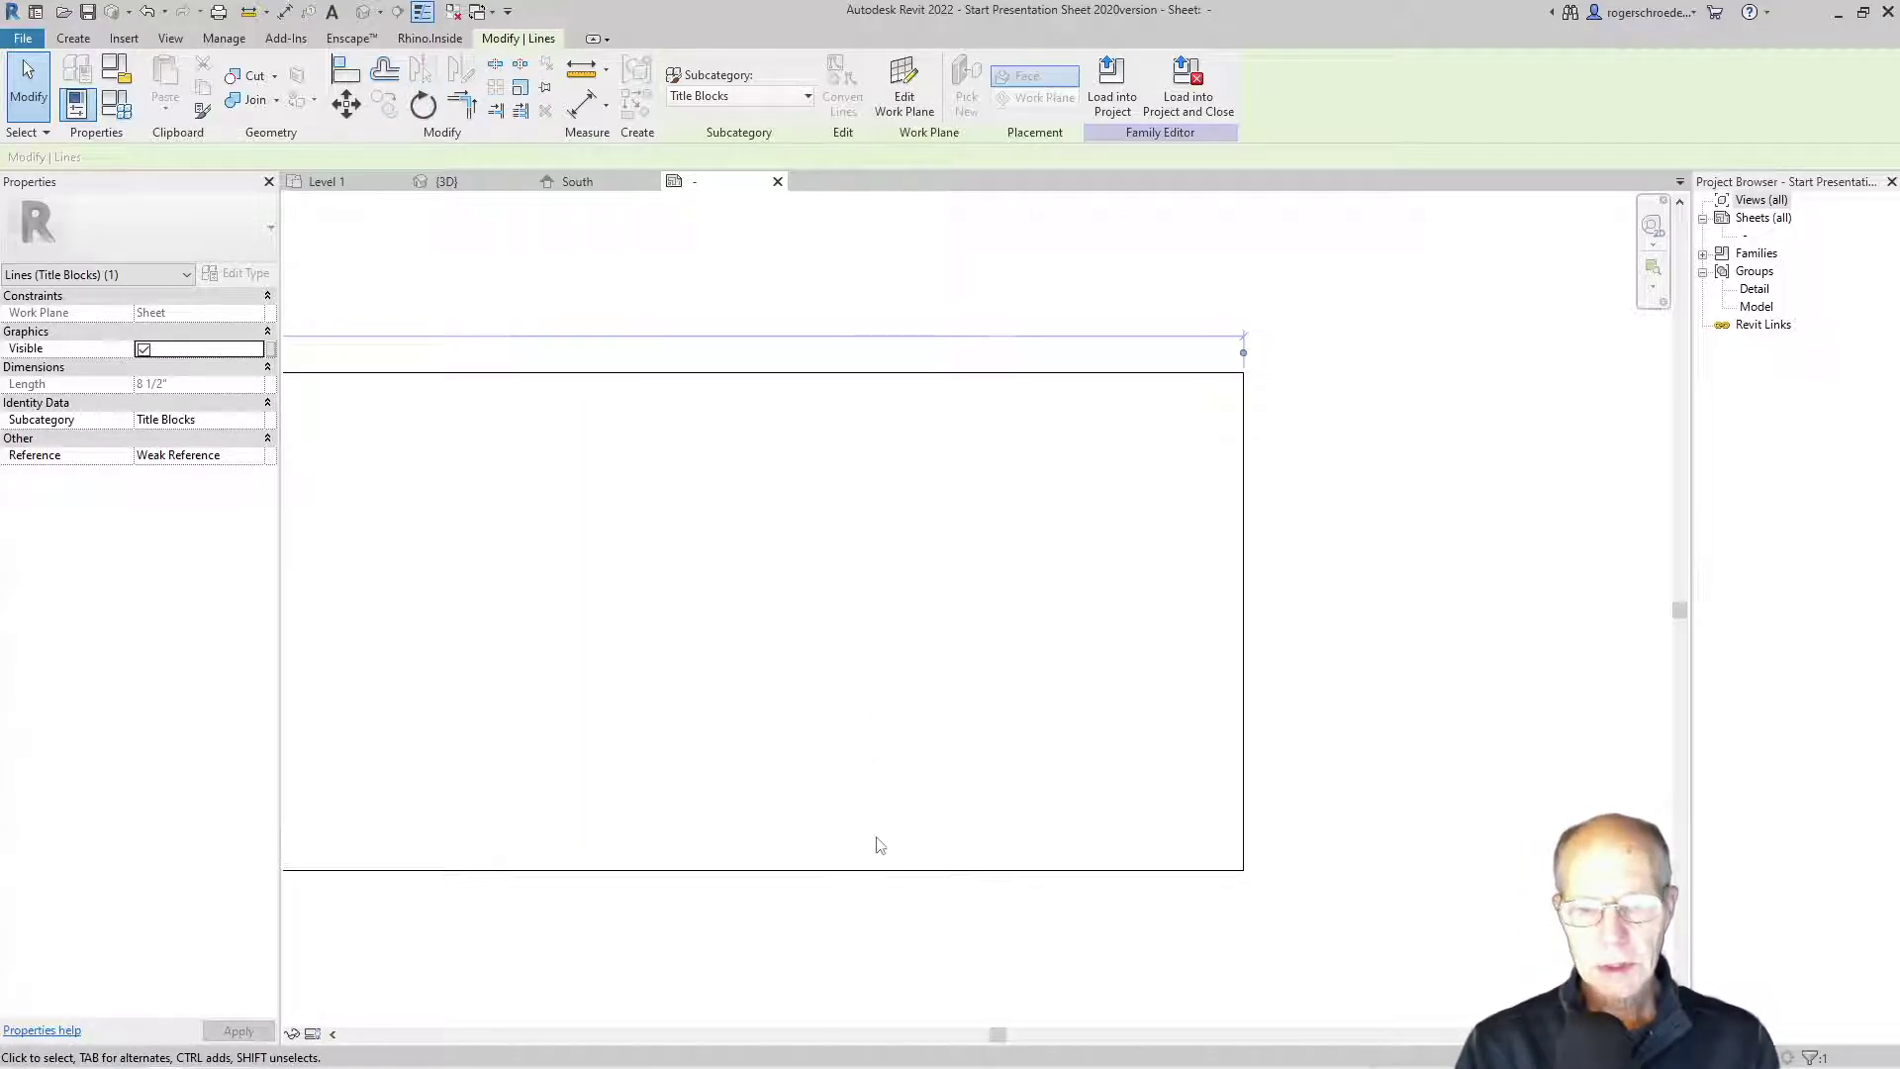
# Step: Set the title block rectangle's height to 24 inches by moving its bottom edge line, and deselect it
pyautogui.click(877, 870)
pyautogui.moveTo(867, 830); pyautogui.dragTo(1650, 756, button='middle')
pyautogui.scroll(-3, 1108, 693)
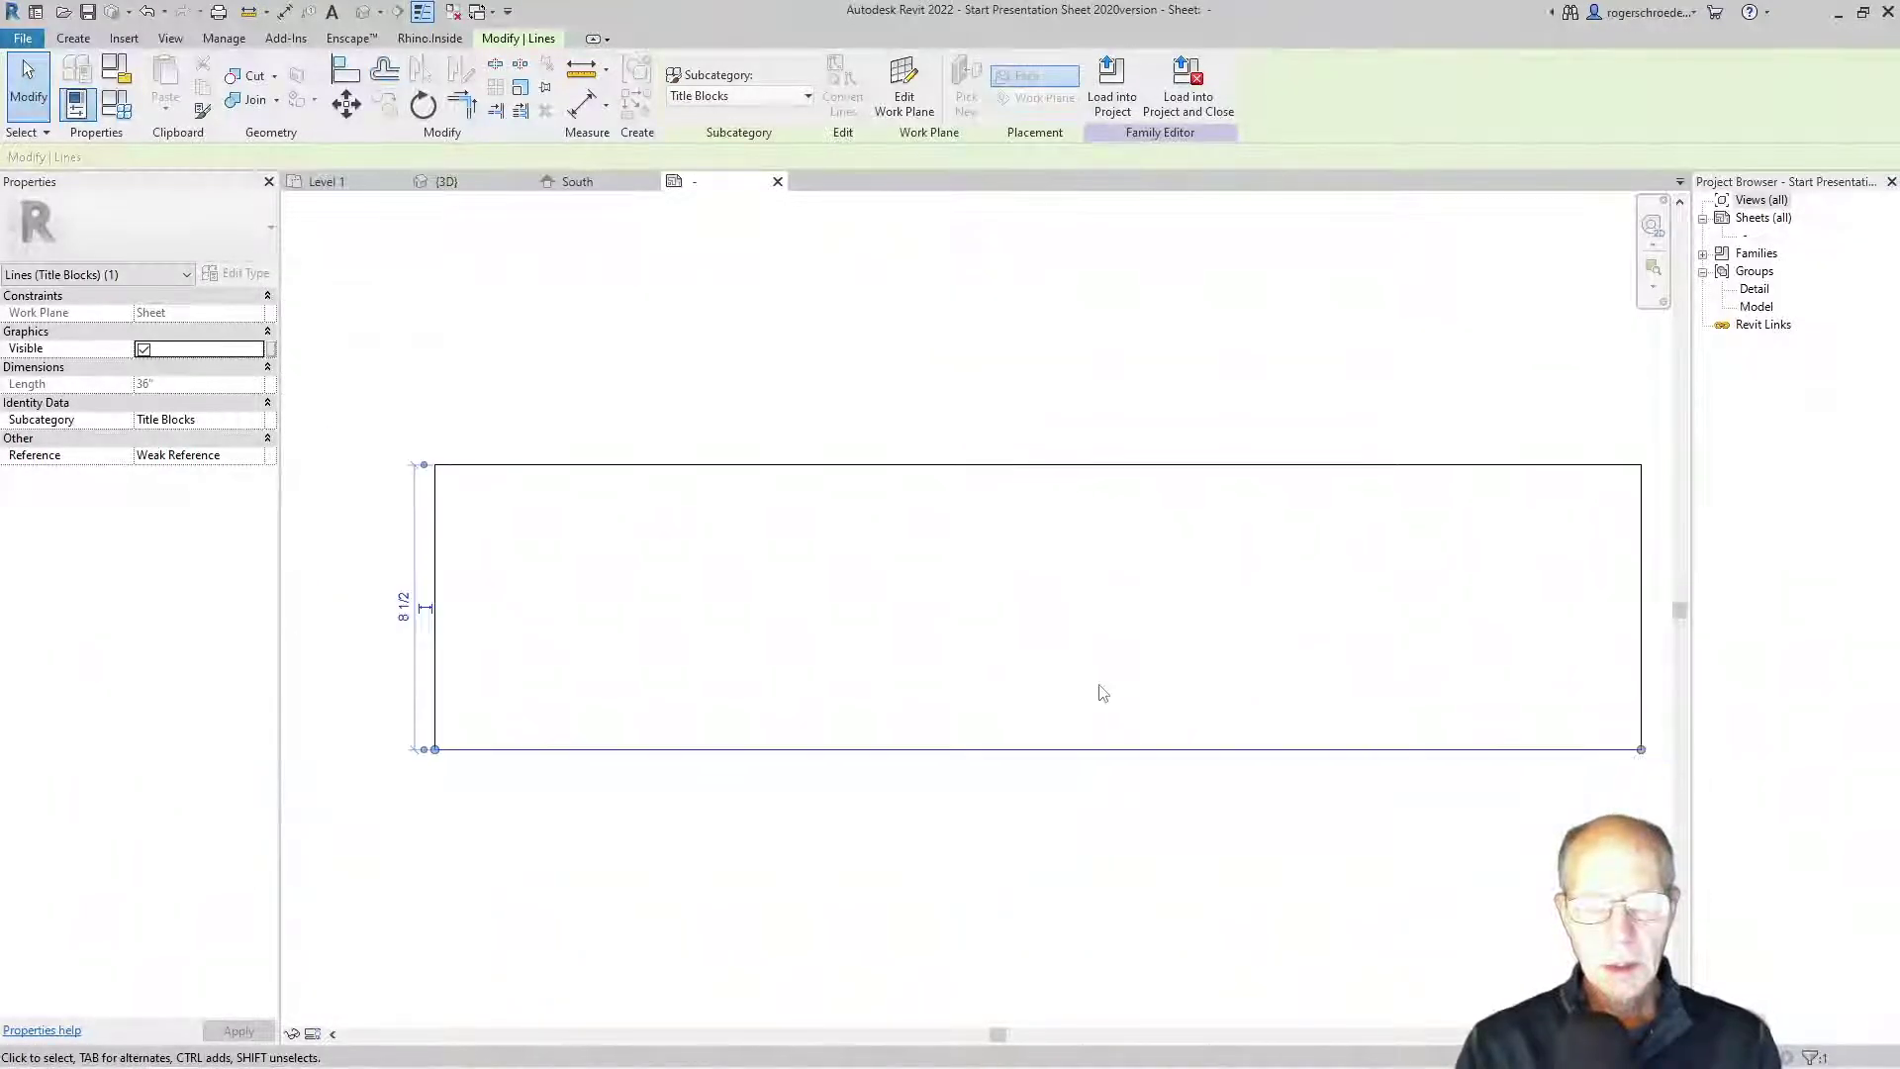
pyautogui.click(404, 607)
pyautogui.write('24')
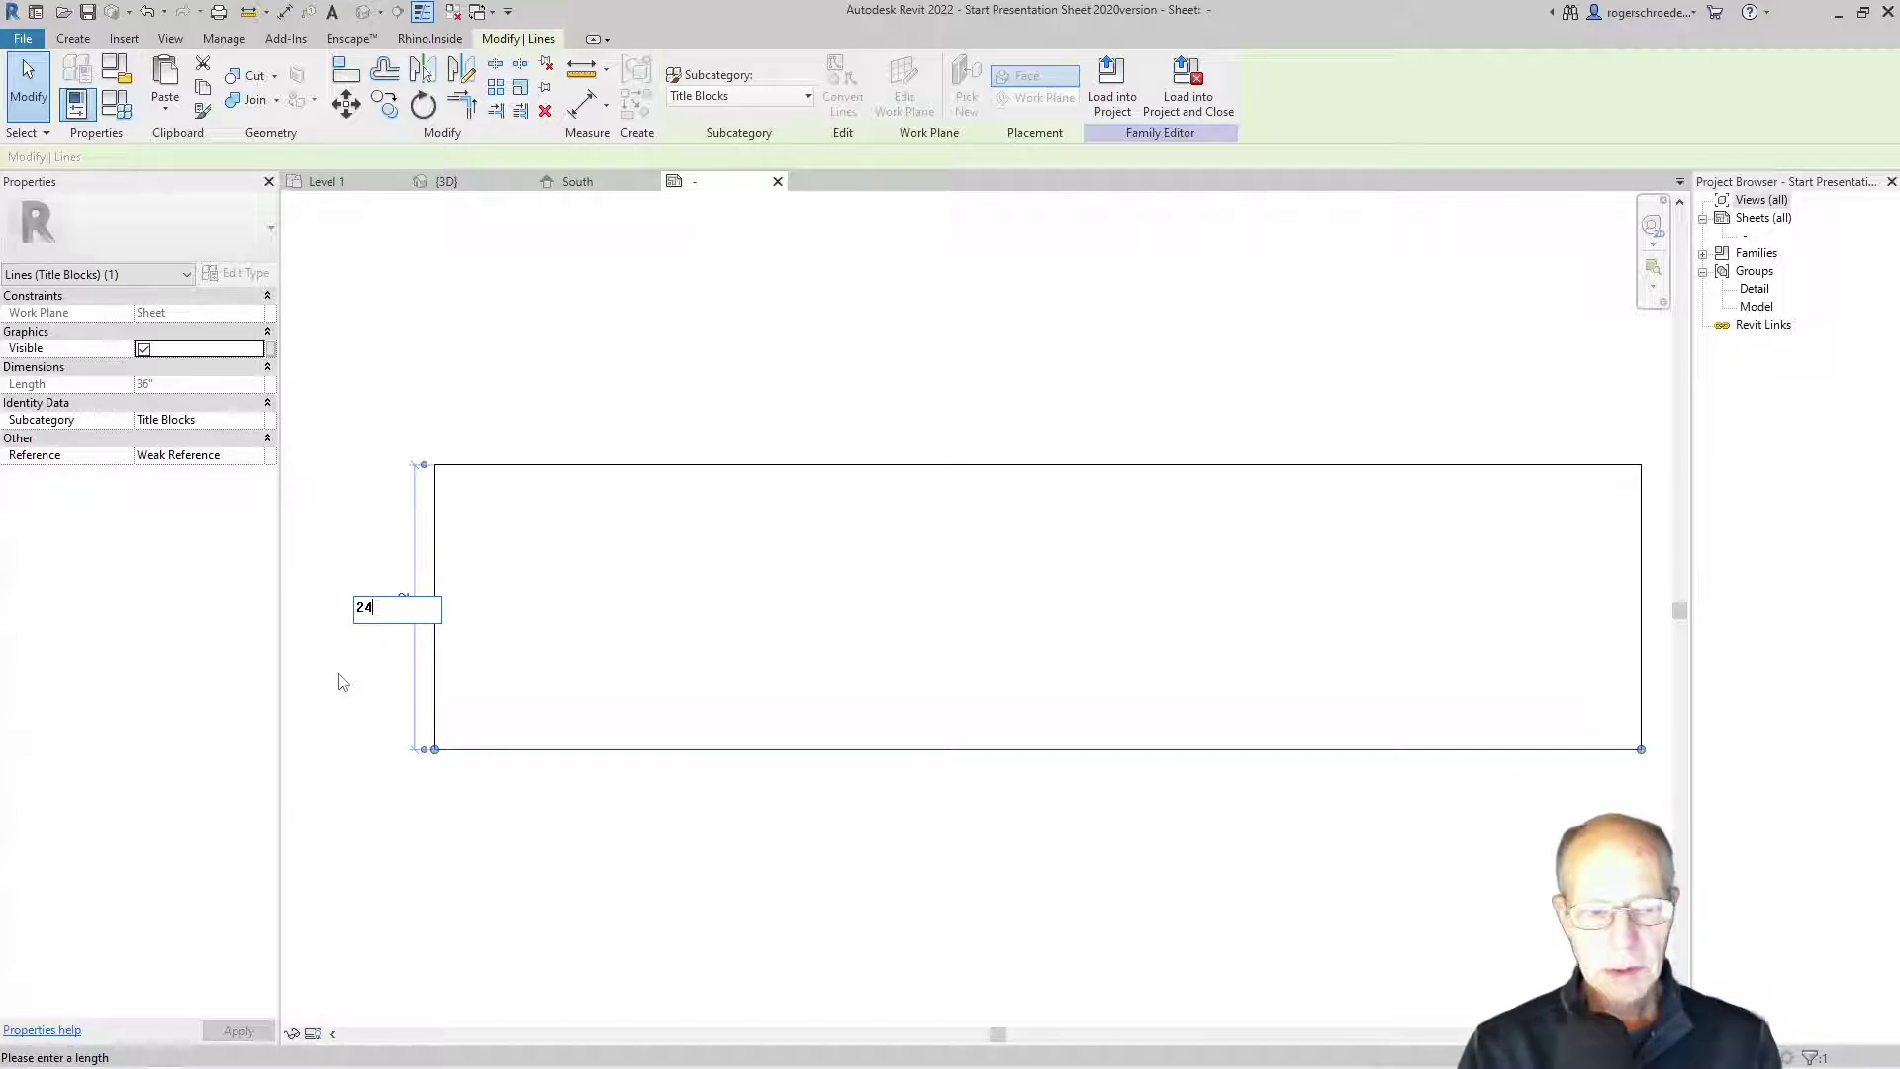
pyautogui.press('Return')
pyautogui.scroll(-2, 530, 649)
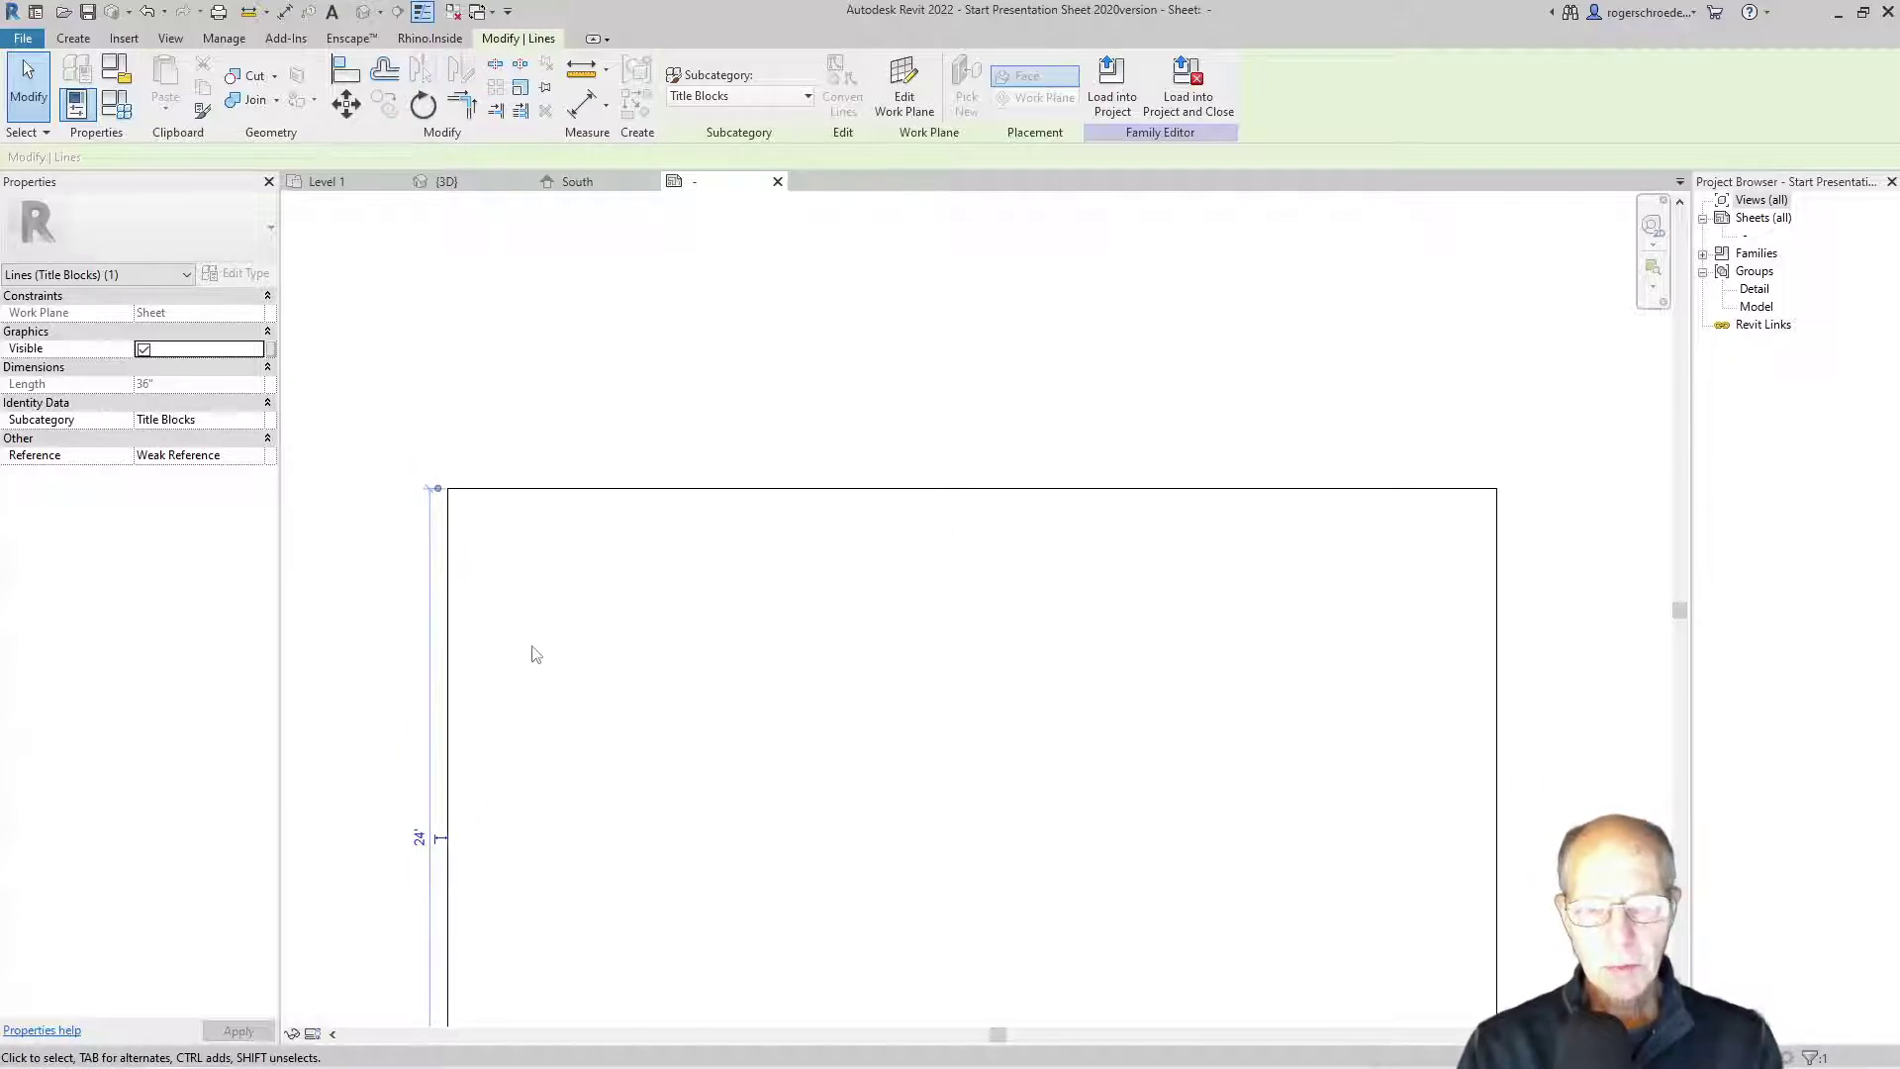
pyautogui.moveTo(531, 650); pyautogui.dragTo(591, 452, button='middle')
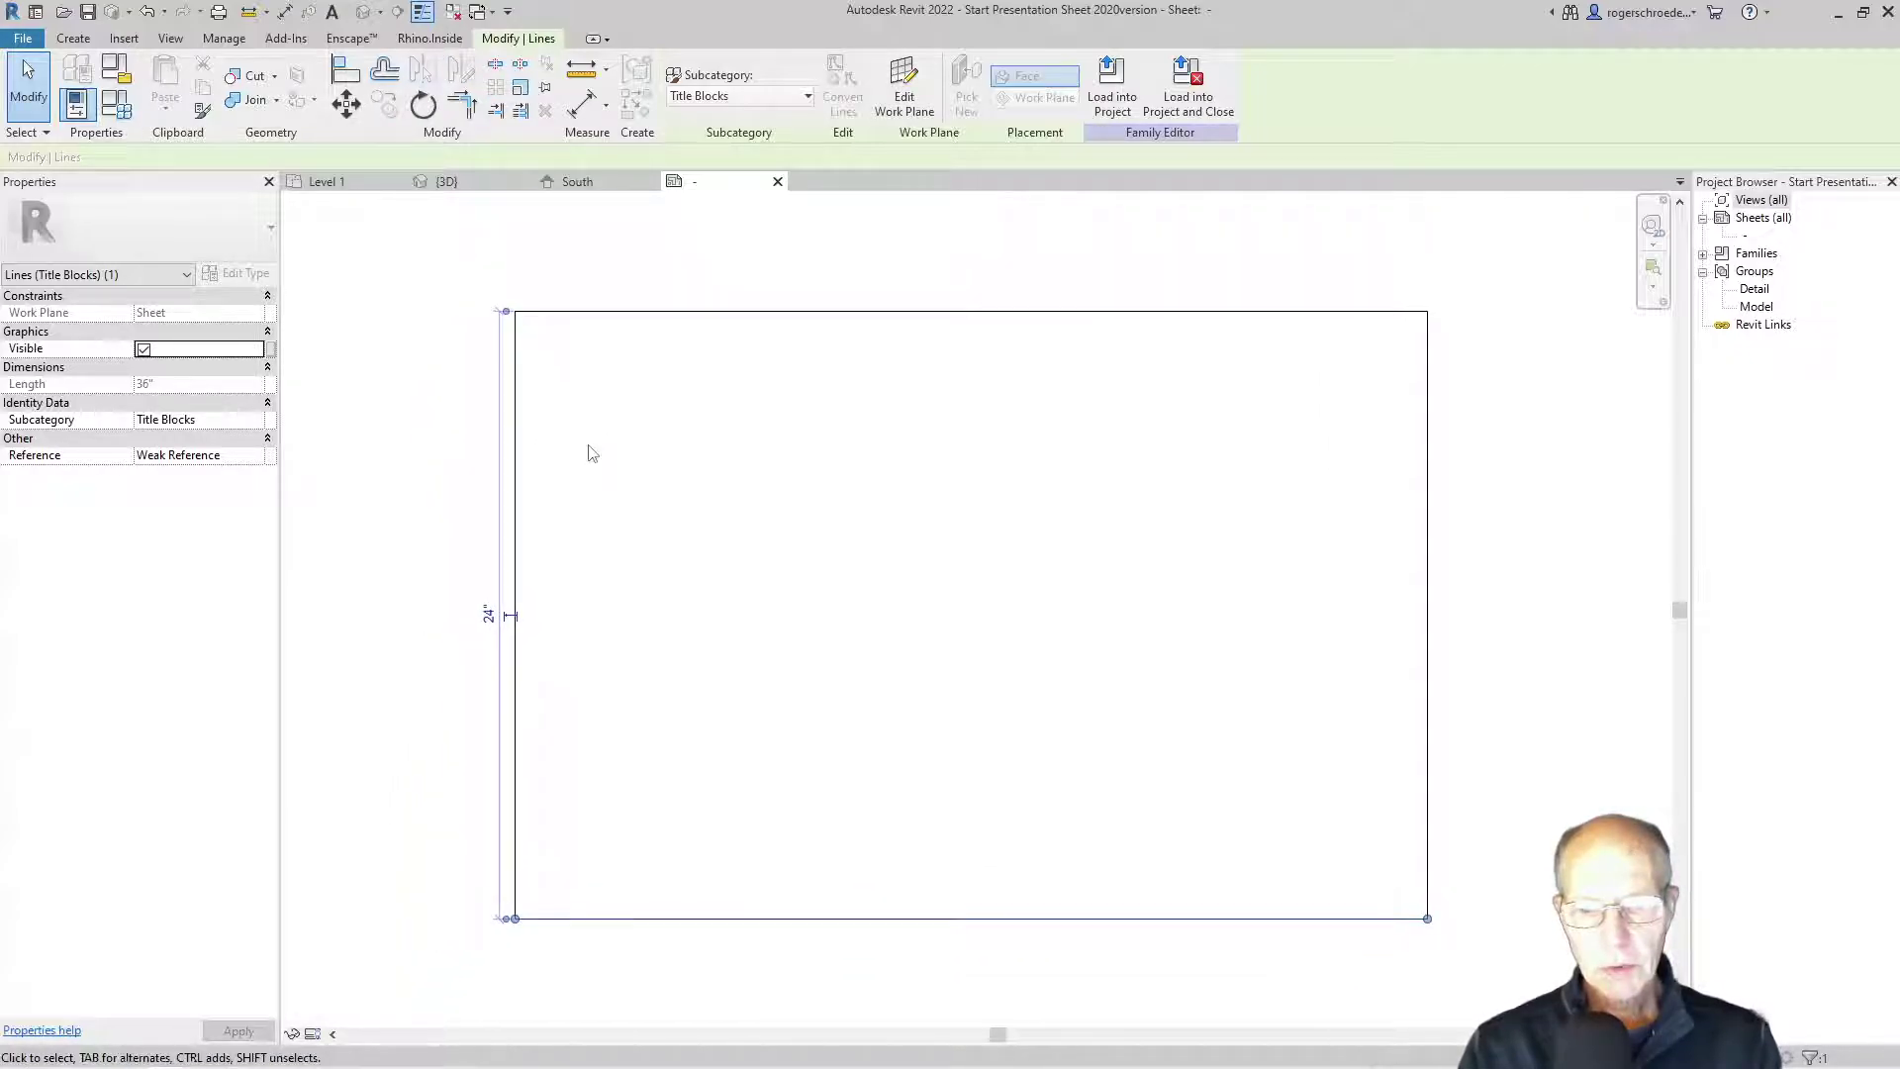
pyautogui.click(441, 475)
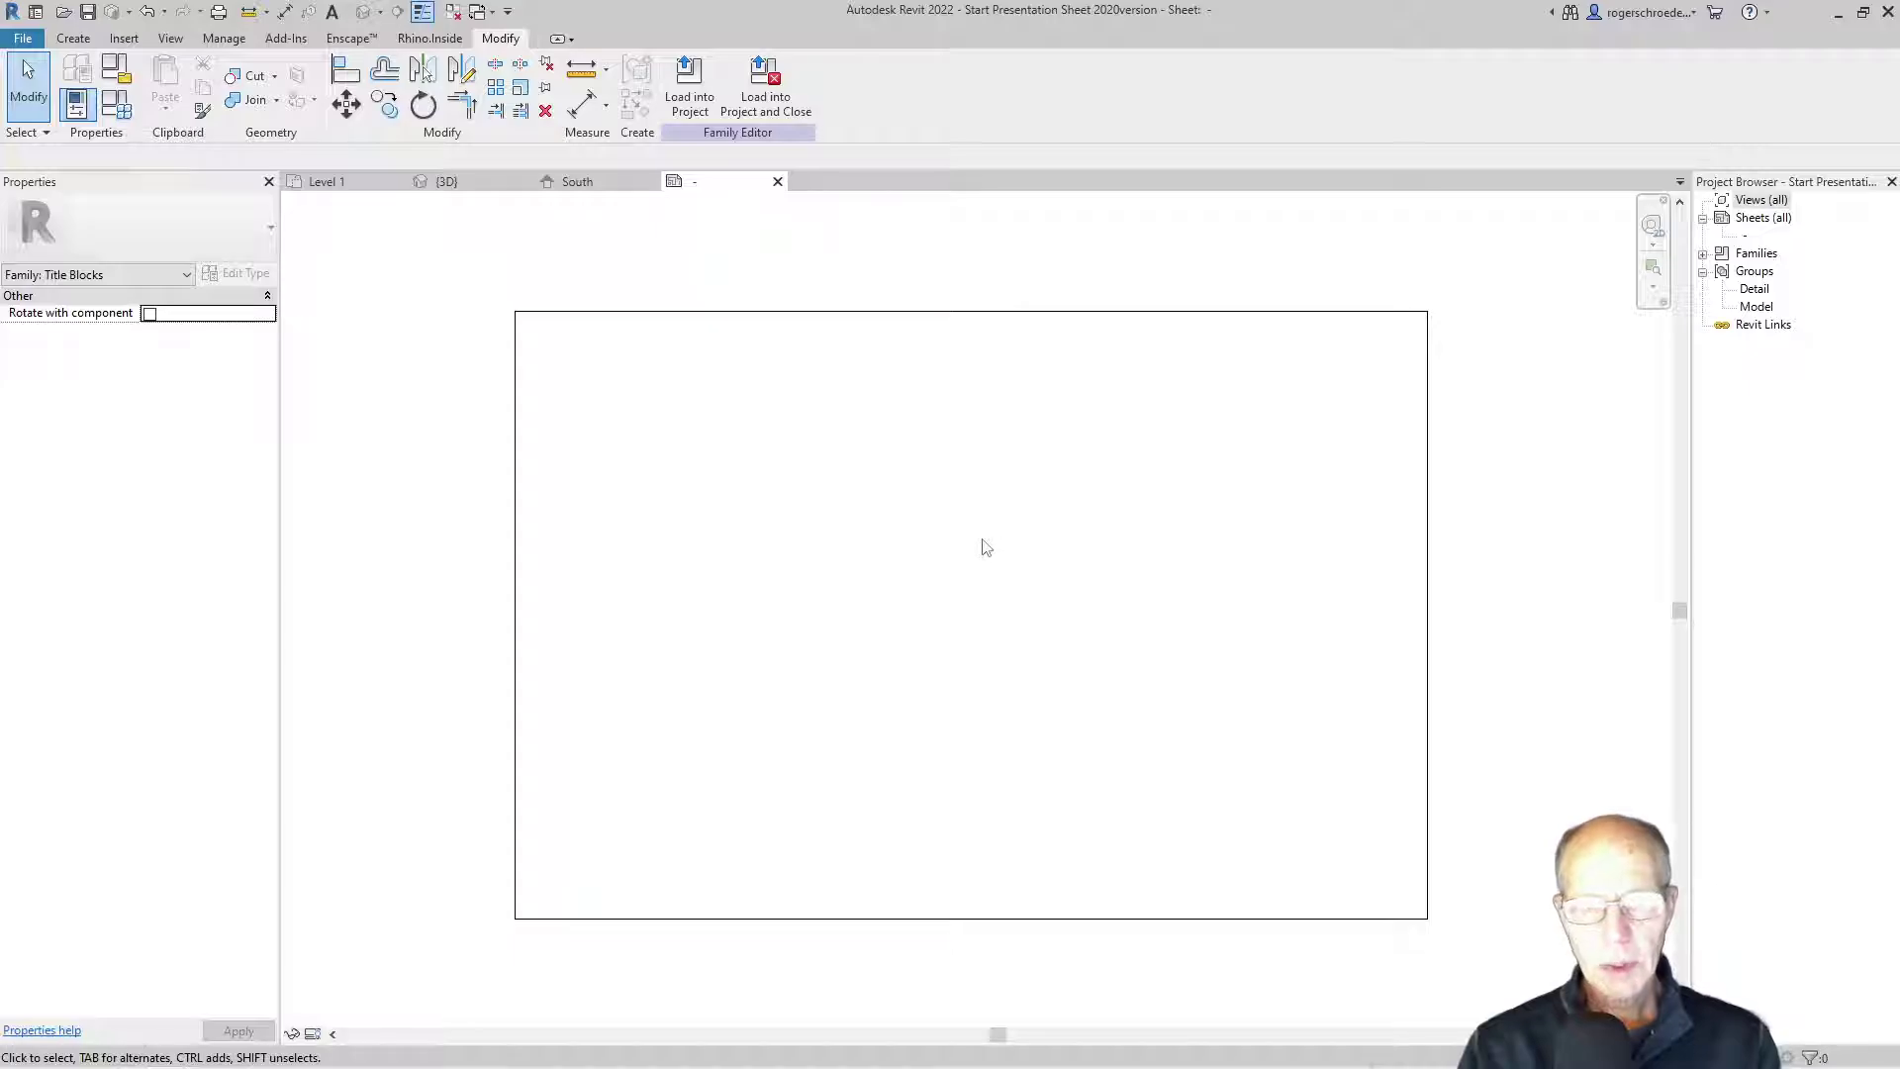
# Step: Place the text note "ARCH 2014 Spring 2022" inside the sheet border near its lower-right corner
pyautogui.click(74, 41)
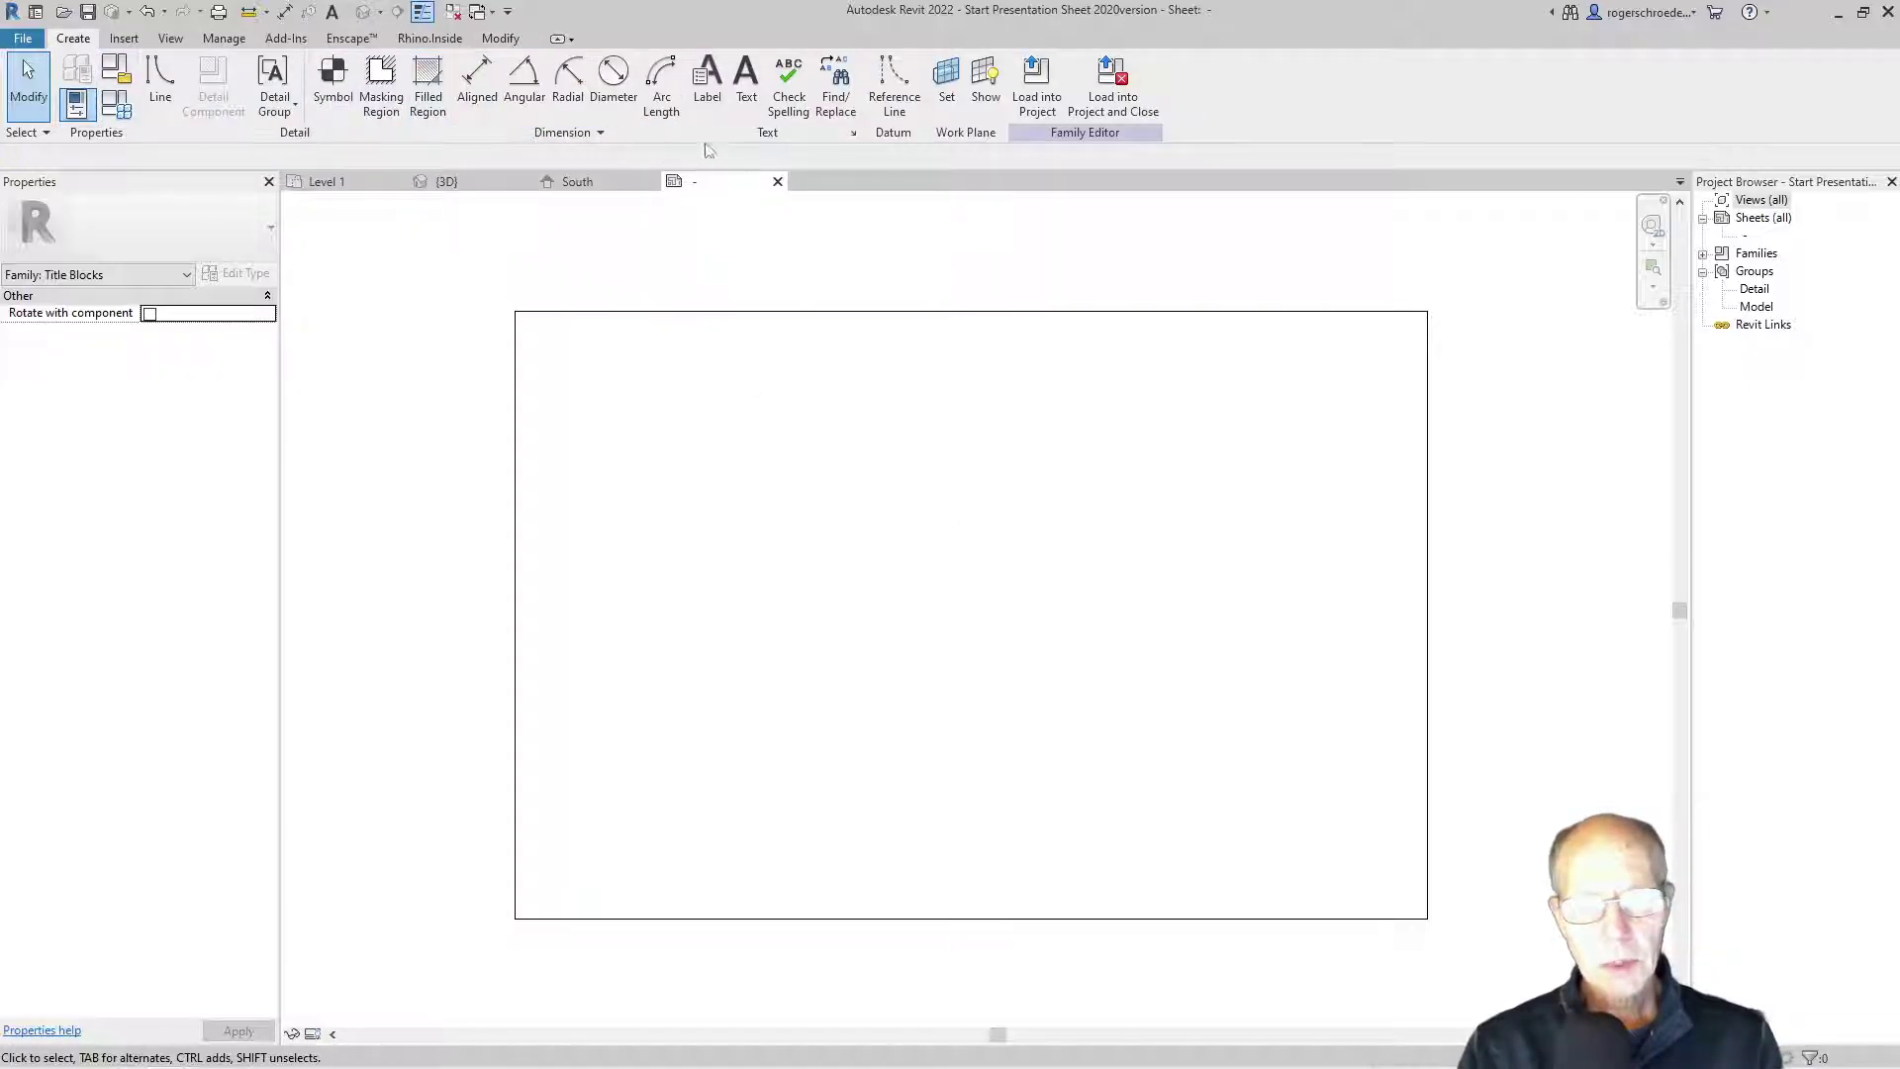
pyautogui.click(746, 84)
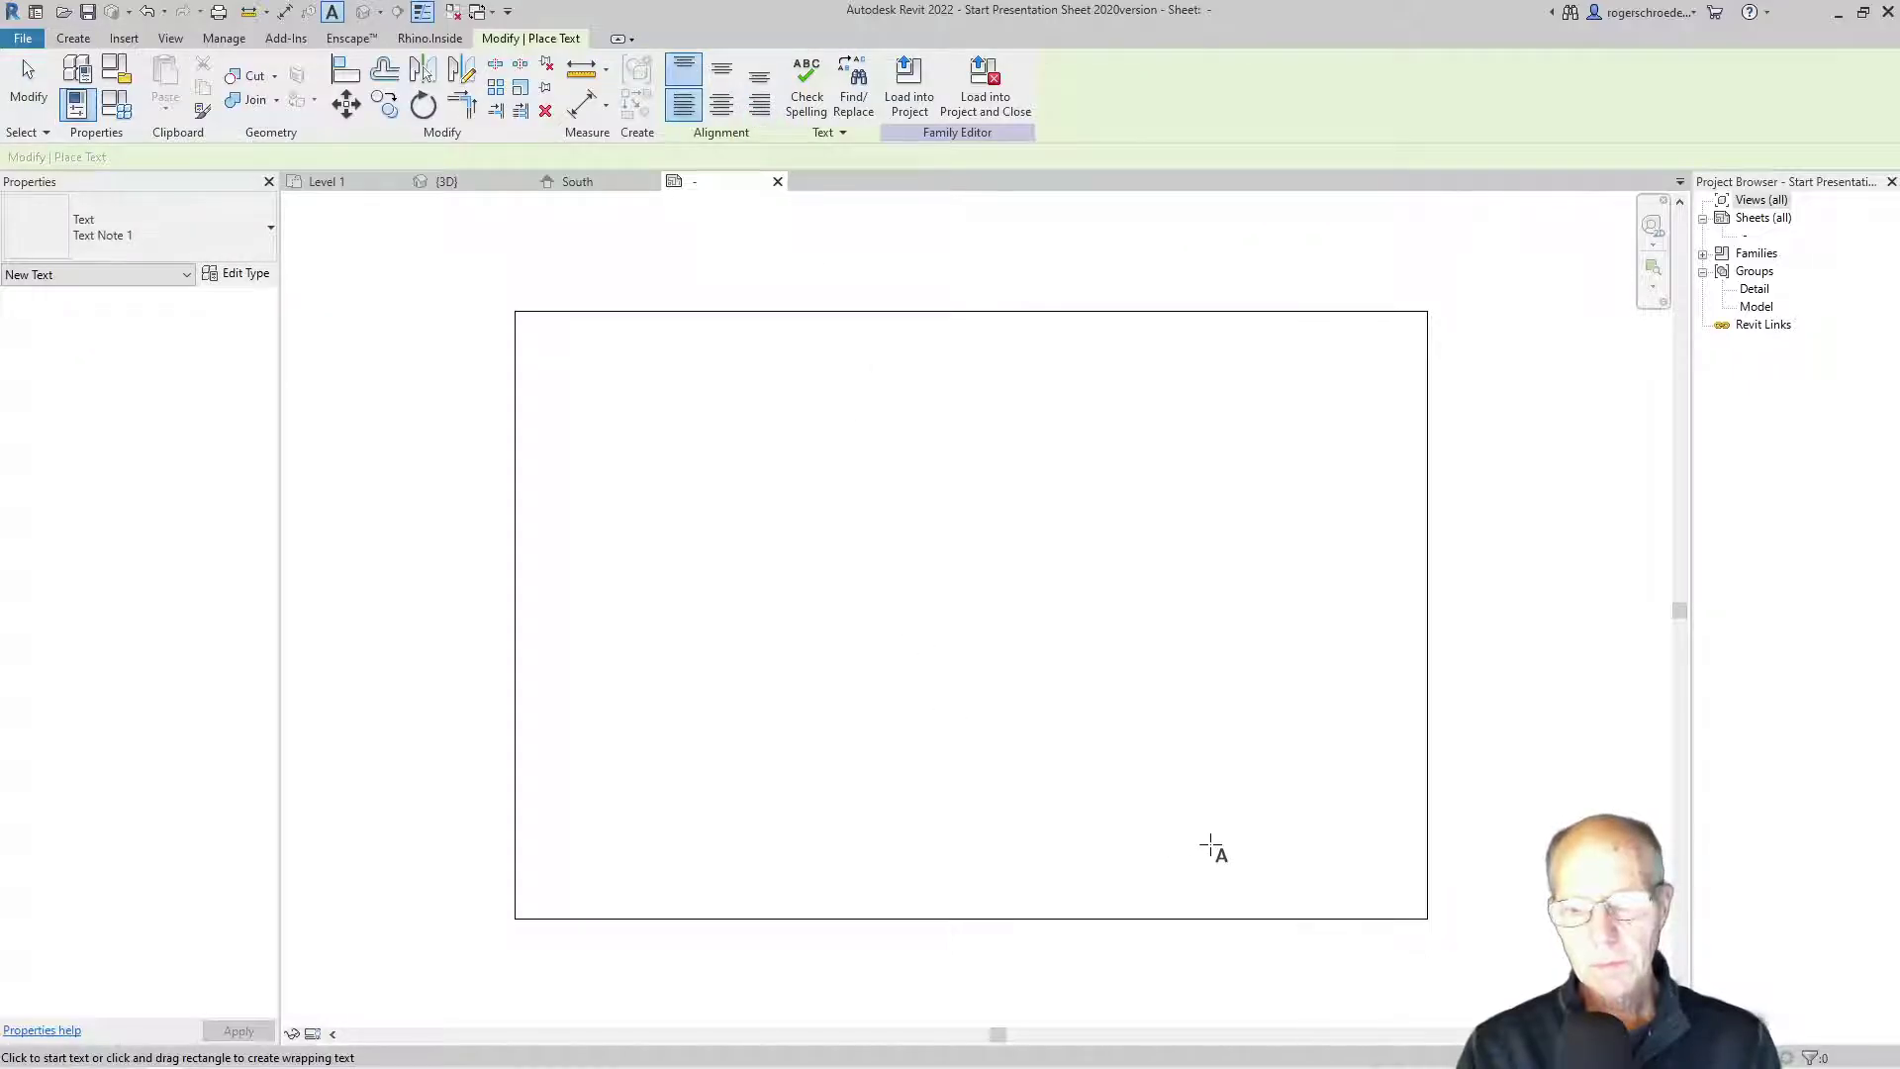
pyautogui.scroll(2, 1227, 856)
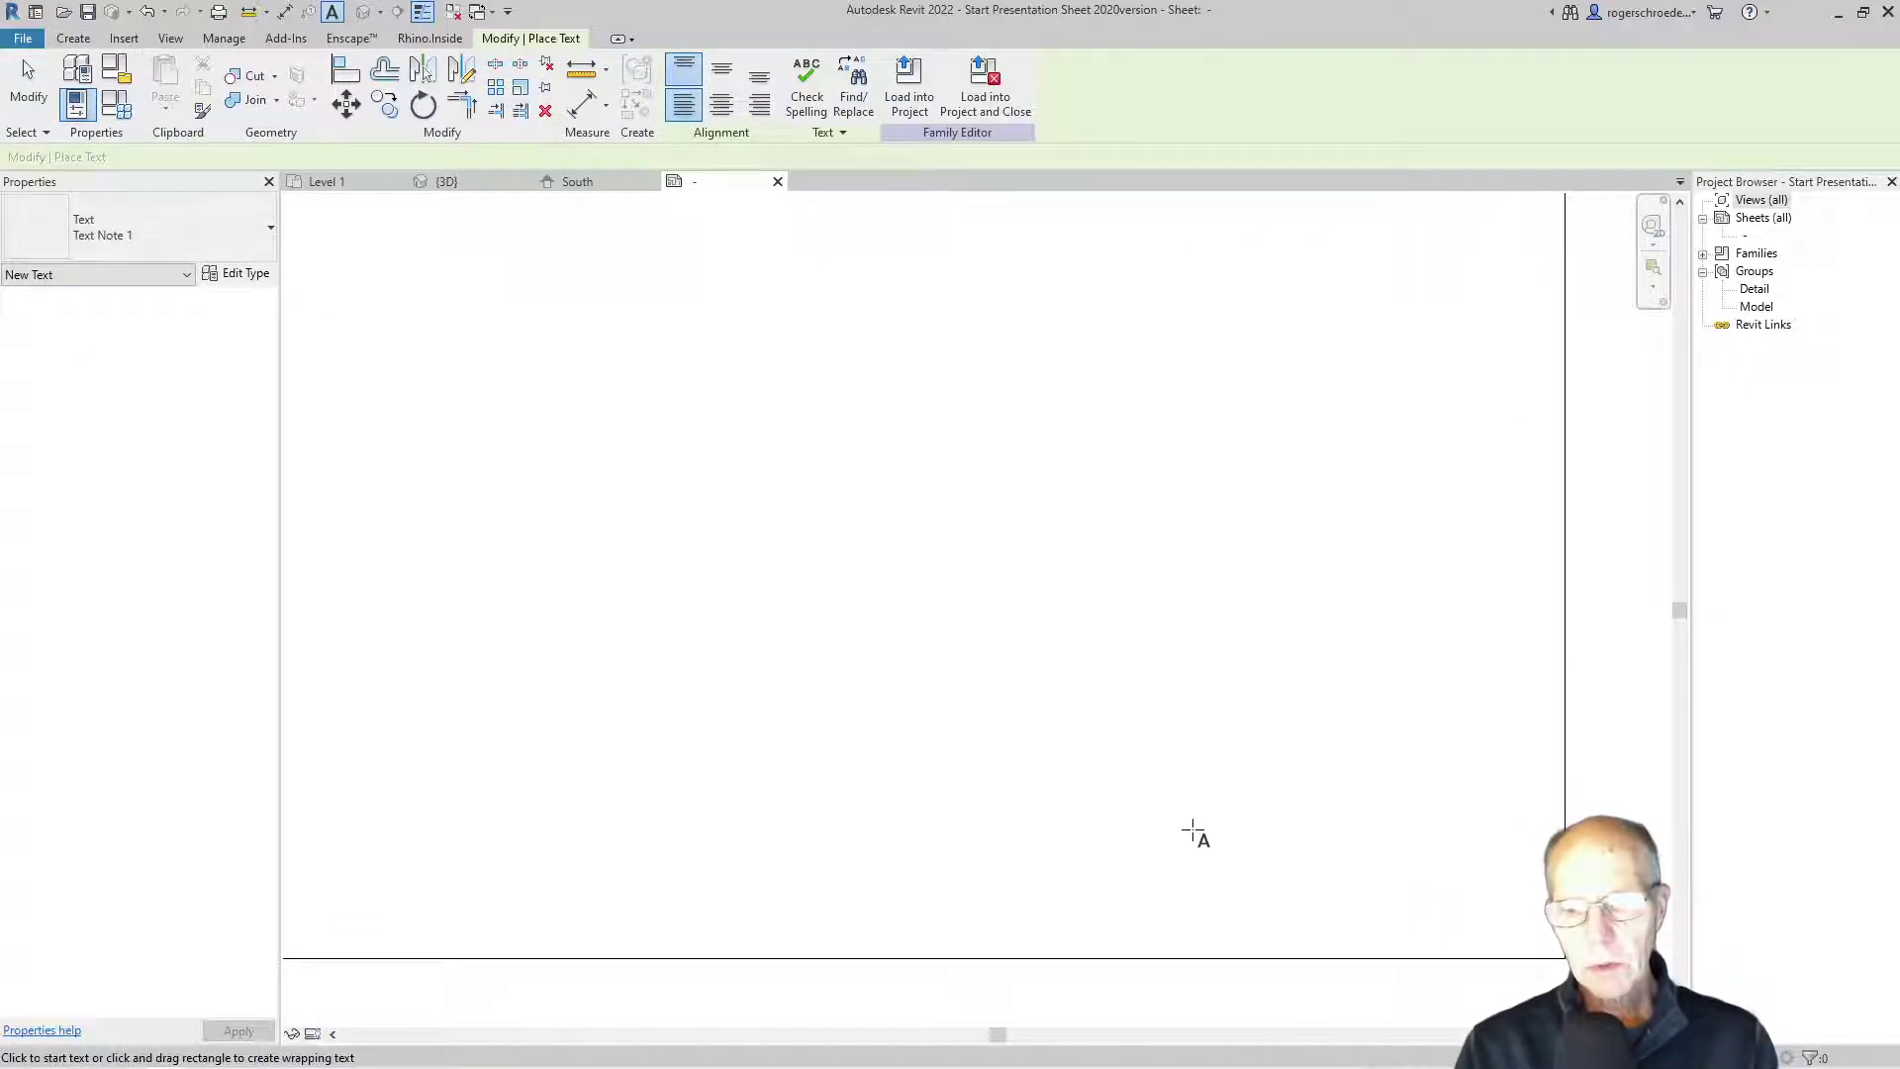
pyautogui.click(1198, 837)
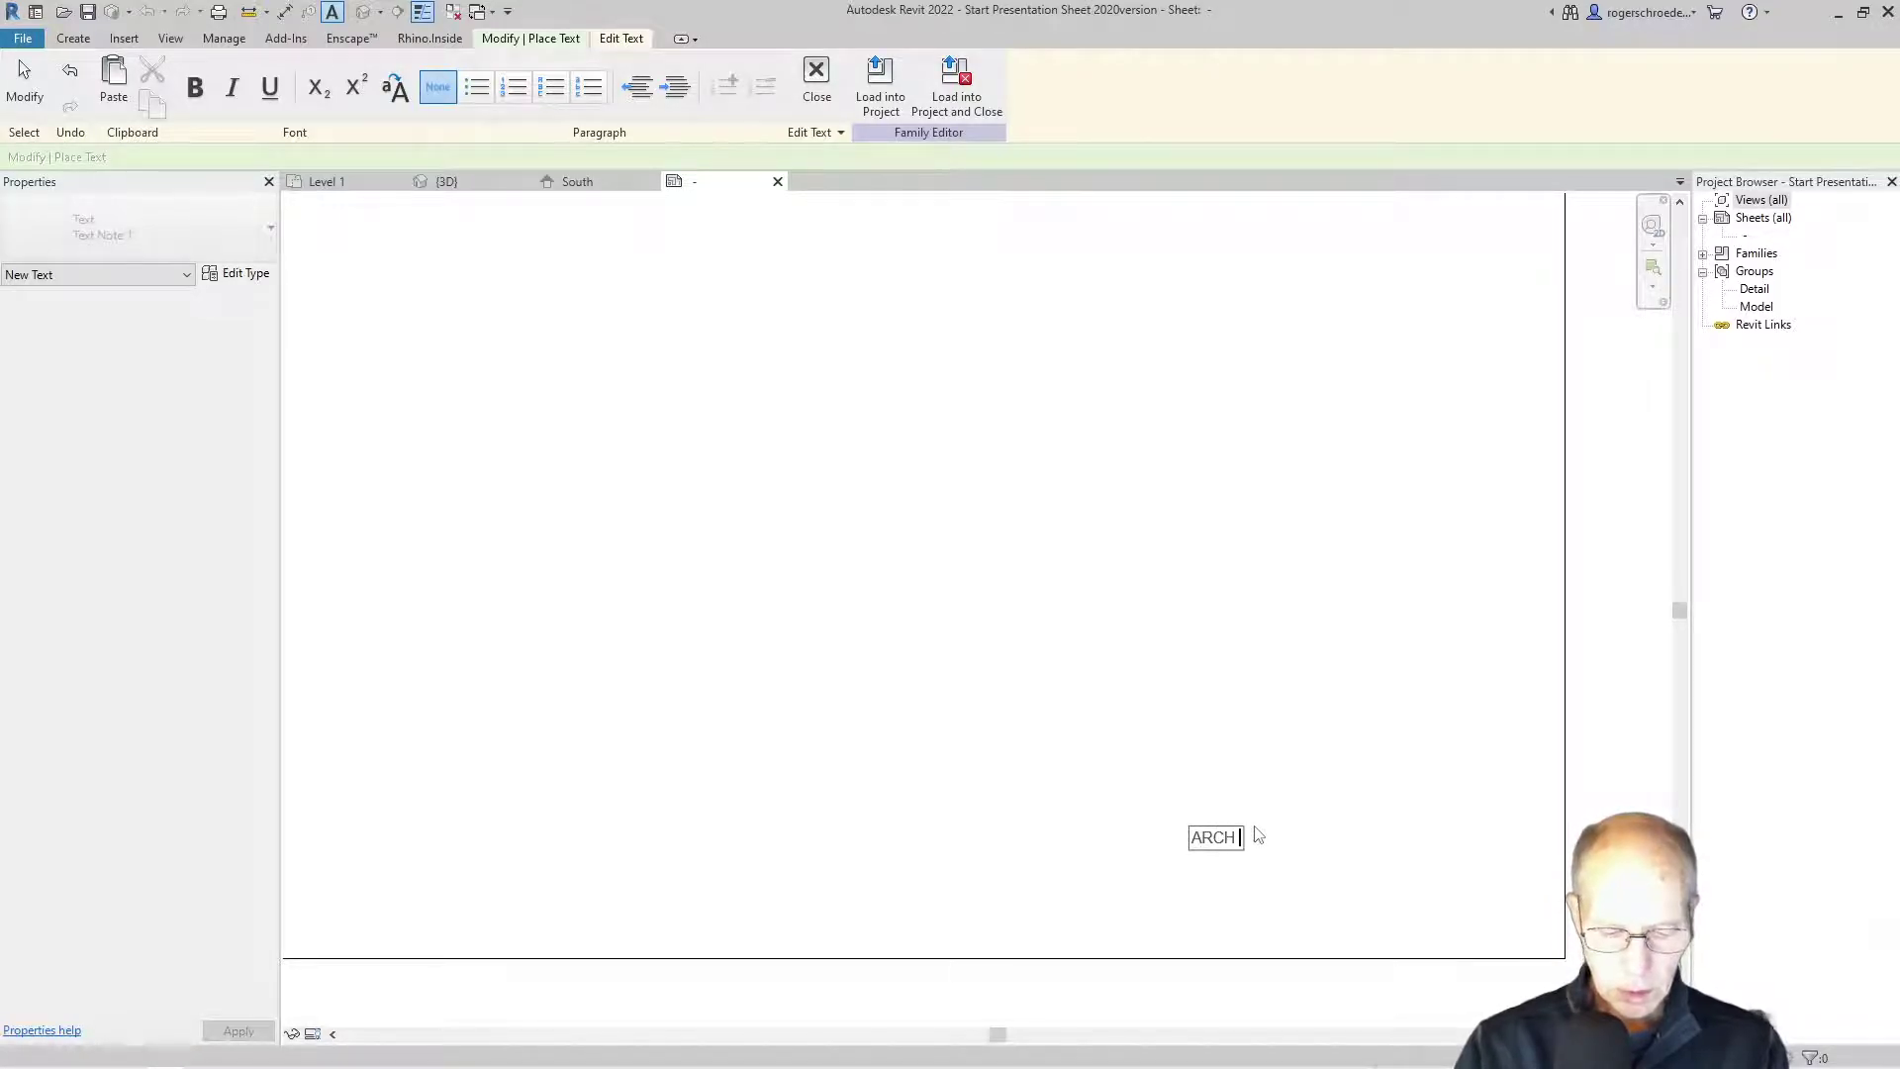
pyautogui.write('ARCH 2014  Spring')
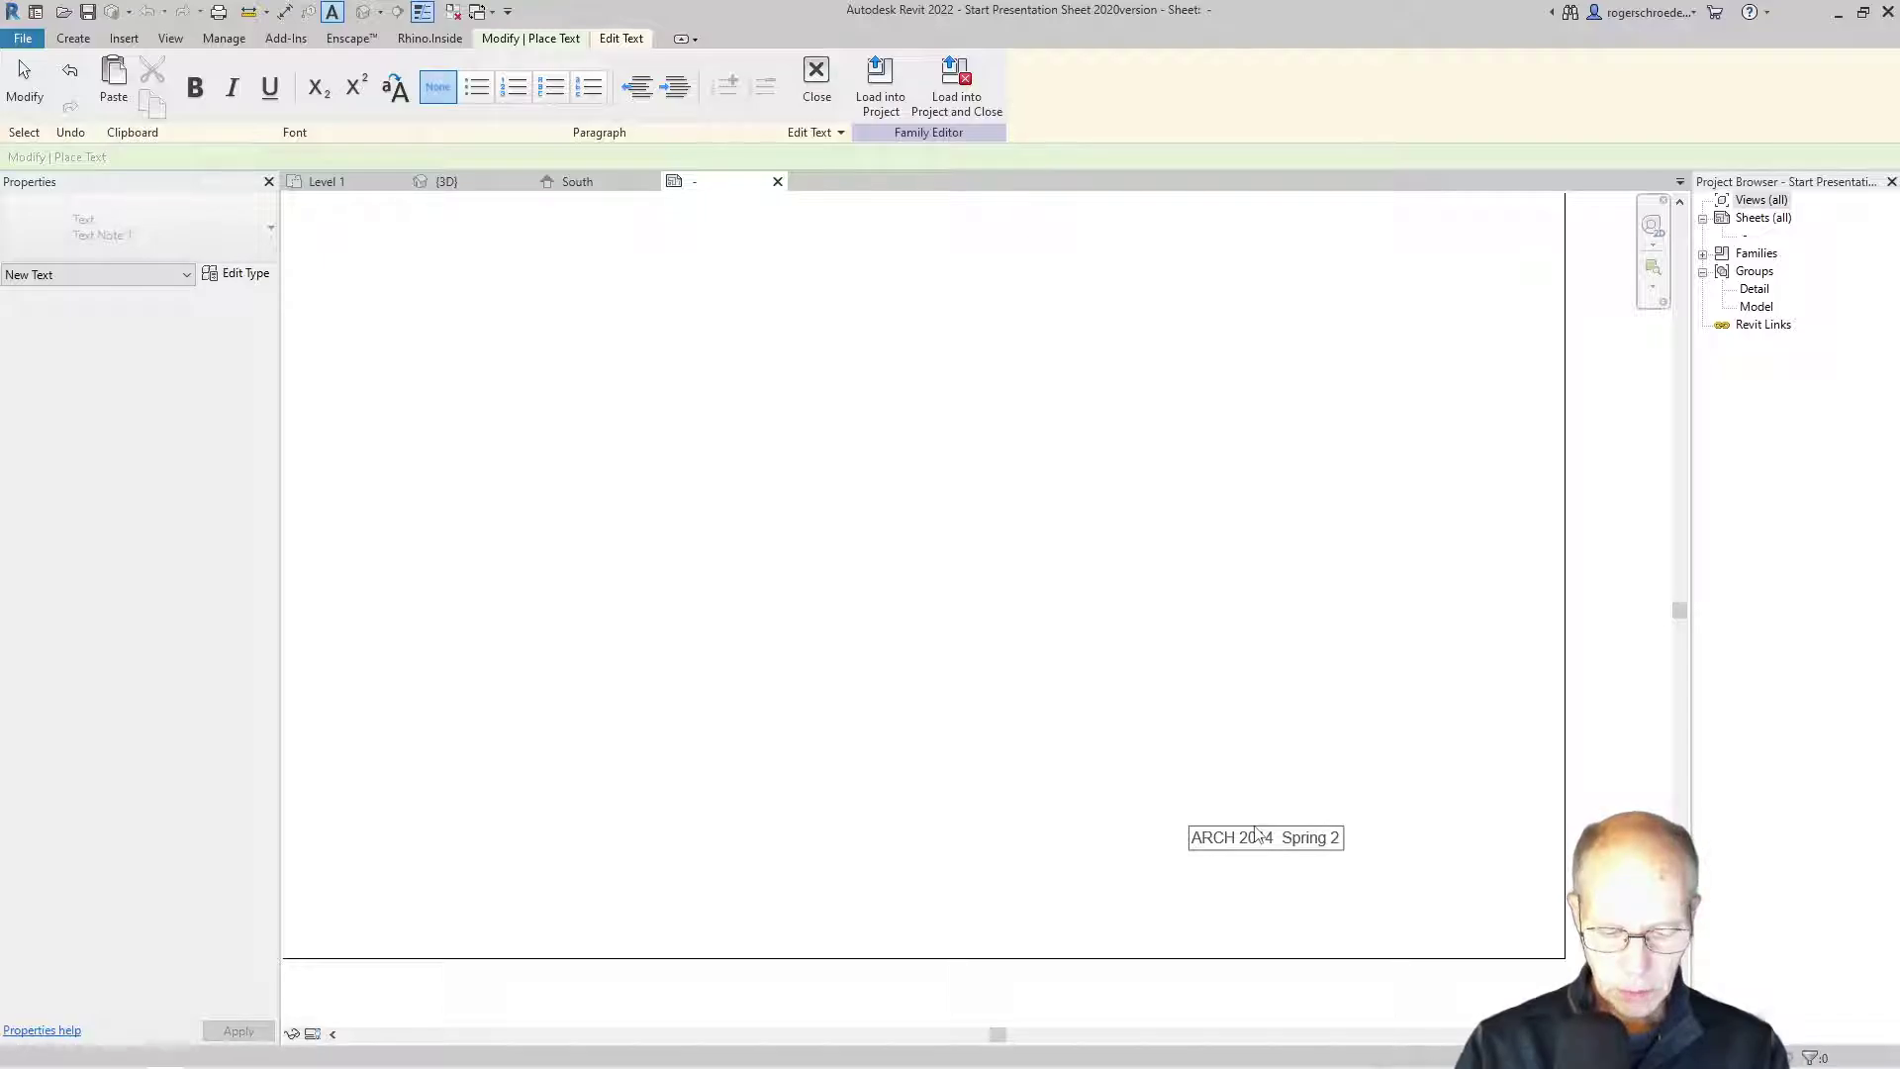
pyautogui.write('22')
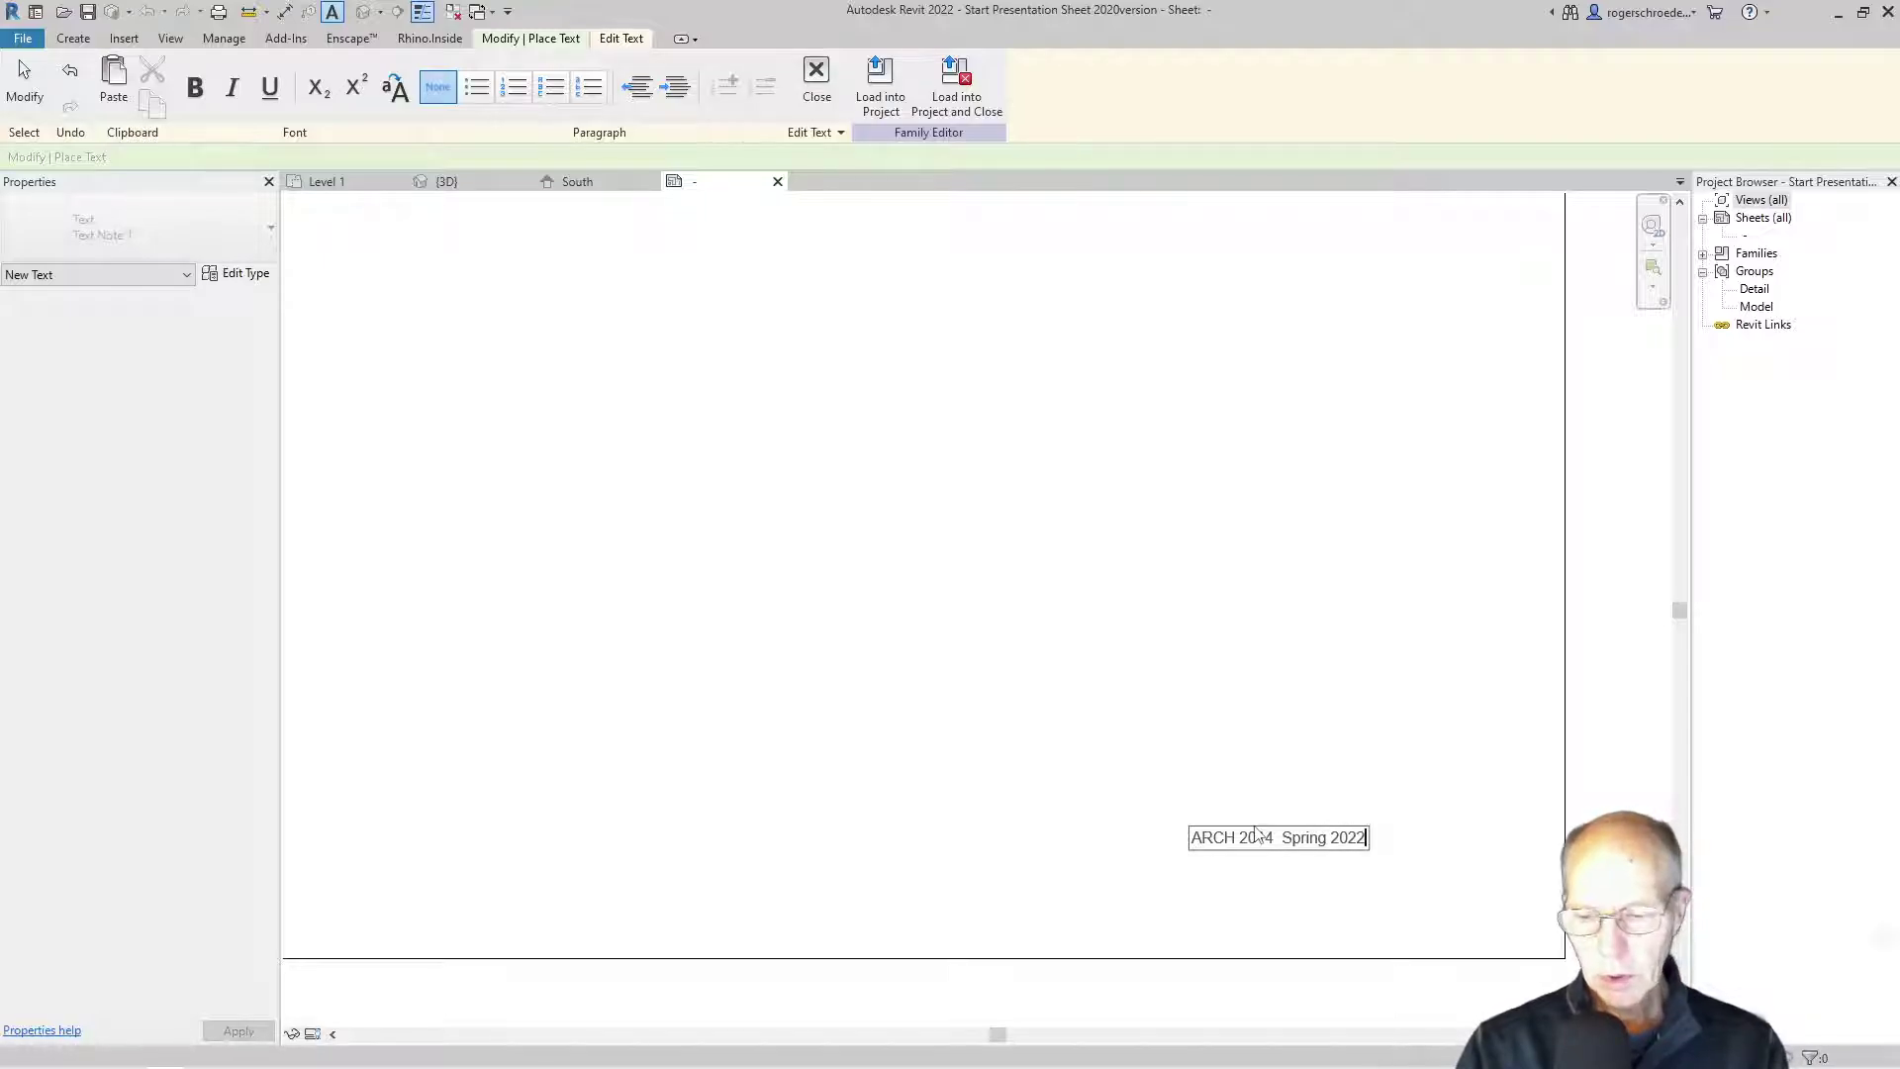
pyautogui.click(1213, 820)
pyautogui.scroll(-3, 1040, 840)
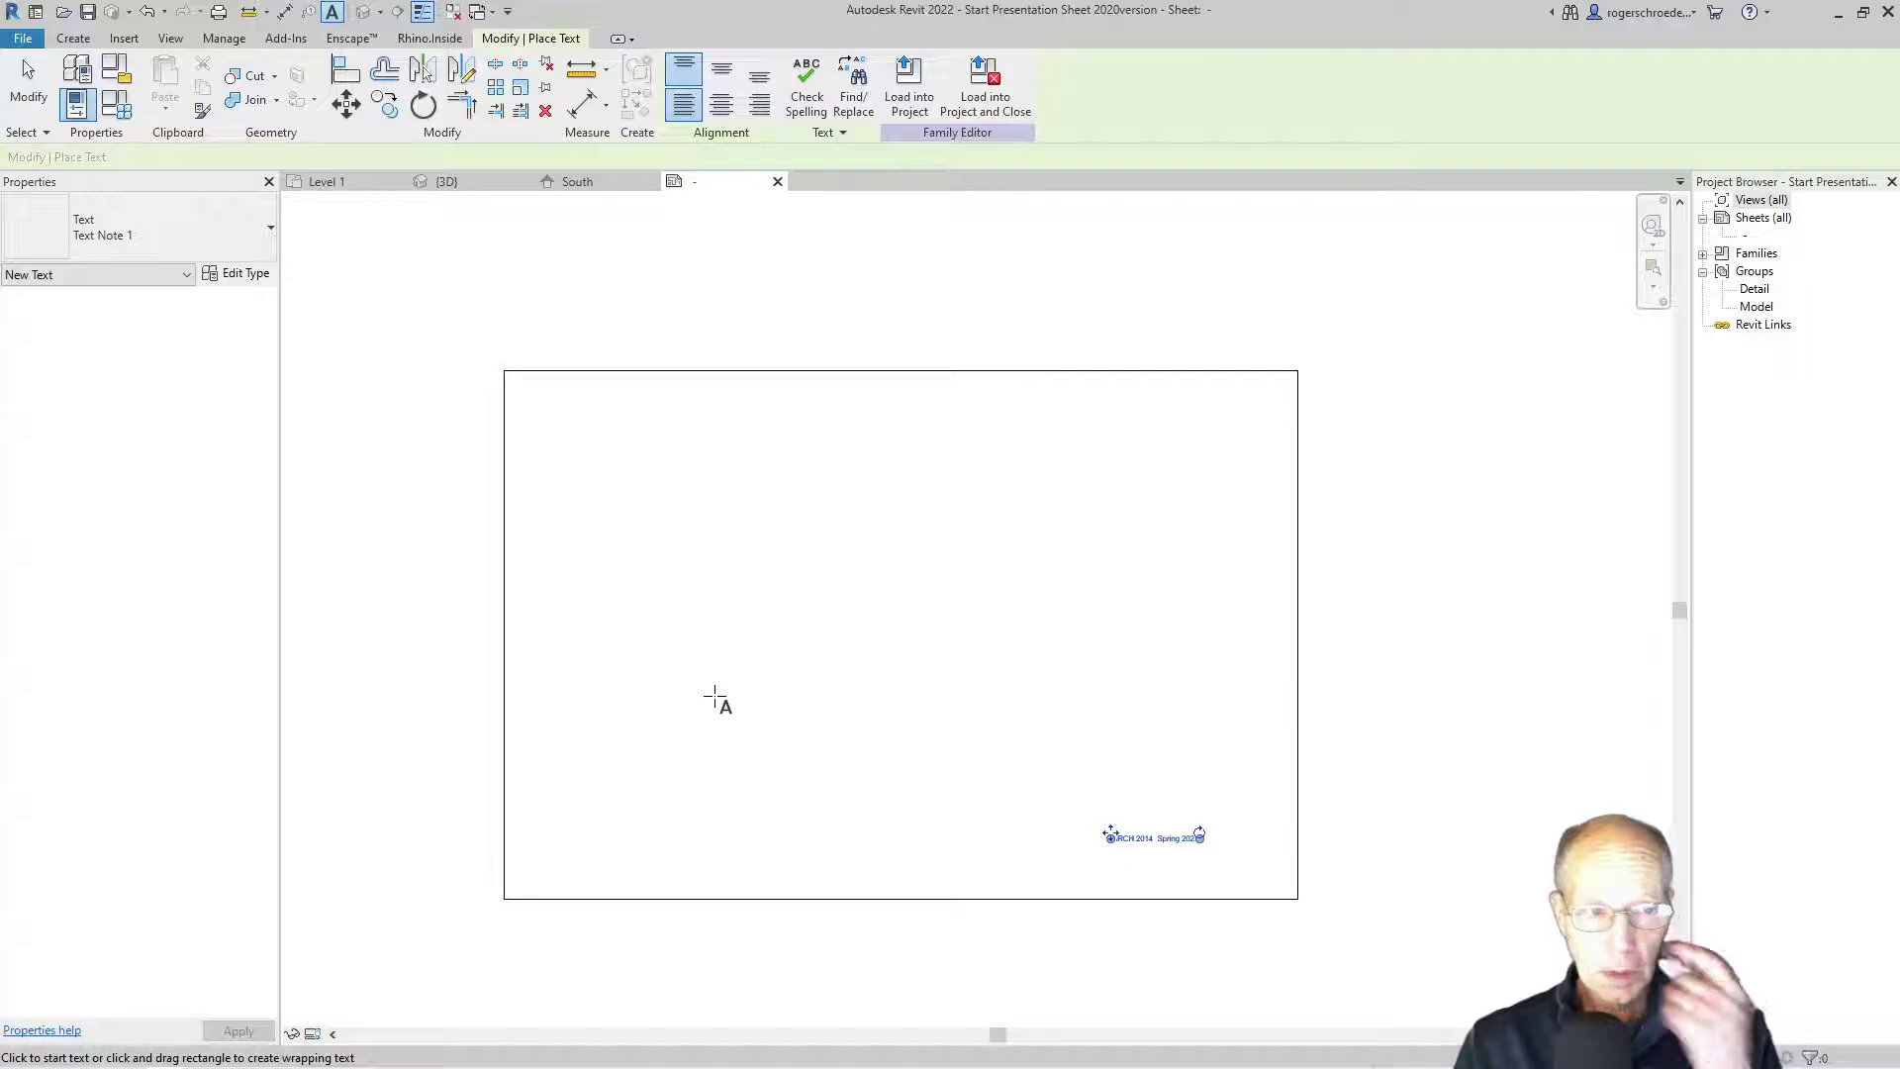
# Step: Duplicate the Text Note 1 text type under the name Display Type
pyautogui.click(241, 276)
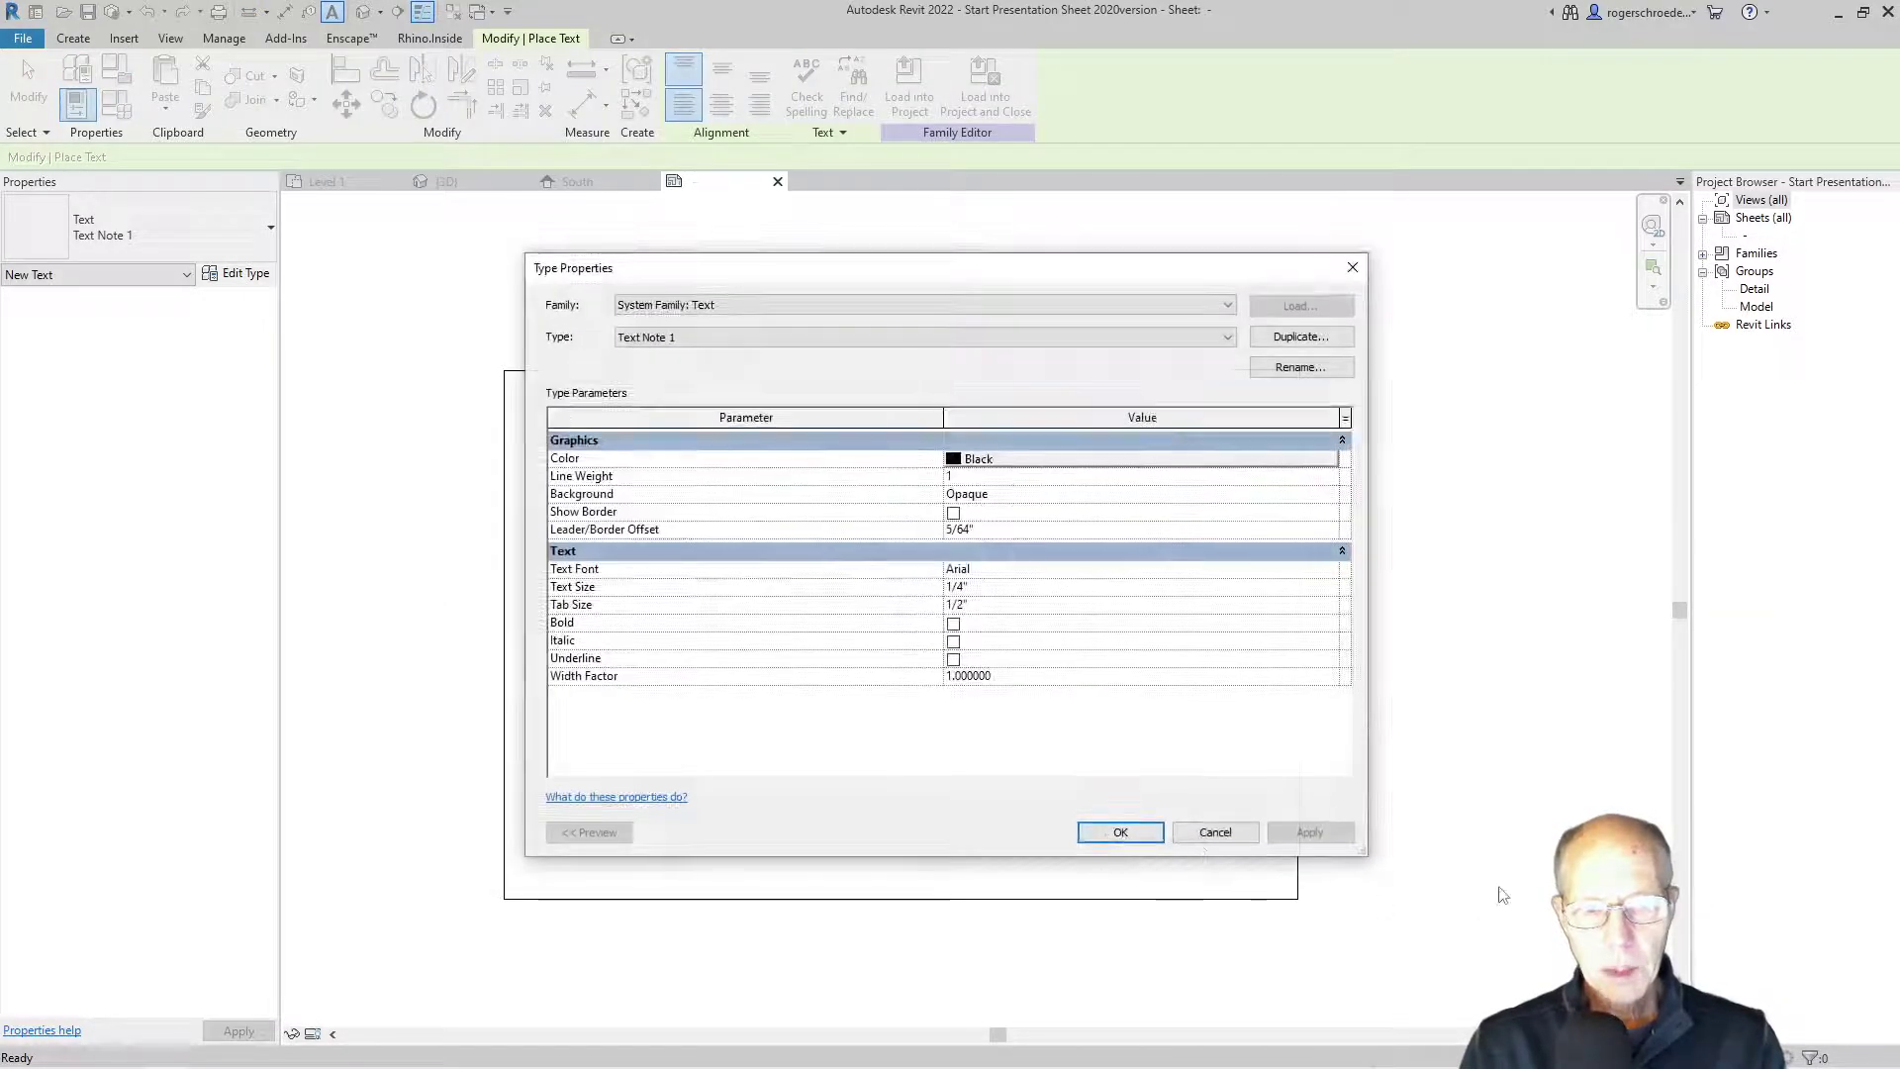
pyautogui.click(1300, 336)
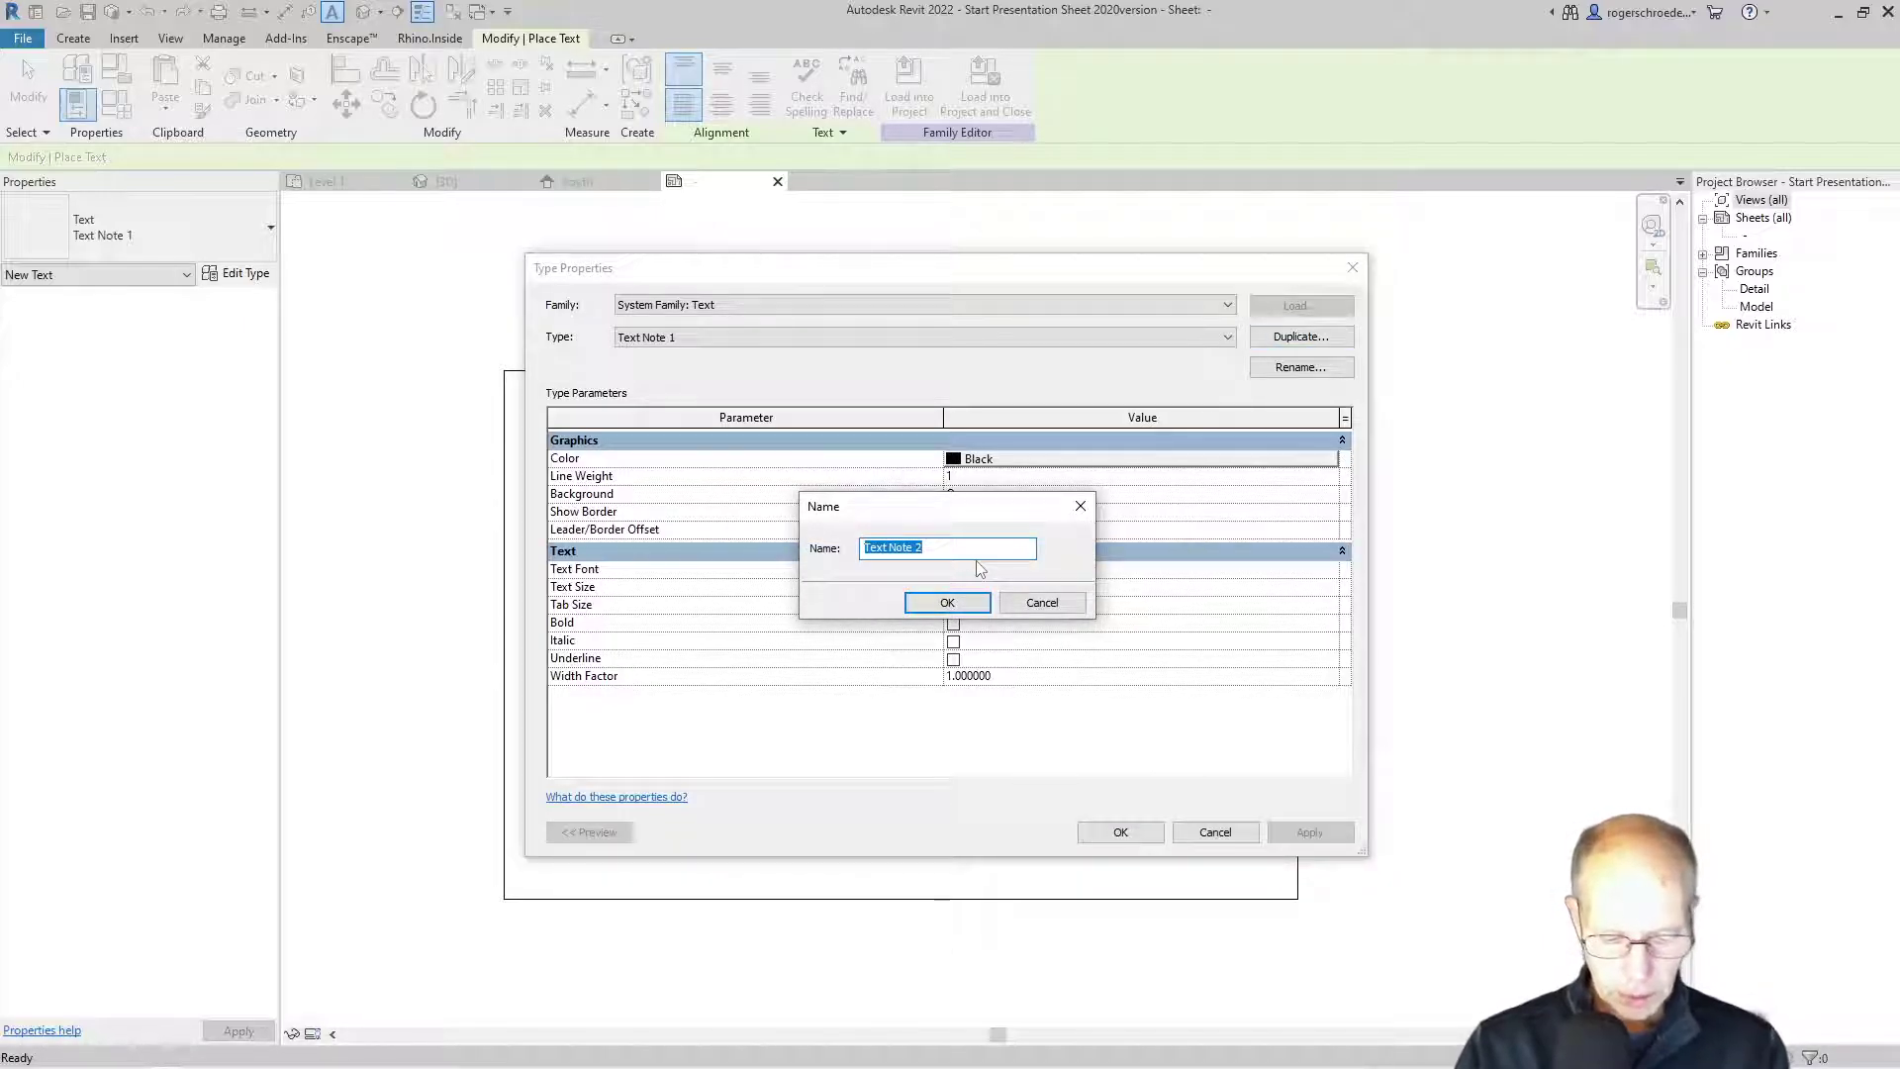
pyautogui.write('Disp')
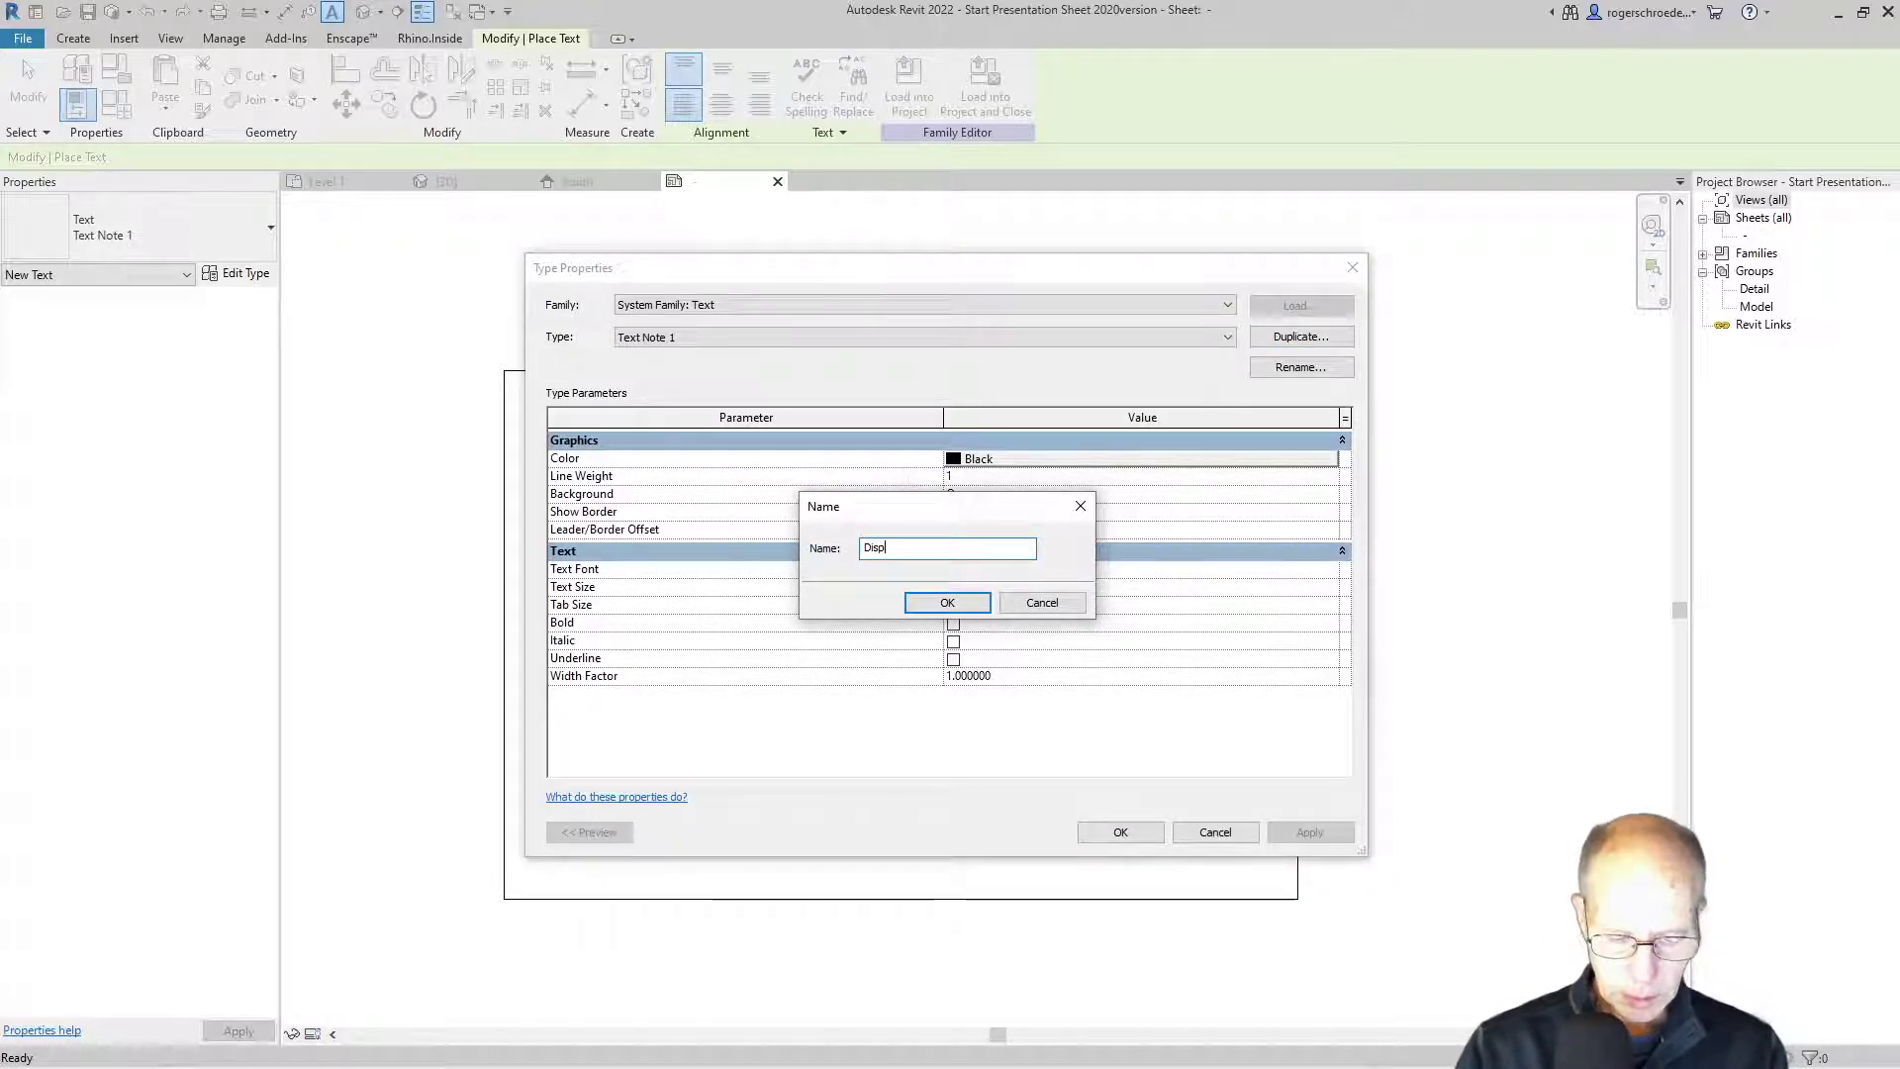
pyautogui.write('lay Type')
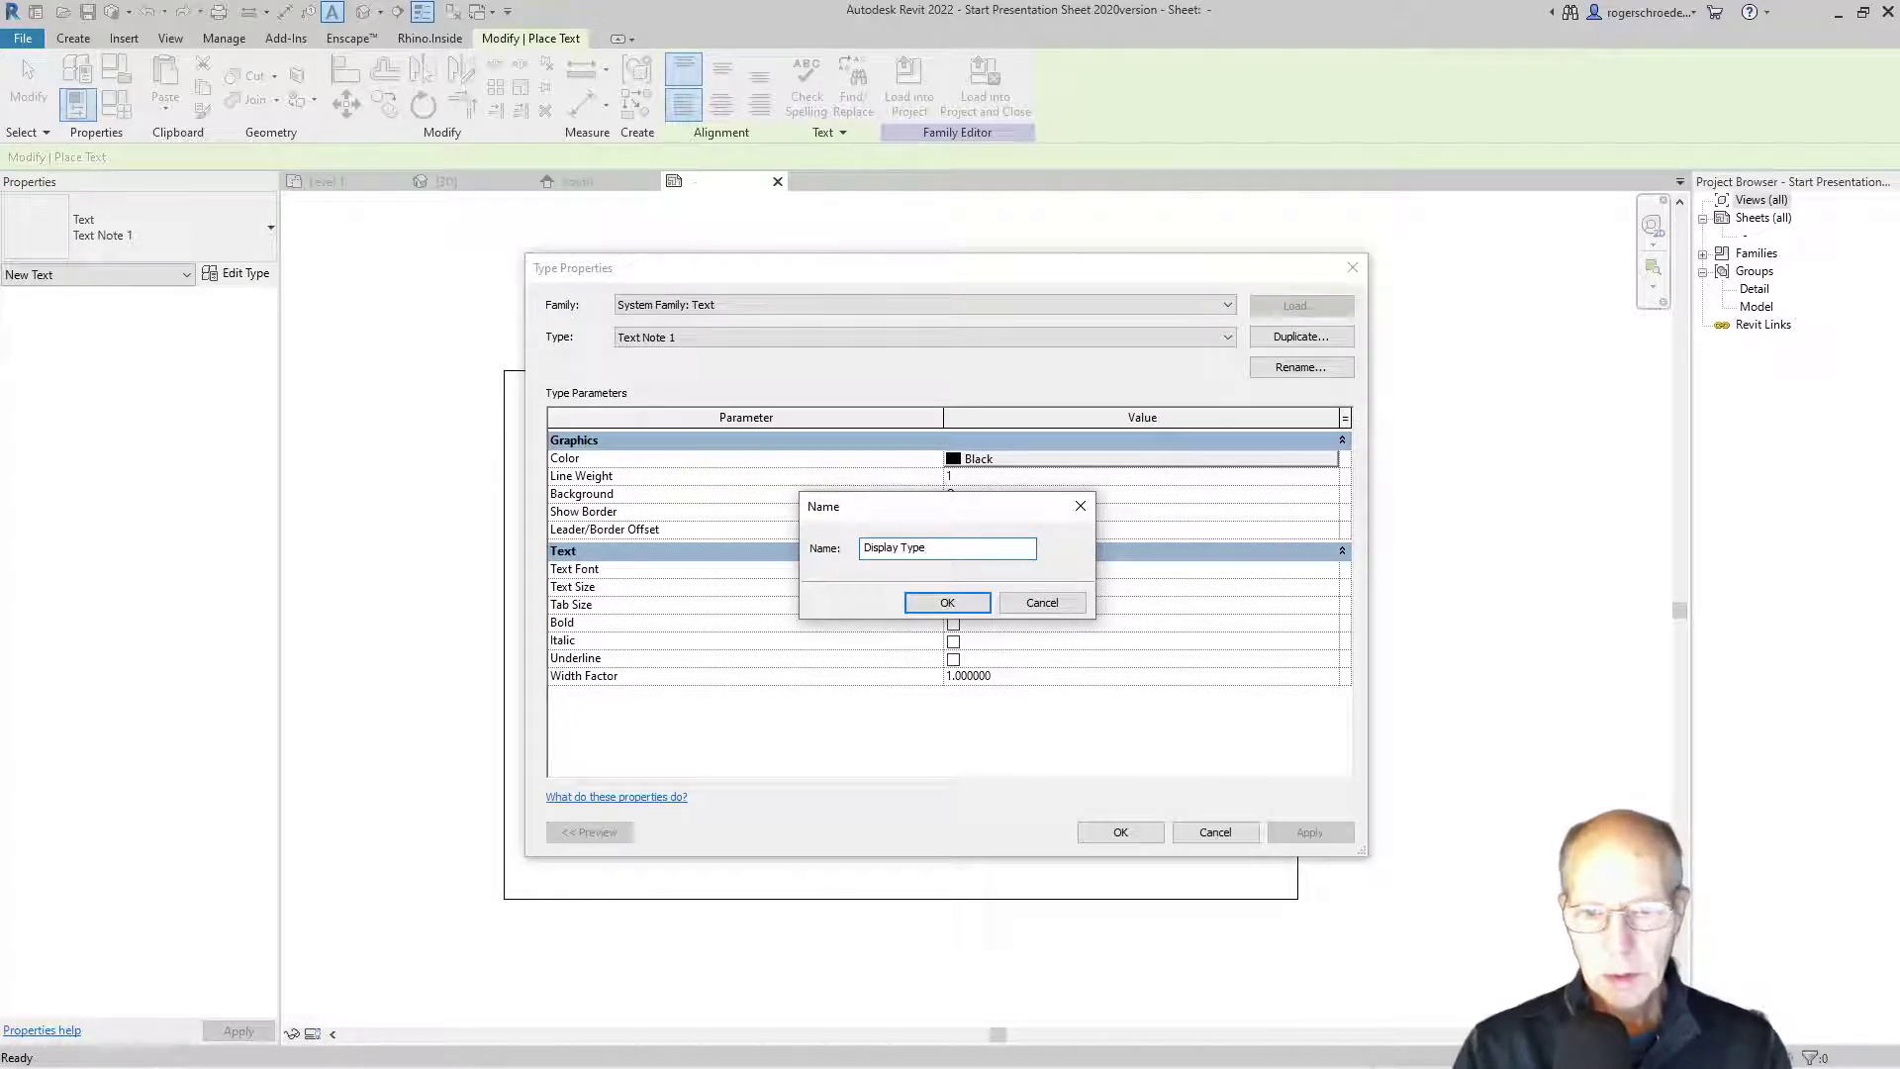
pyautogui.click(946, 604)
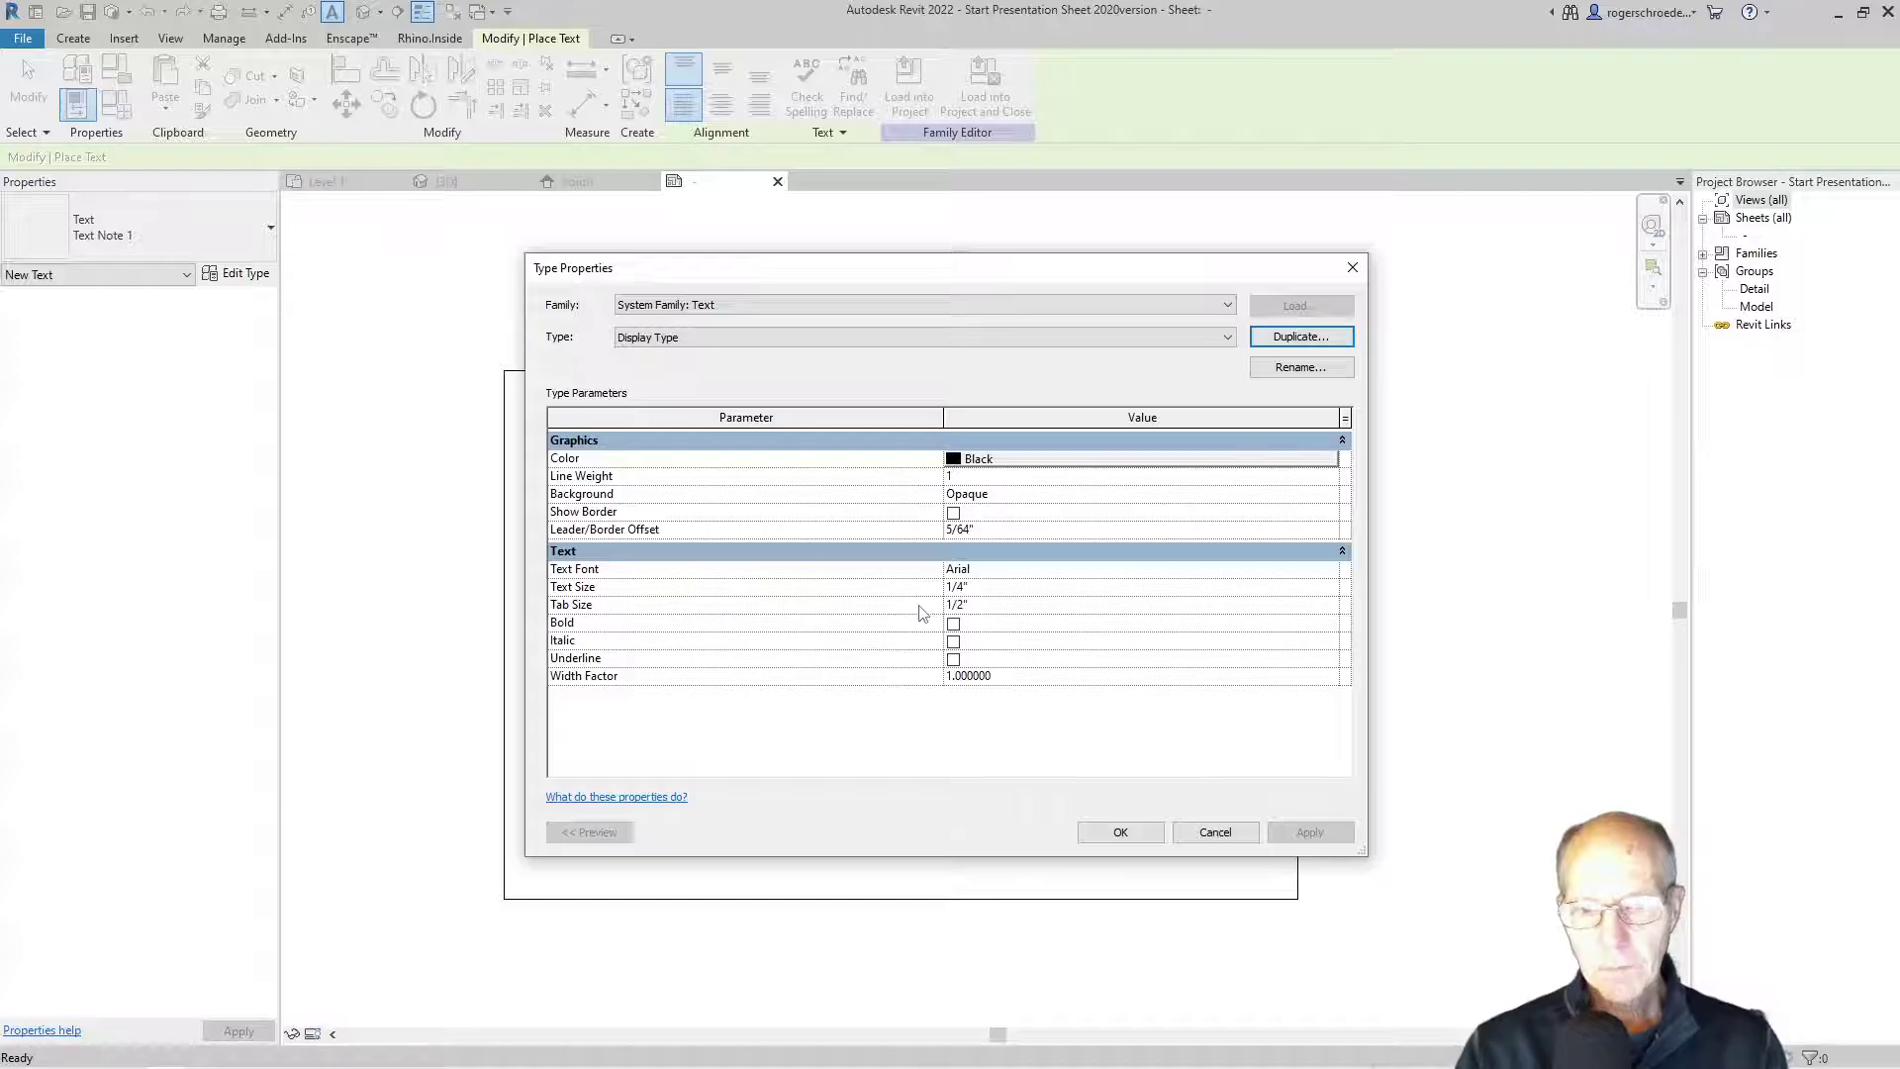
# Step: Change the Display Type text color to a dark gray, RGB 072-072-072
pyautogui.click(1097, 461)
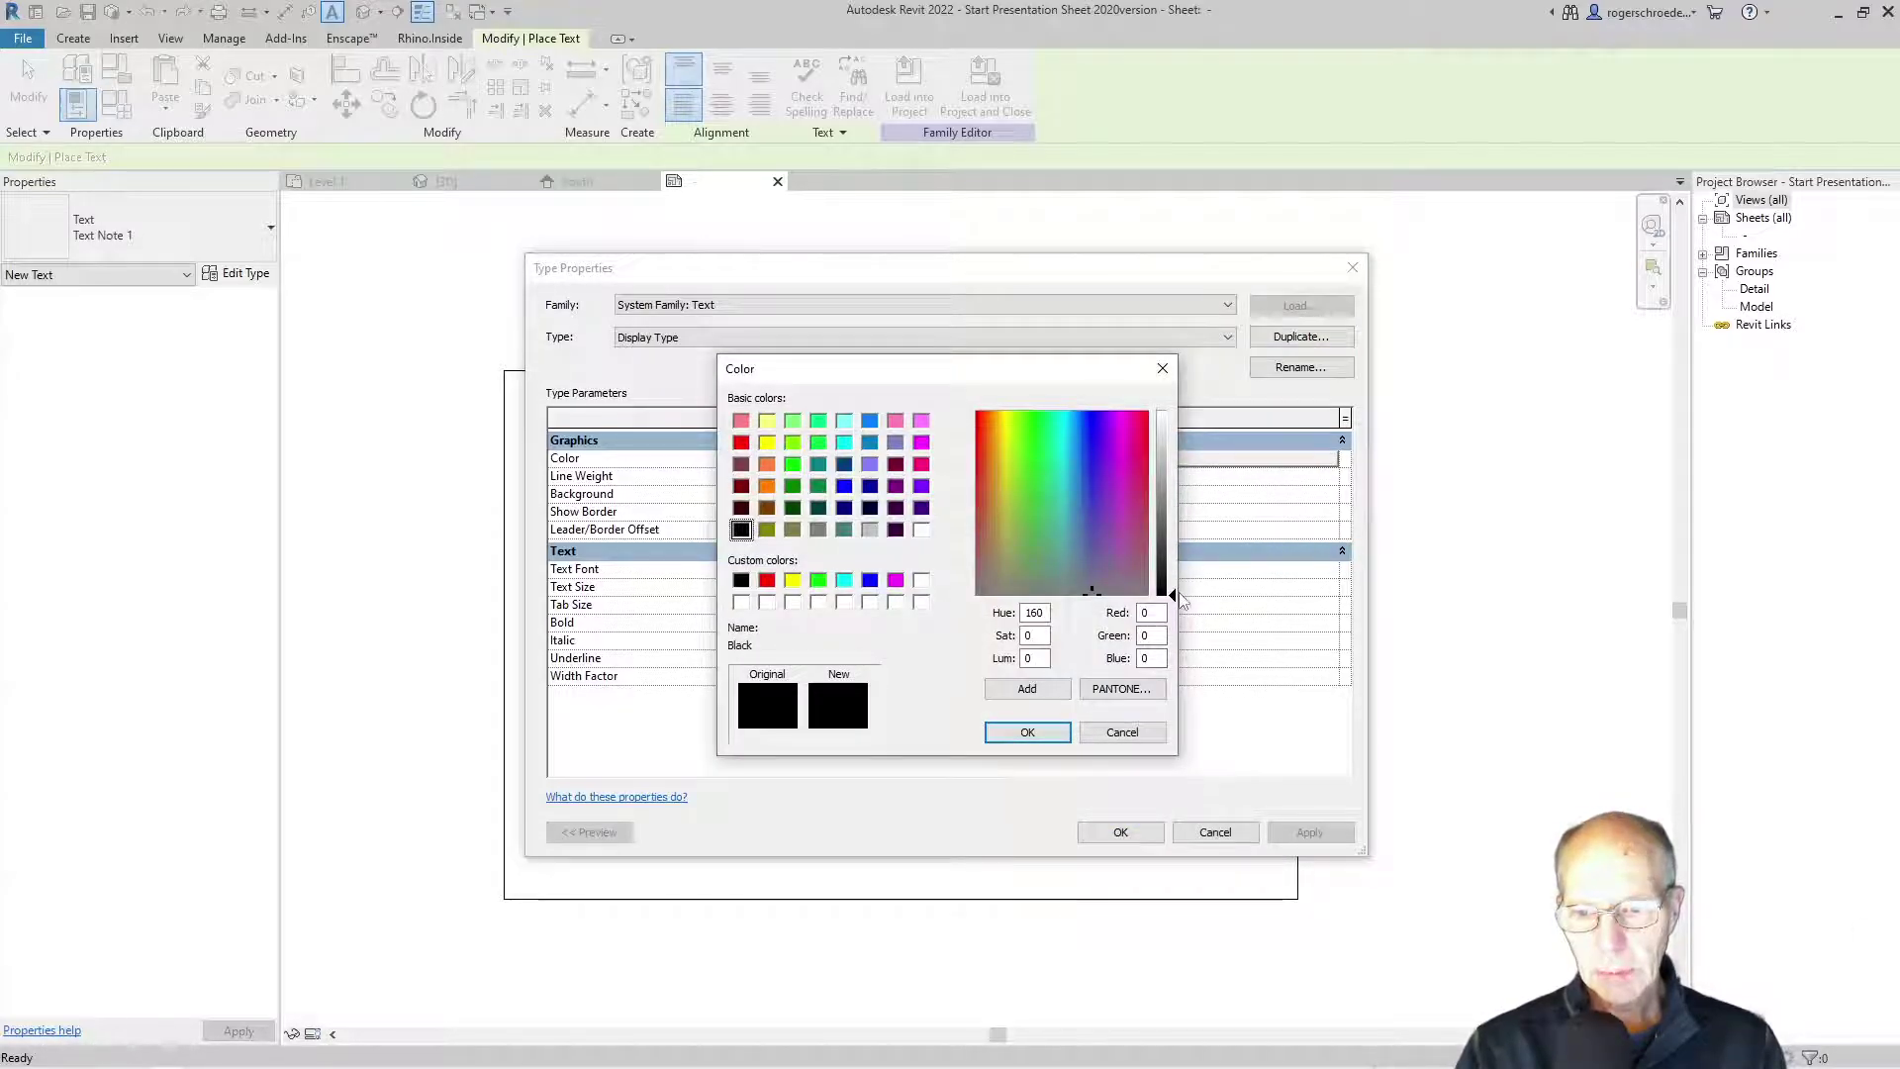
pyautogui.moveTo(1177, 600); pyautogui.dragTo(1171, 552)
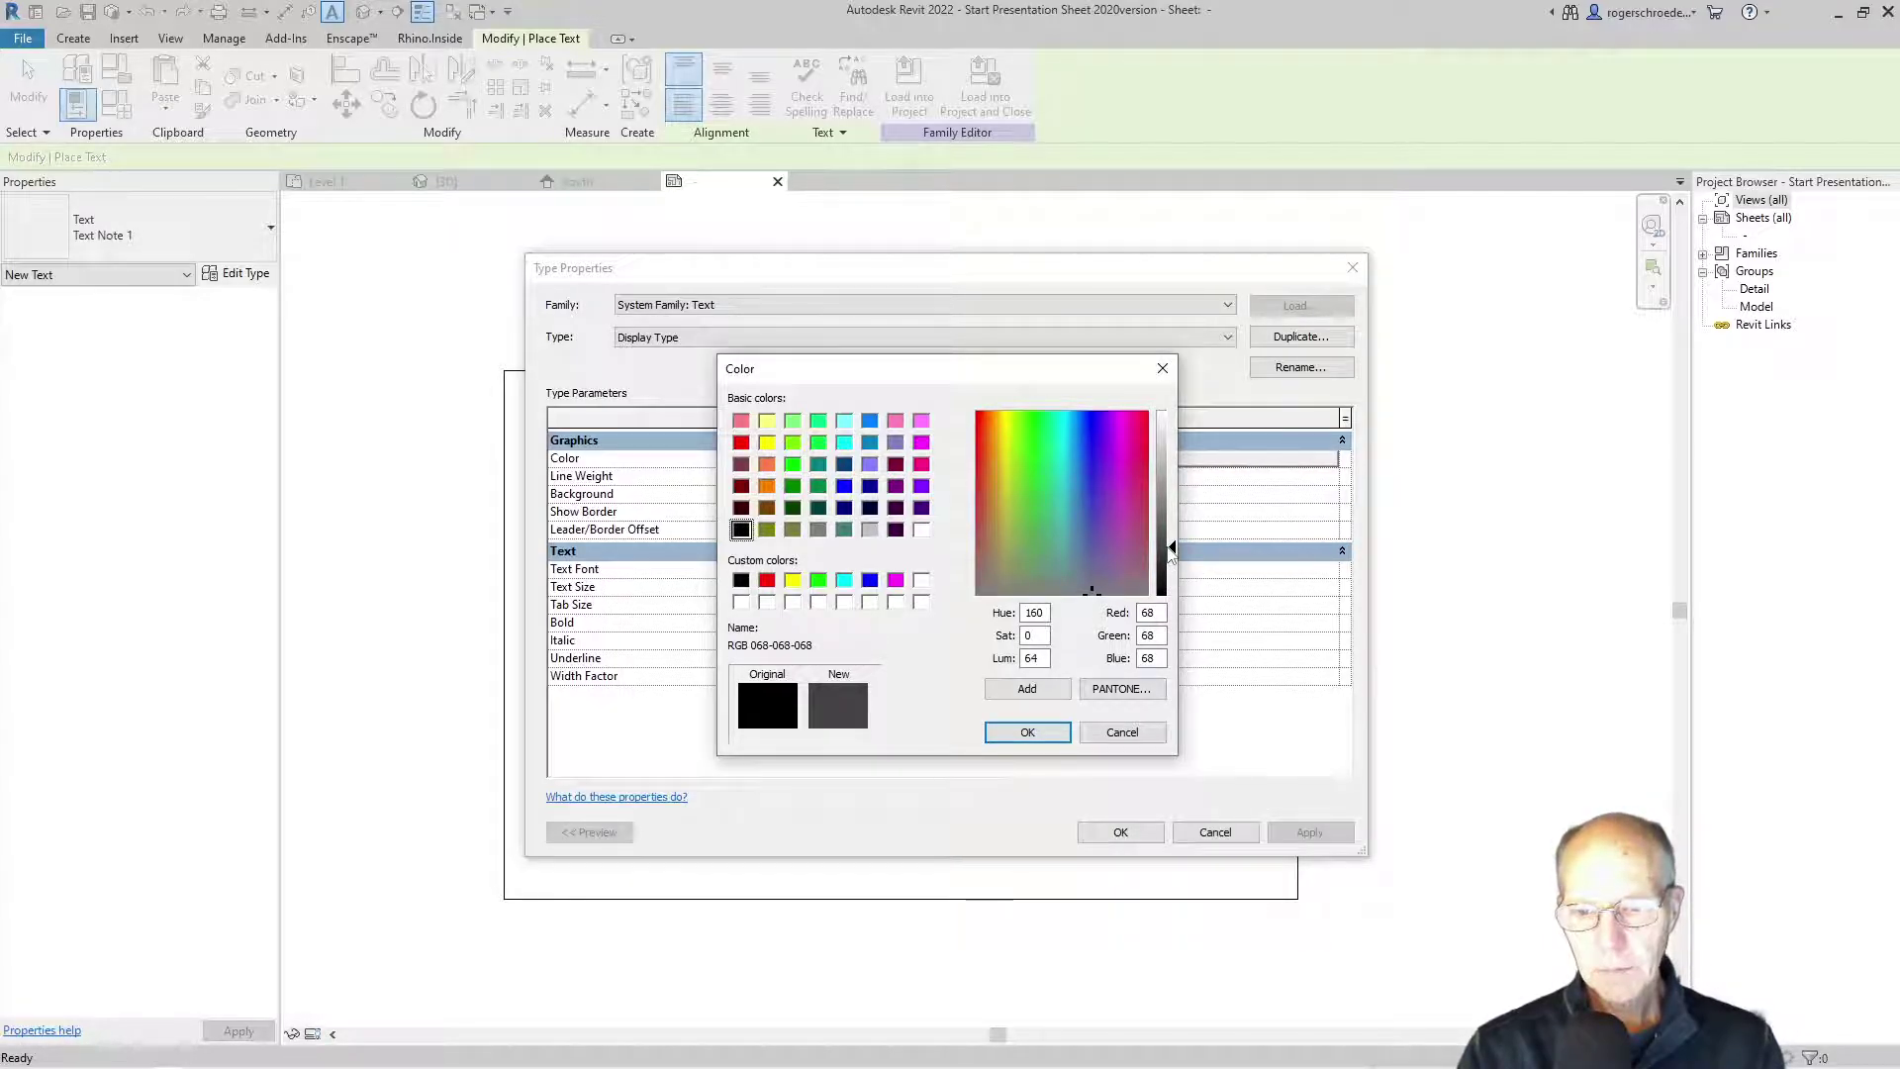
pyautogui.moveTo(1171, 551); pyautogui.dragTo(1171, 546)
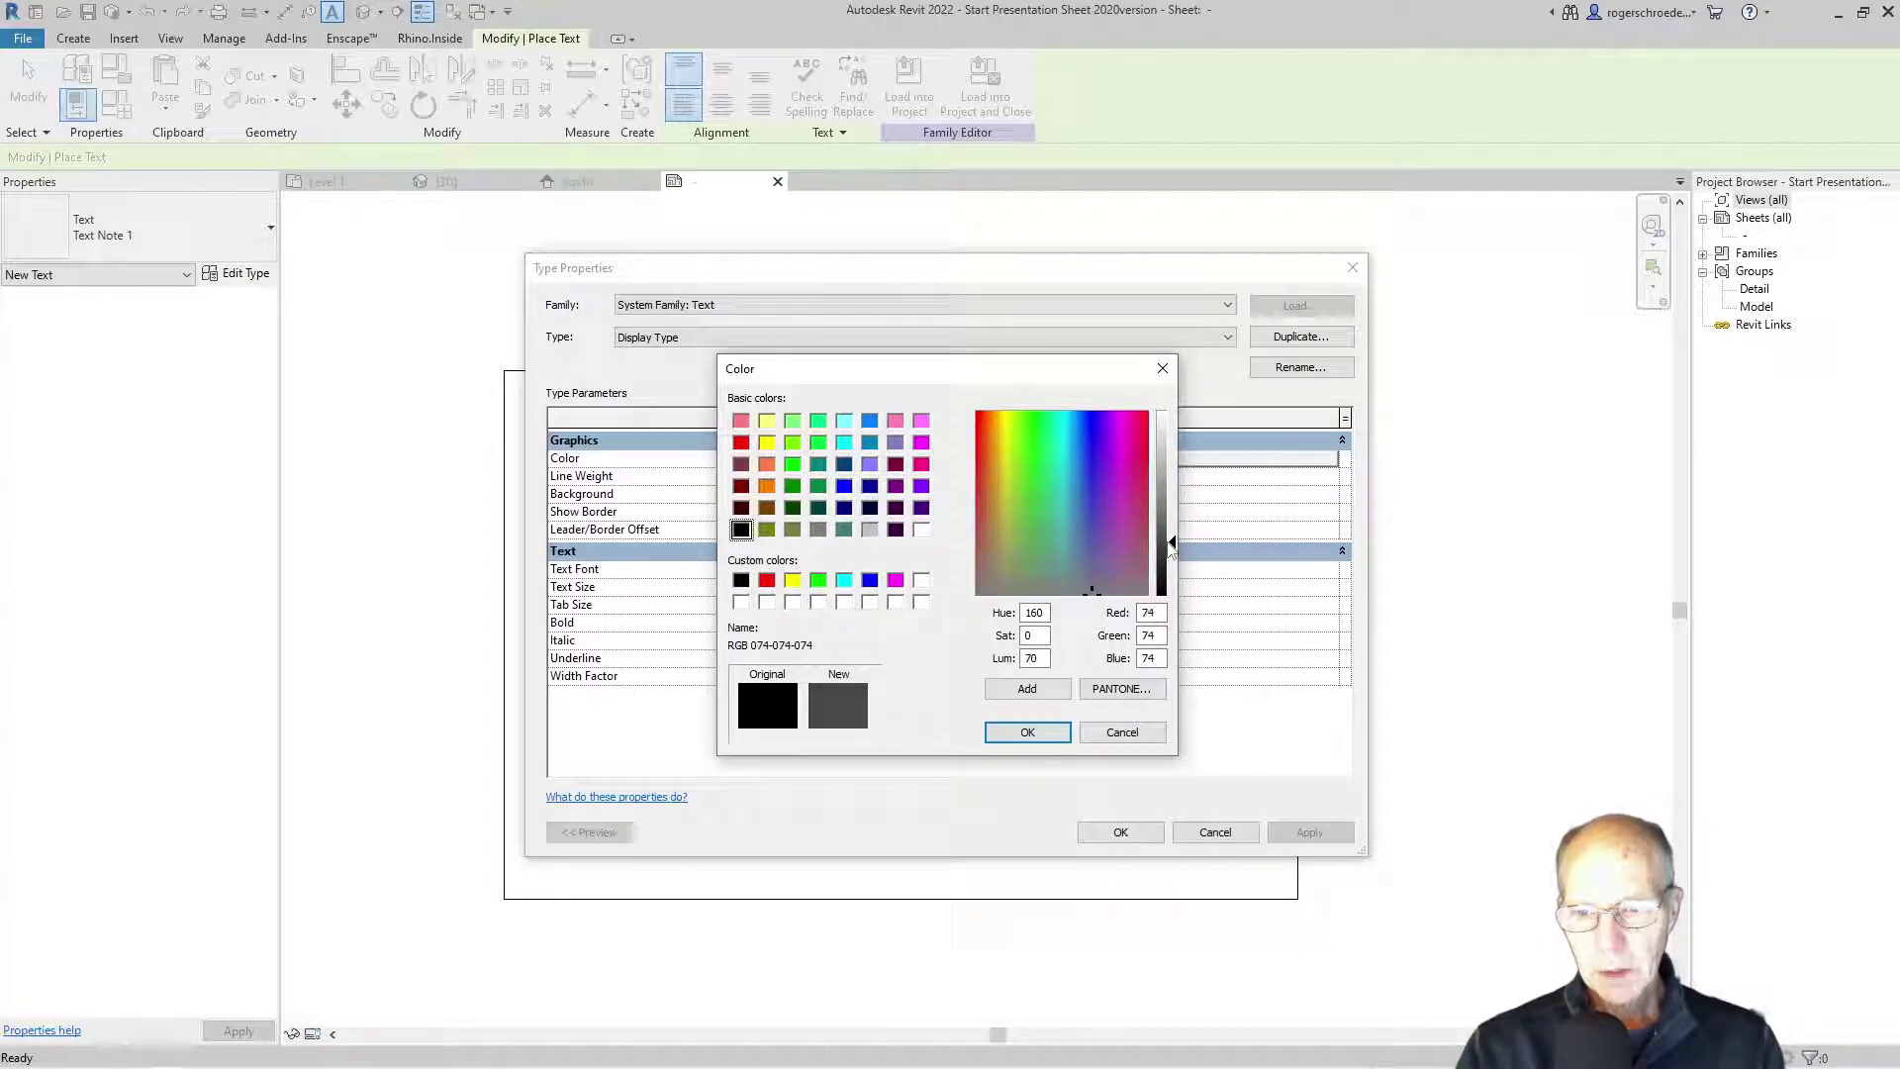
pyautogui.click(1021, 732)
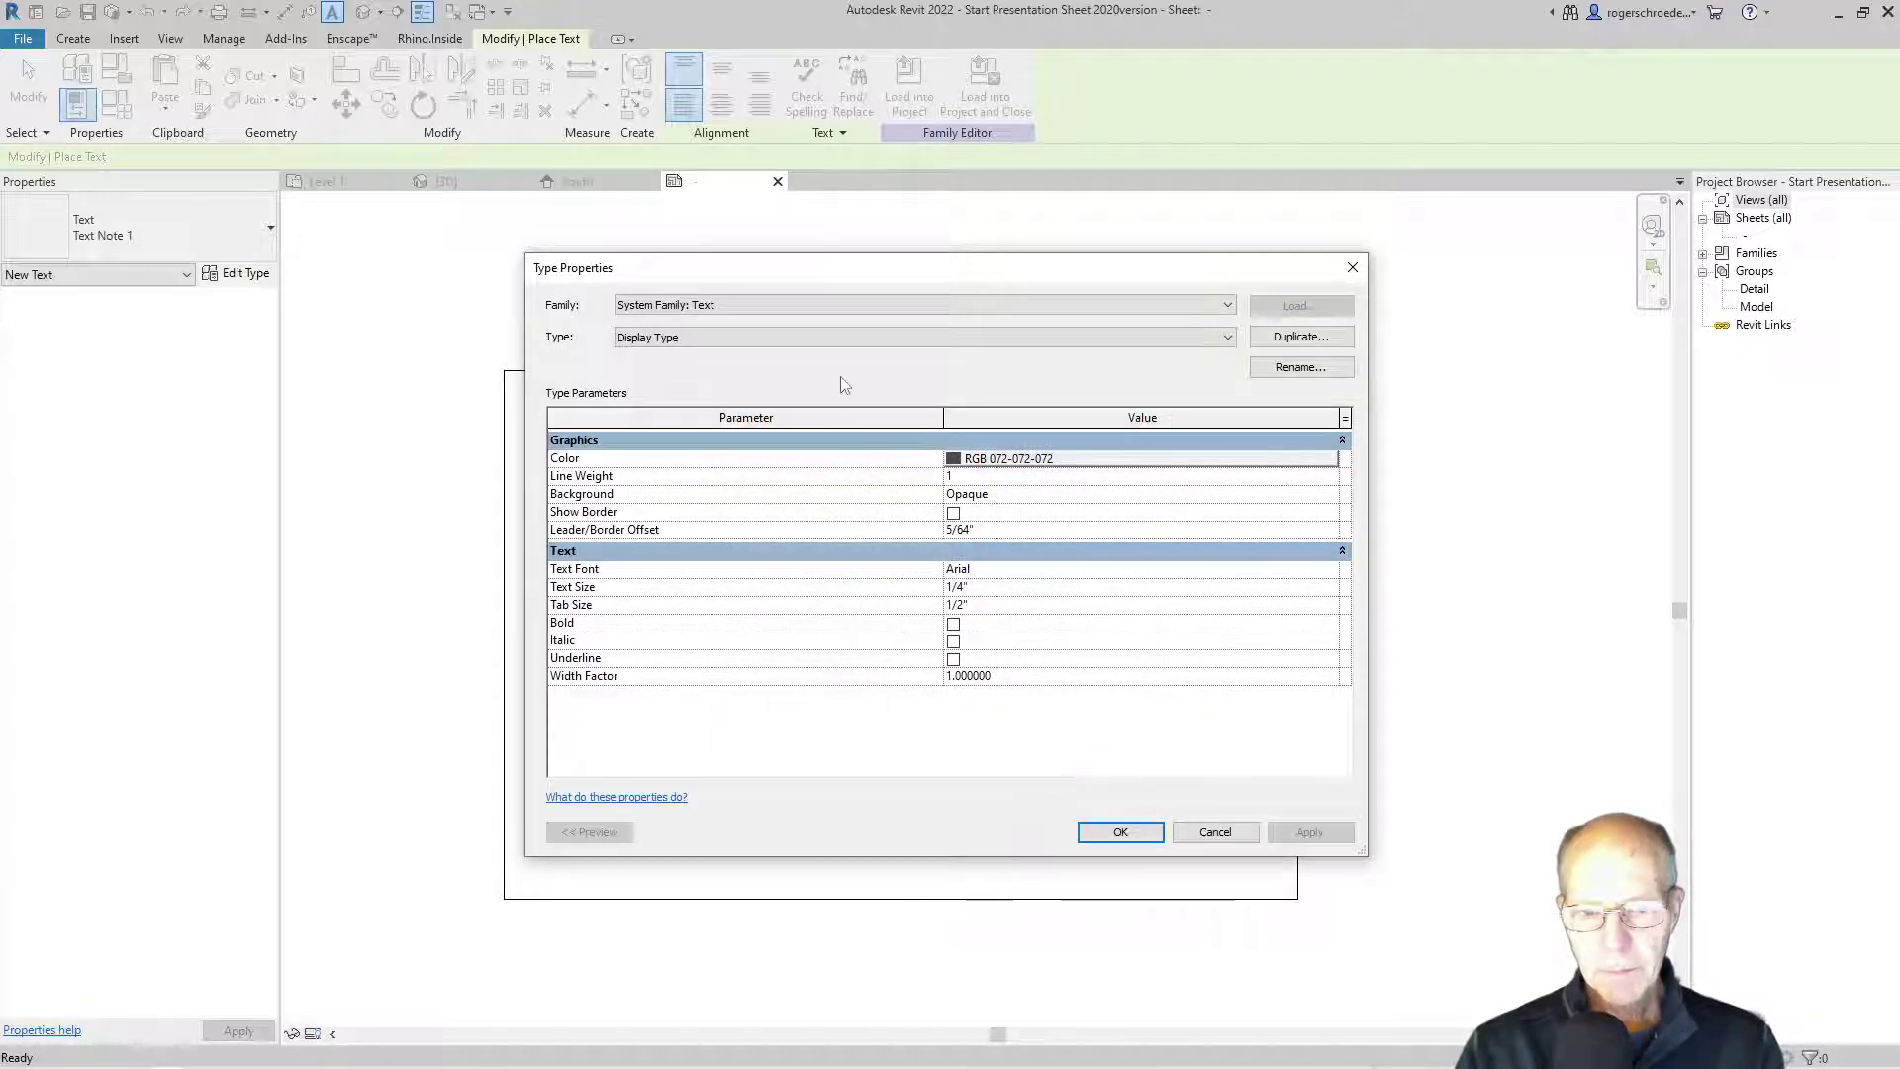
# Step: Give Display Type a Transparent background and a text size of 1/2", and accept the type properties
pyautogui.click(1020, 495)
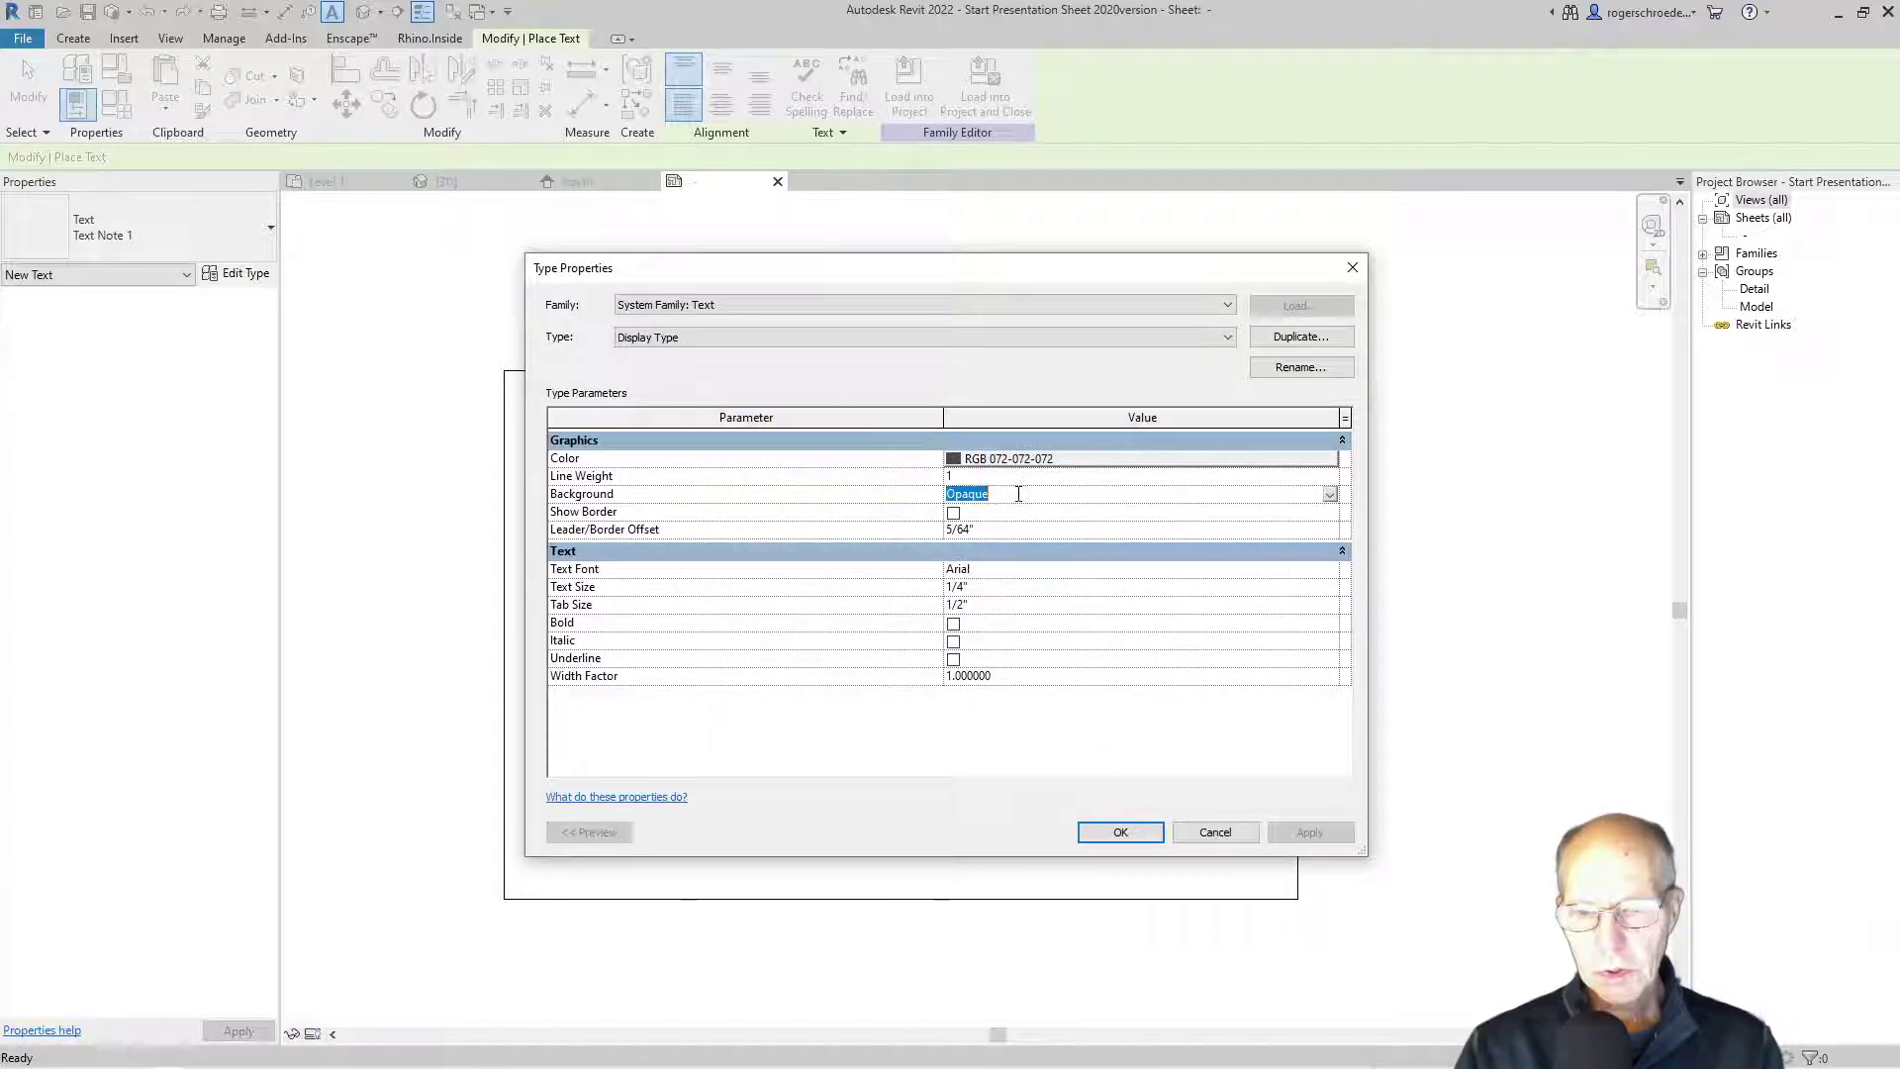
pyautogui.click(1330, 496)
pyautogui.click(1077, 528)
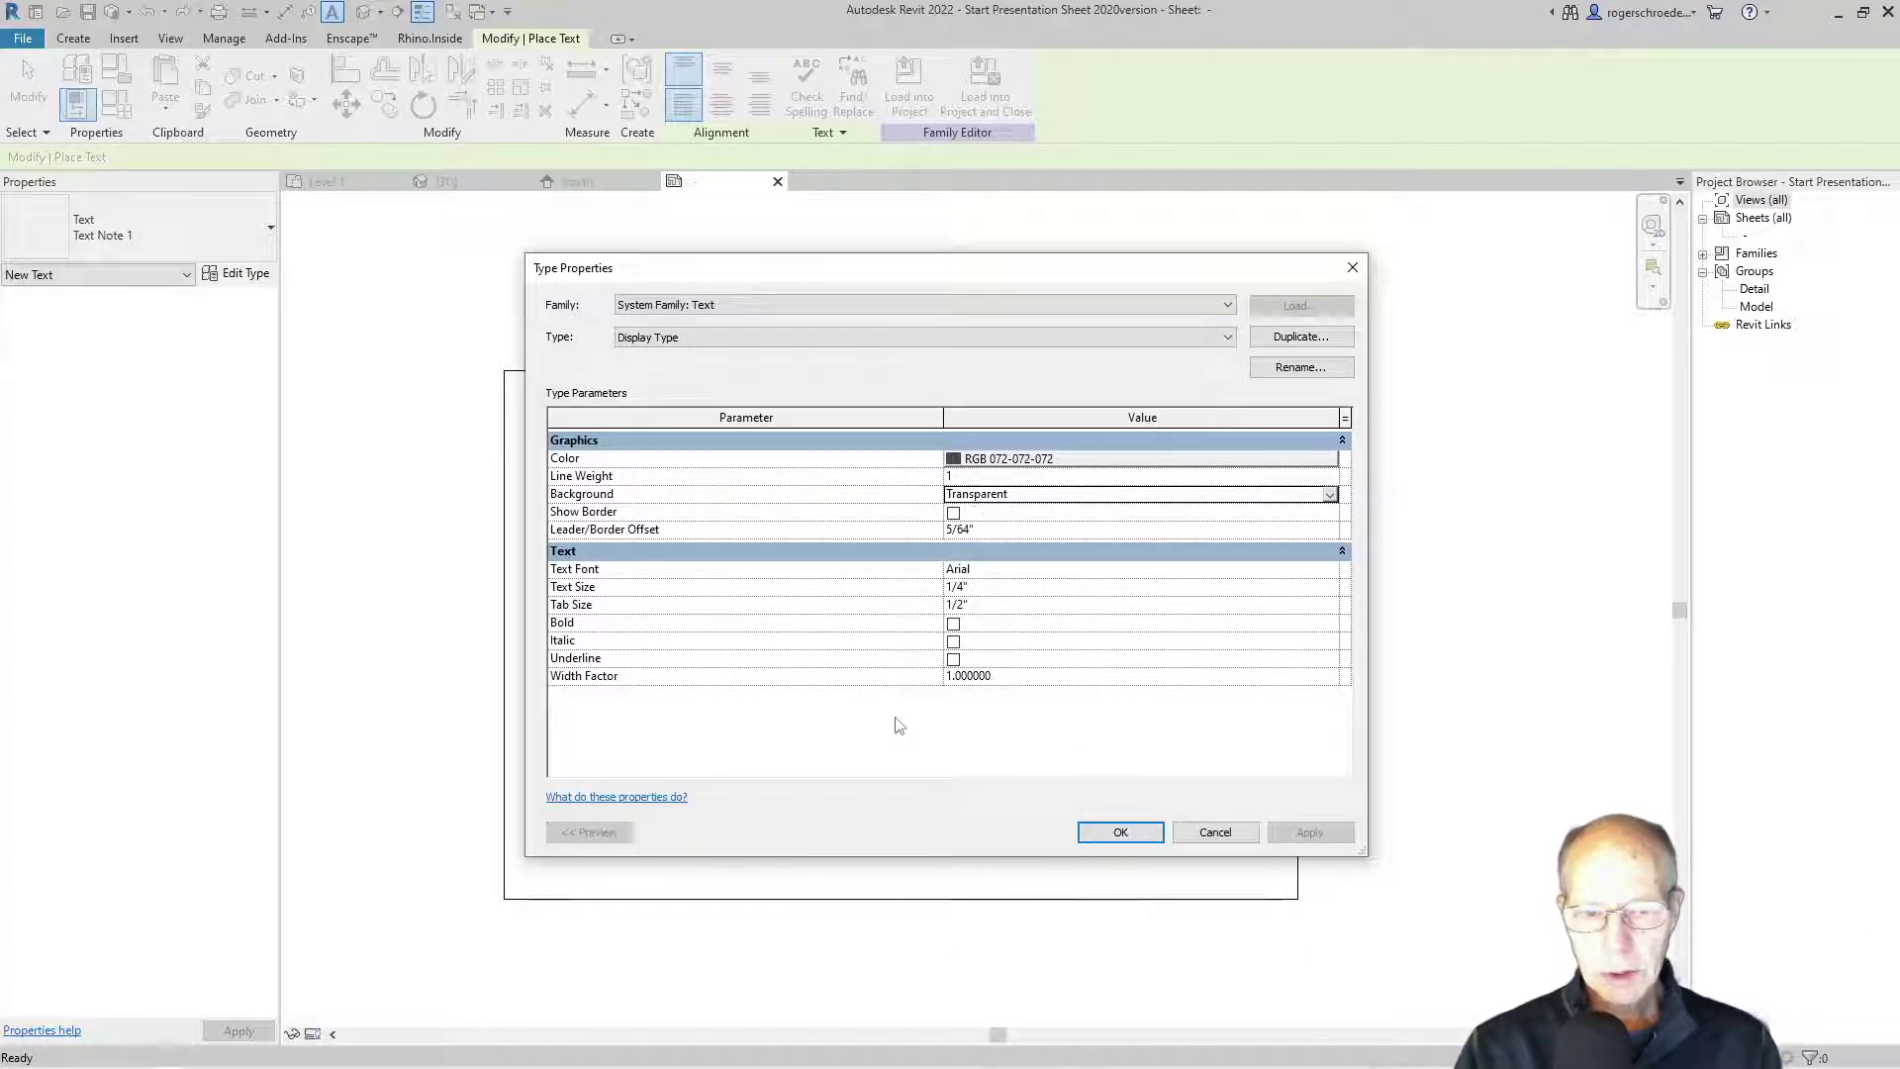
pyautogui.click(954, 587)
pyautogui.doubleClick(959, 587)
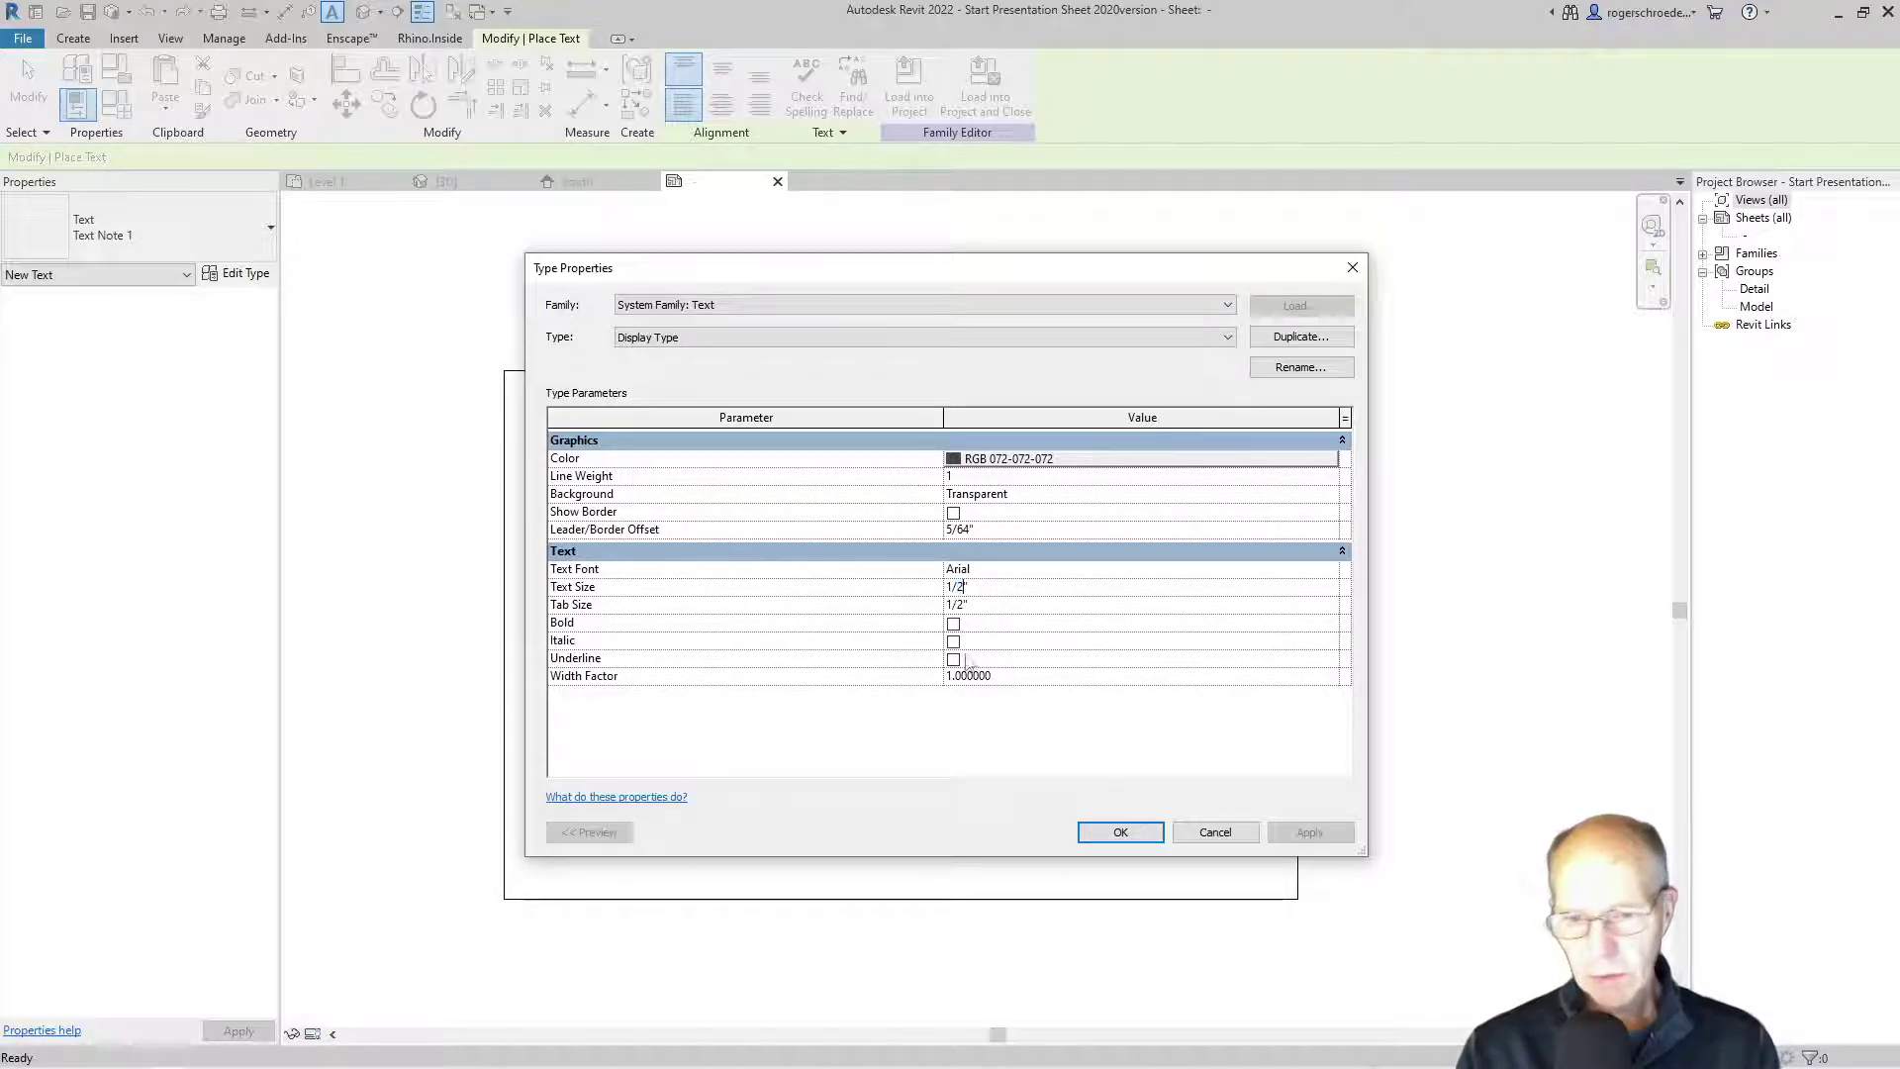
pyautogui.click(1114, 833)
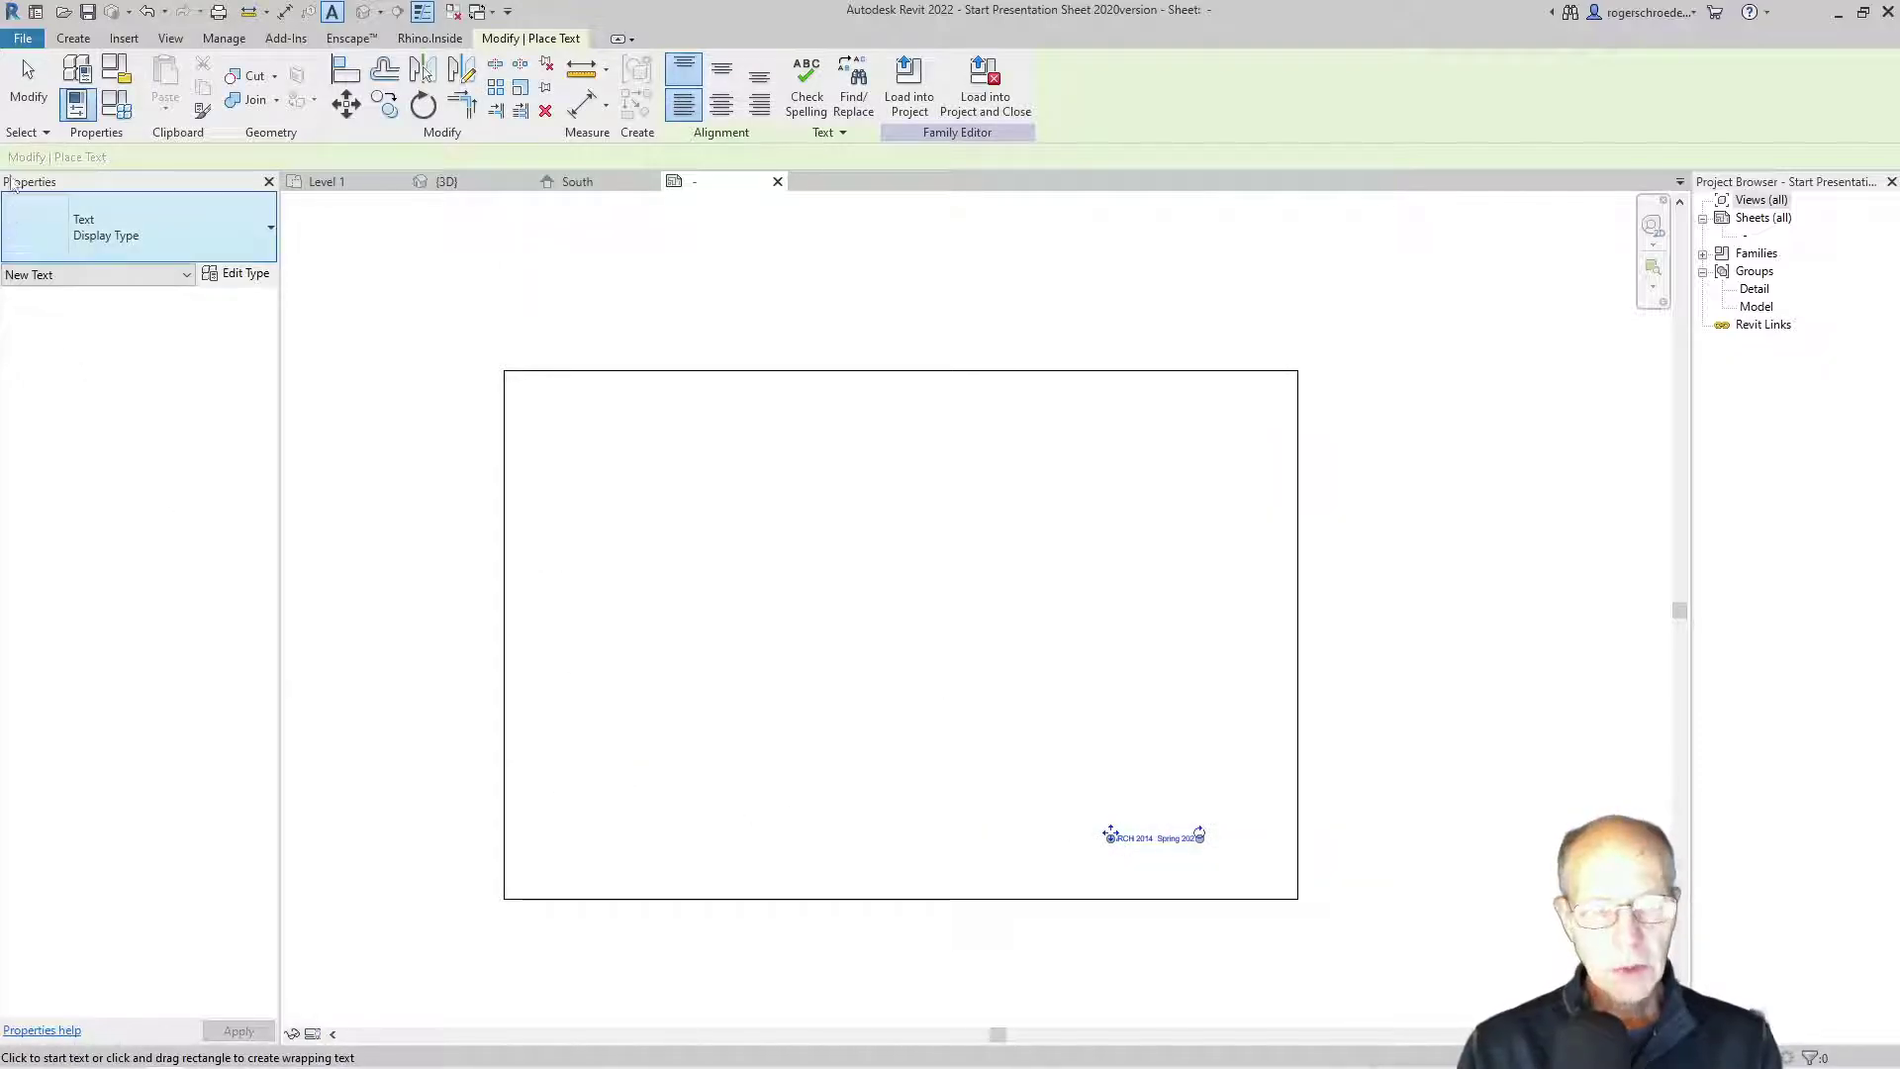
# Step: Assign the Display Type text type to the "ARCH 2014 Spring 2022" note
pyautogui.click(28, 96)
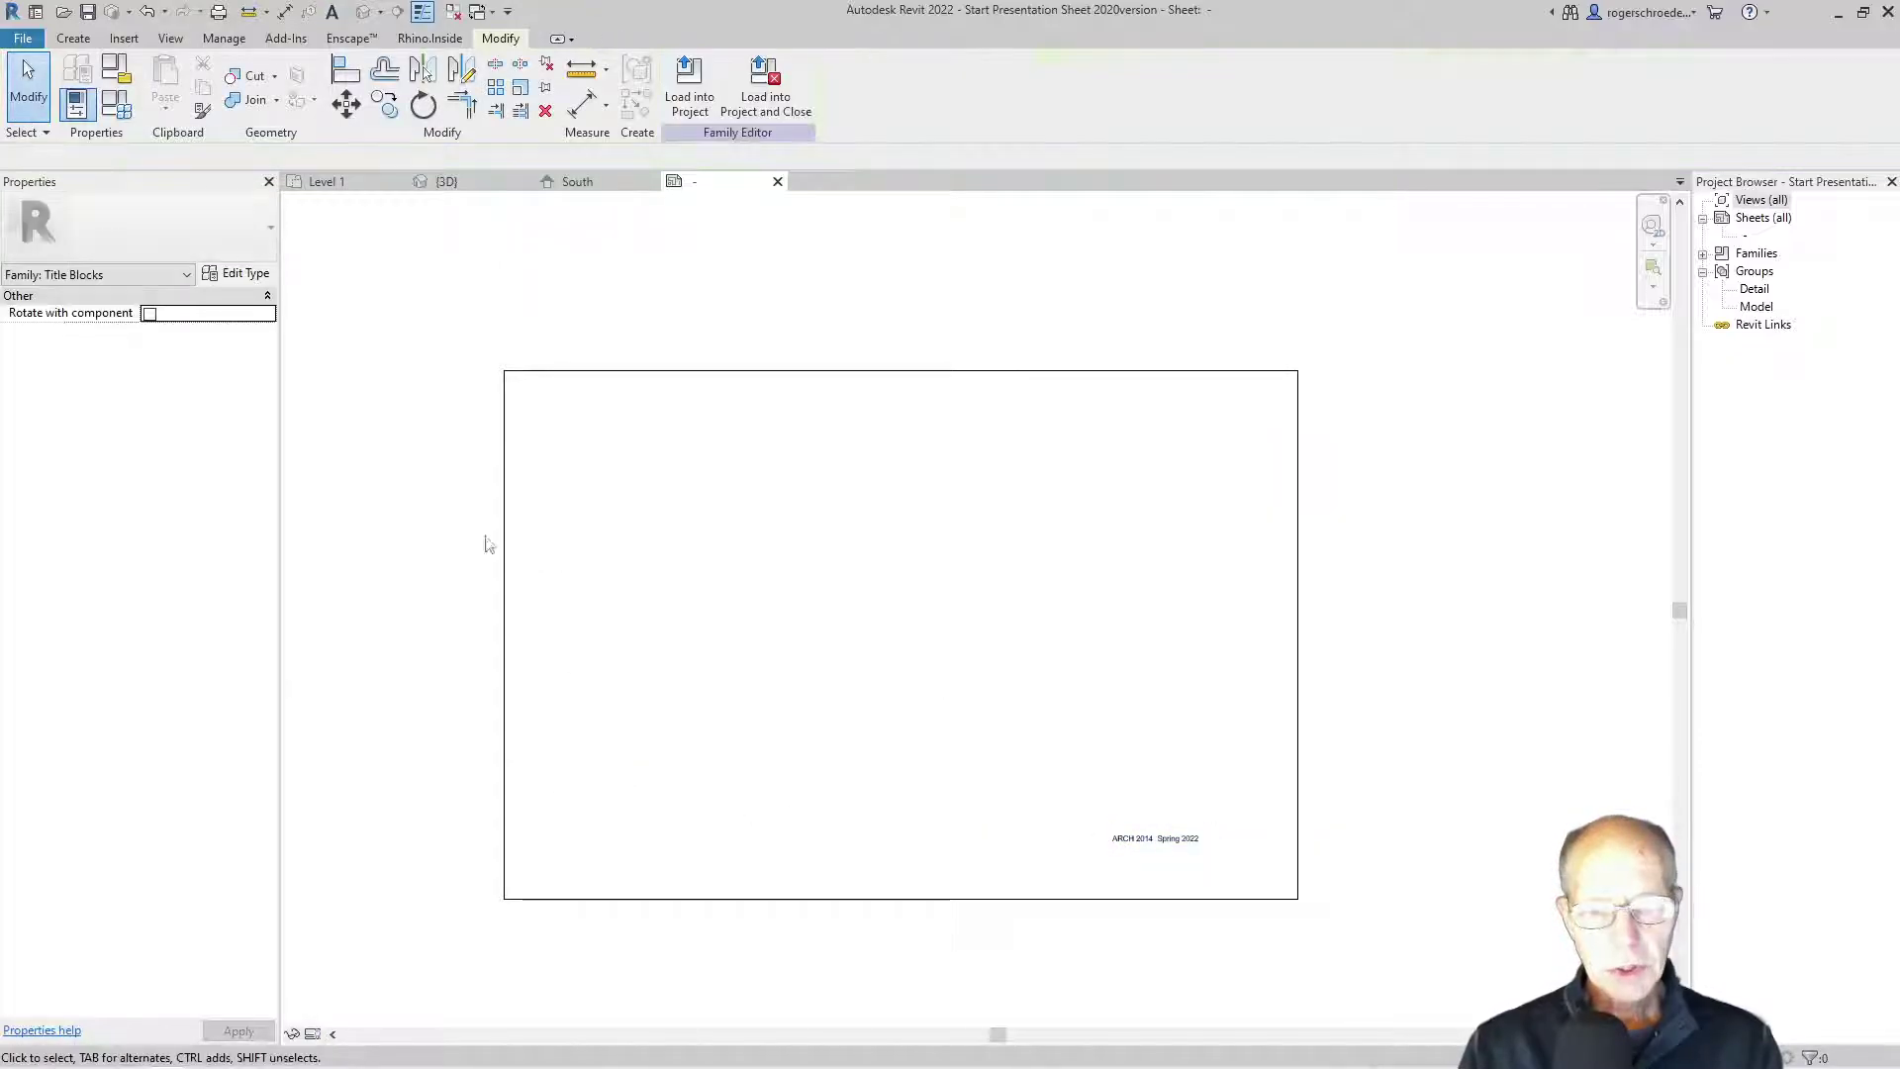
pyautogui.click(1131, 840)
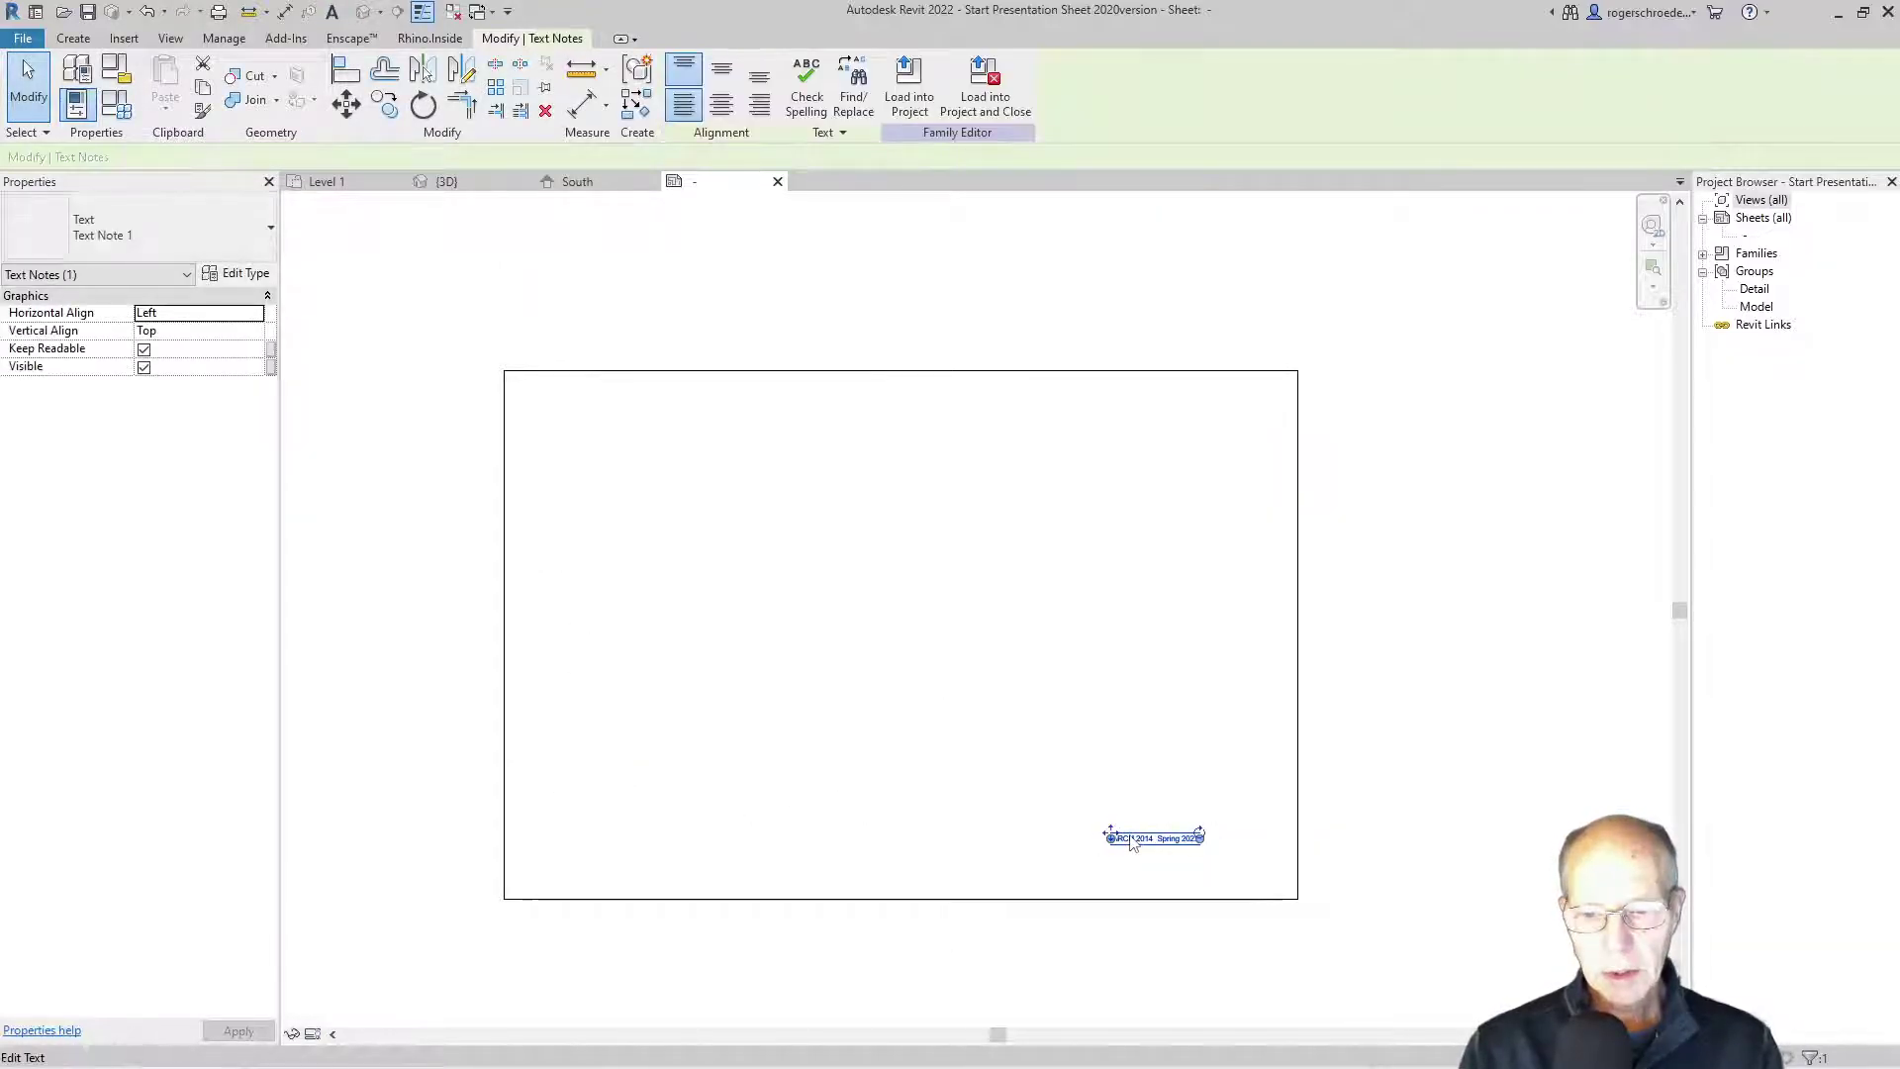
pyautogui.click(160, 225)
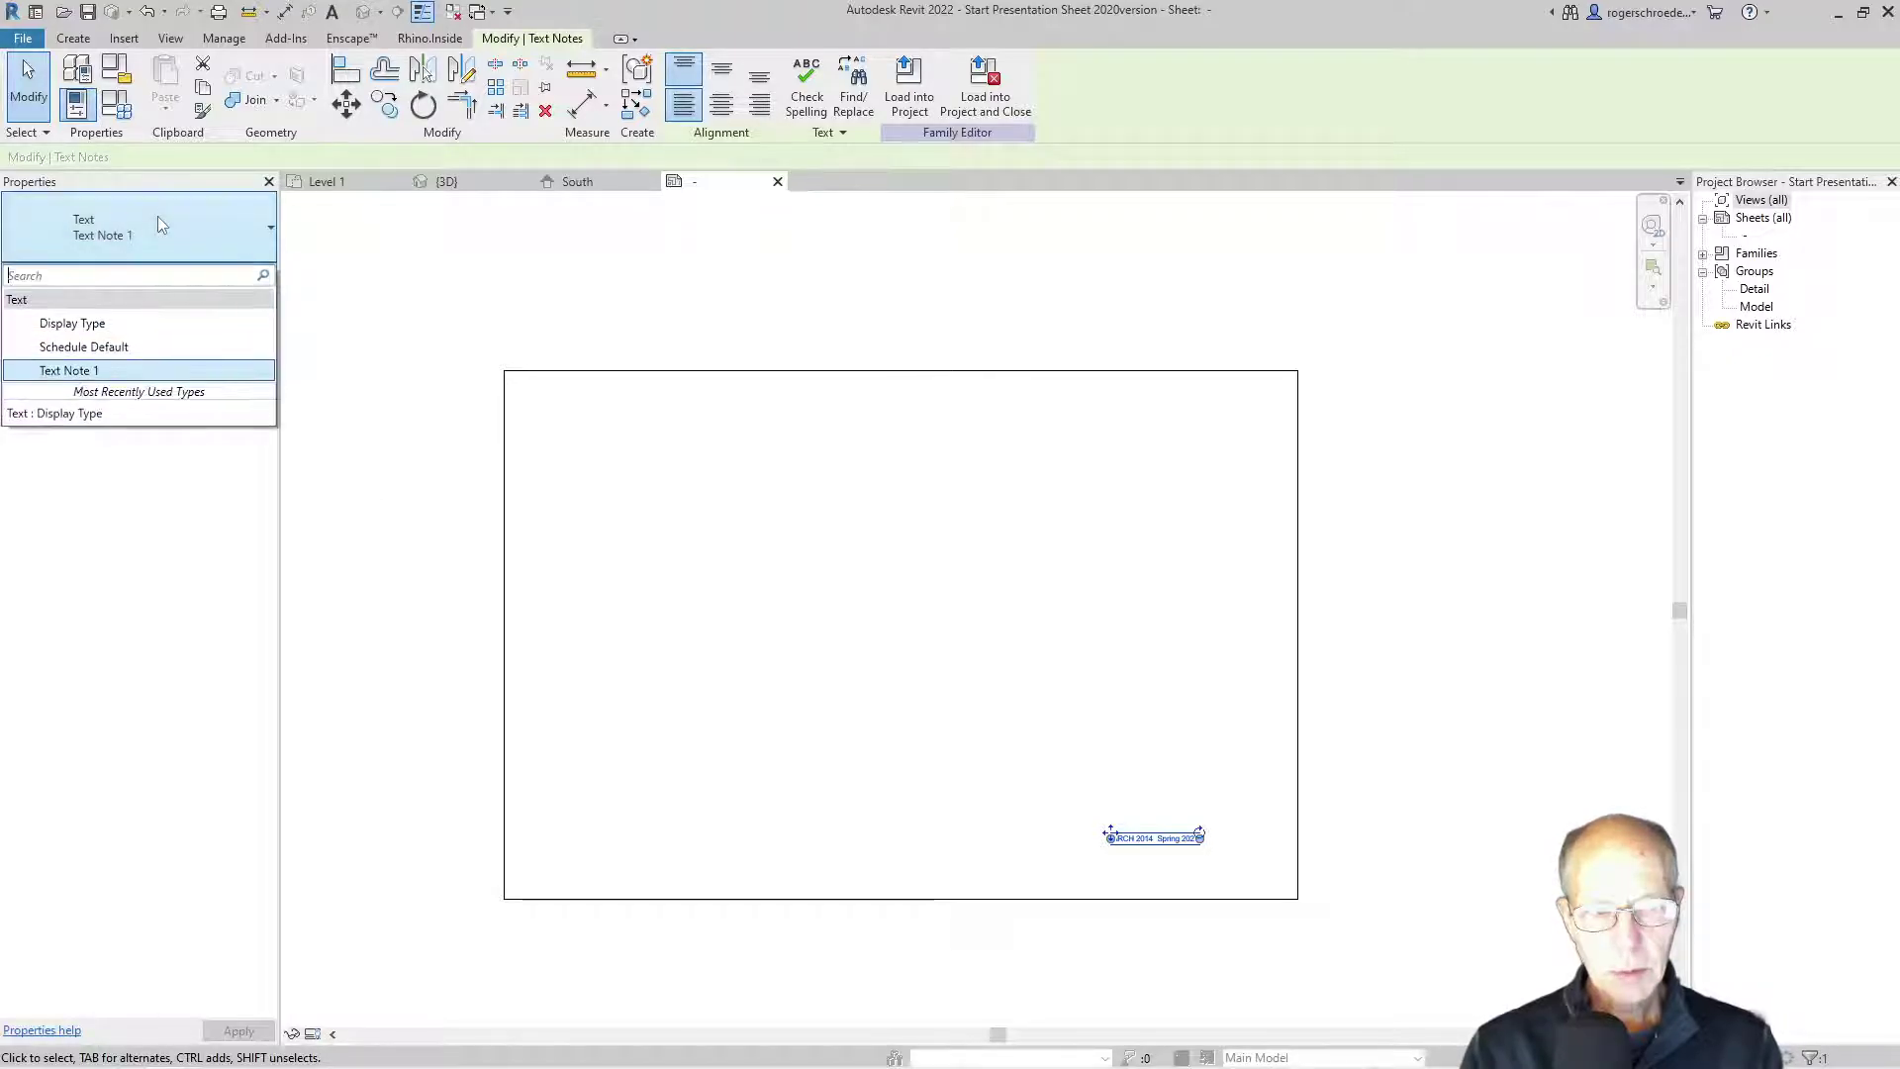
pyautogui.click(120, 417)
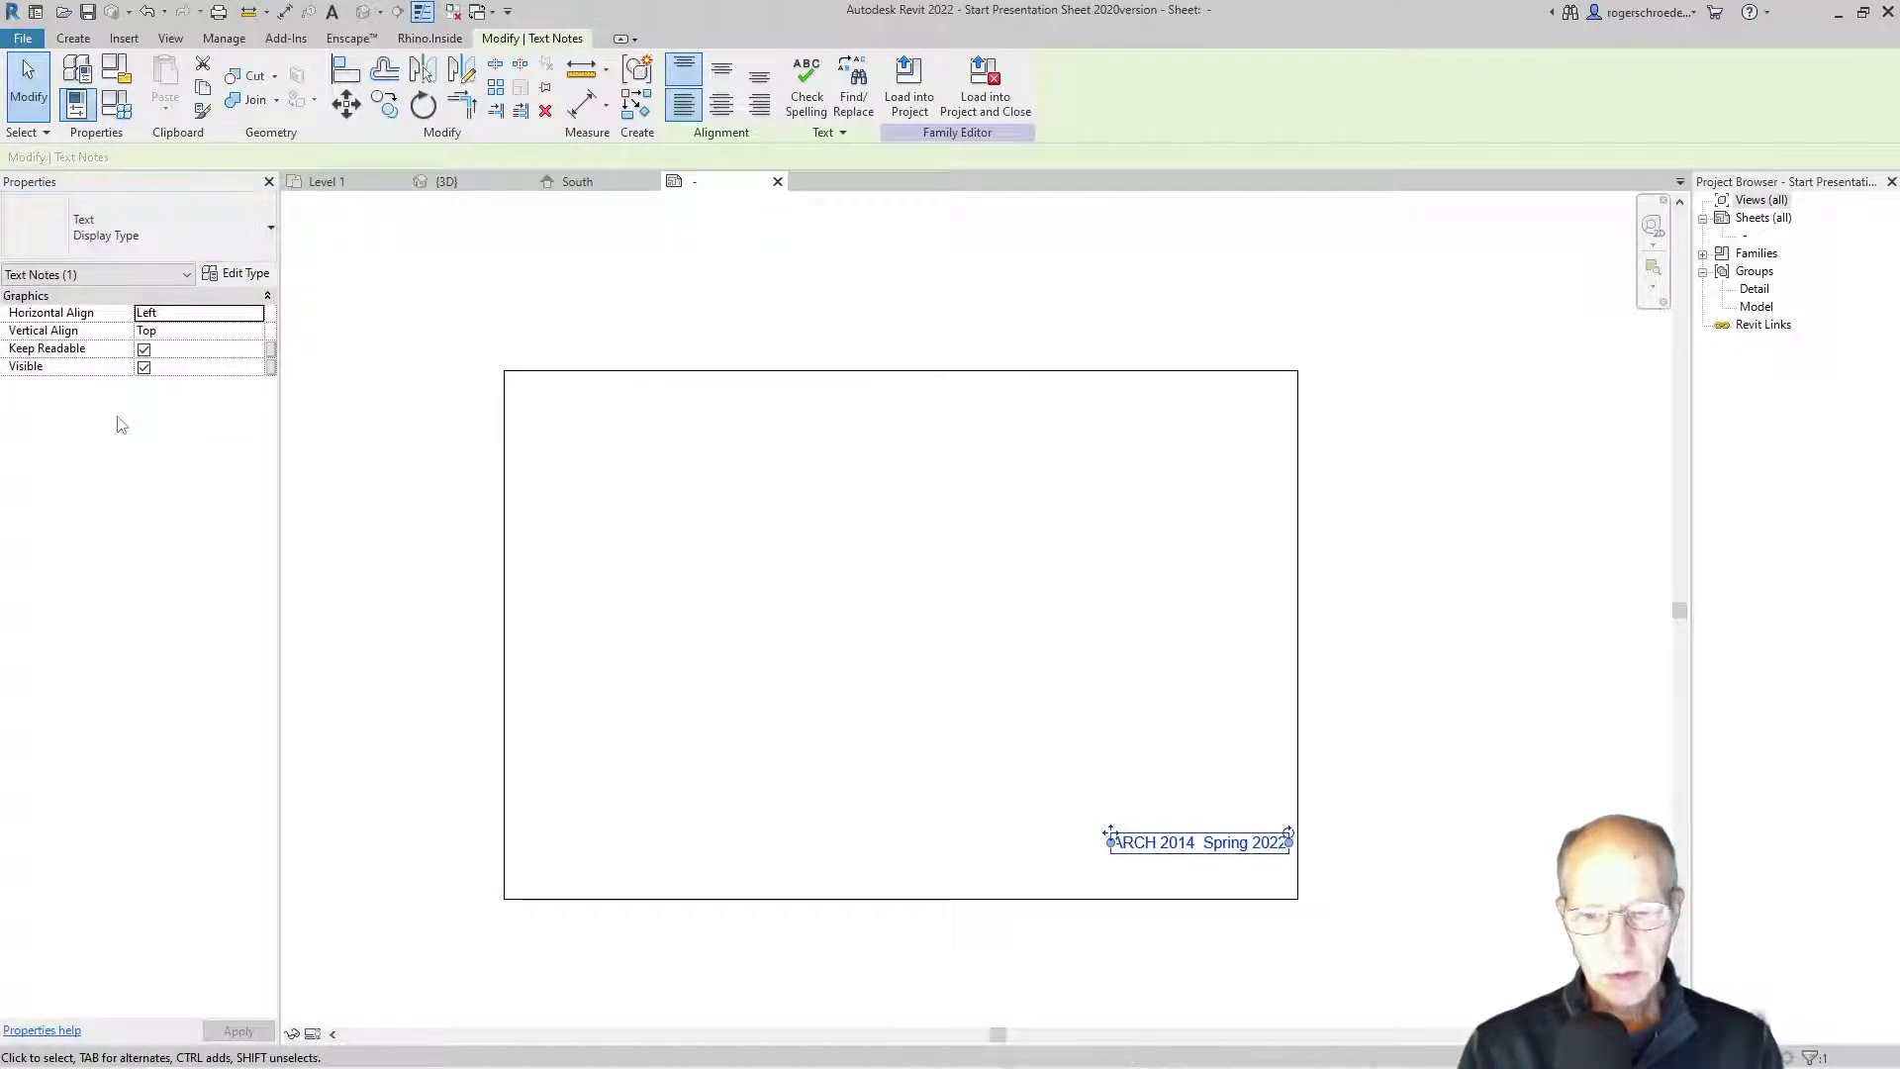
# Step: Move the course text note slightly left and down, clear of the sheet's right border, and deselect it
pyautogui.click(1194, 844)
pyautogui.moveTo(1195, 844); pyautogui.dragTo(1078, 846)
pyautogui.click(1136, 817)
pyautogui.click(1148, 845)
pyautogui.click(1102, 814)
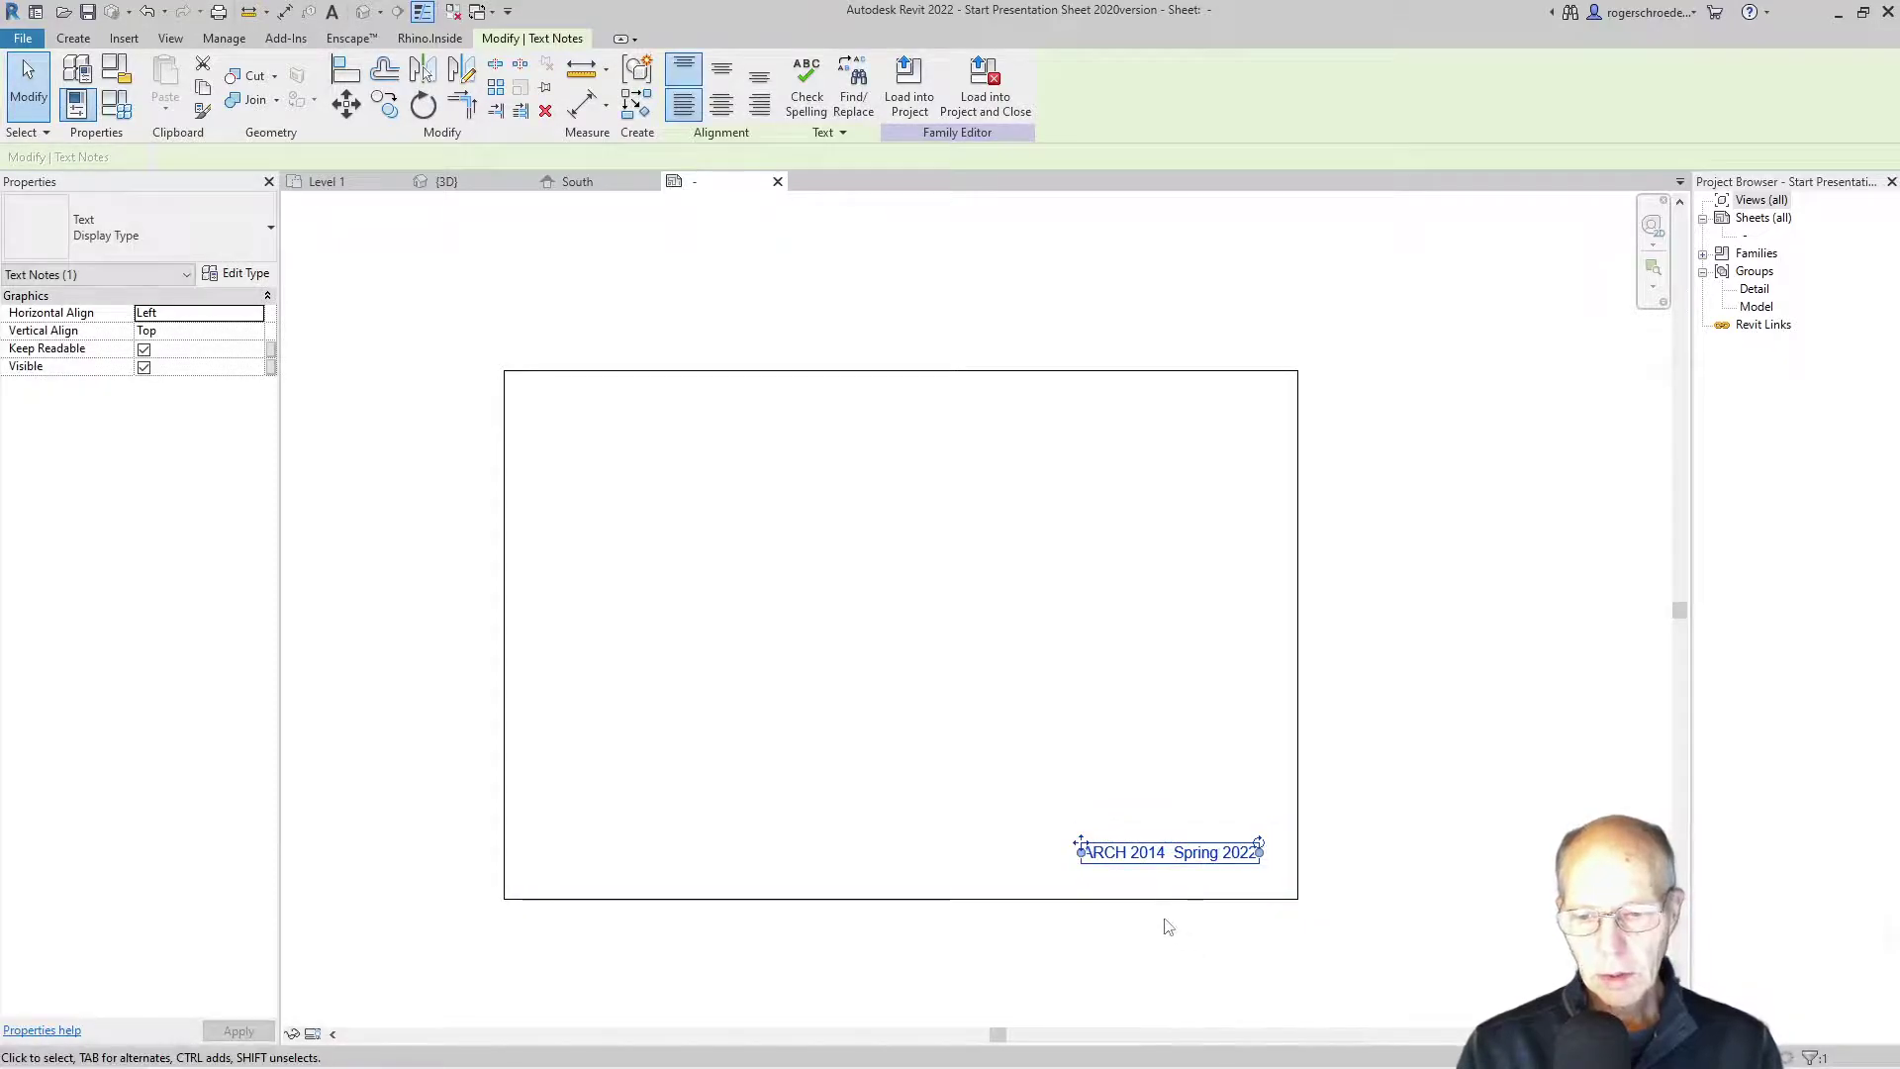
pyautogui.scroll(4, 1169, 926)
pyautogui.click(1046, 932)
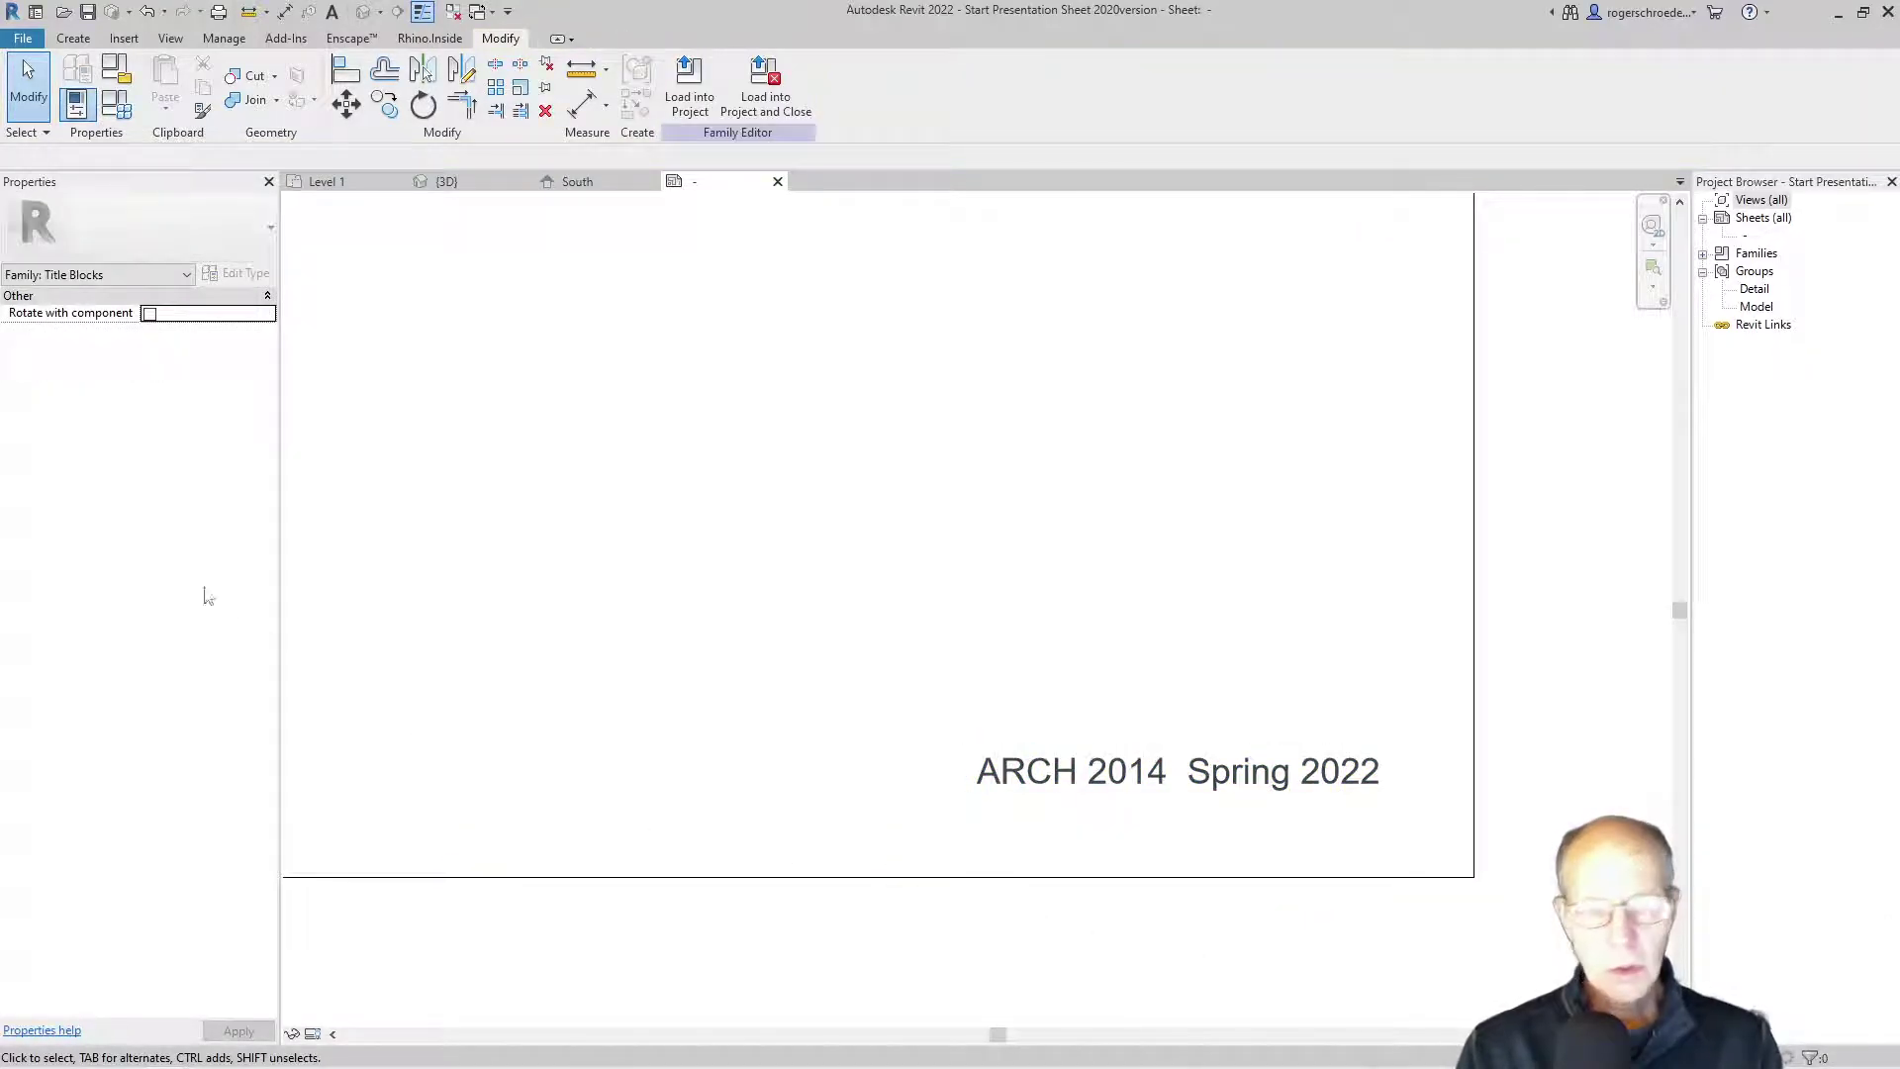
# Step: Place a text note reading "Student Name" below the course text, just above the bottom border, and end text placement
pyautogui.click(81, 42)
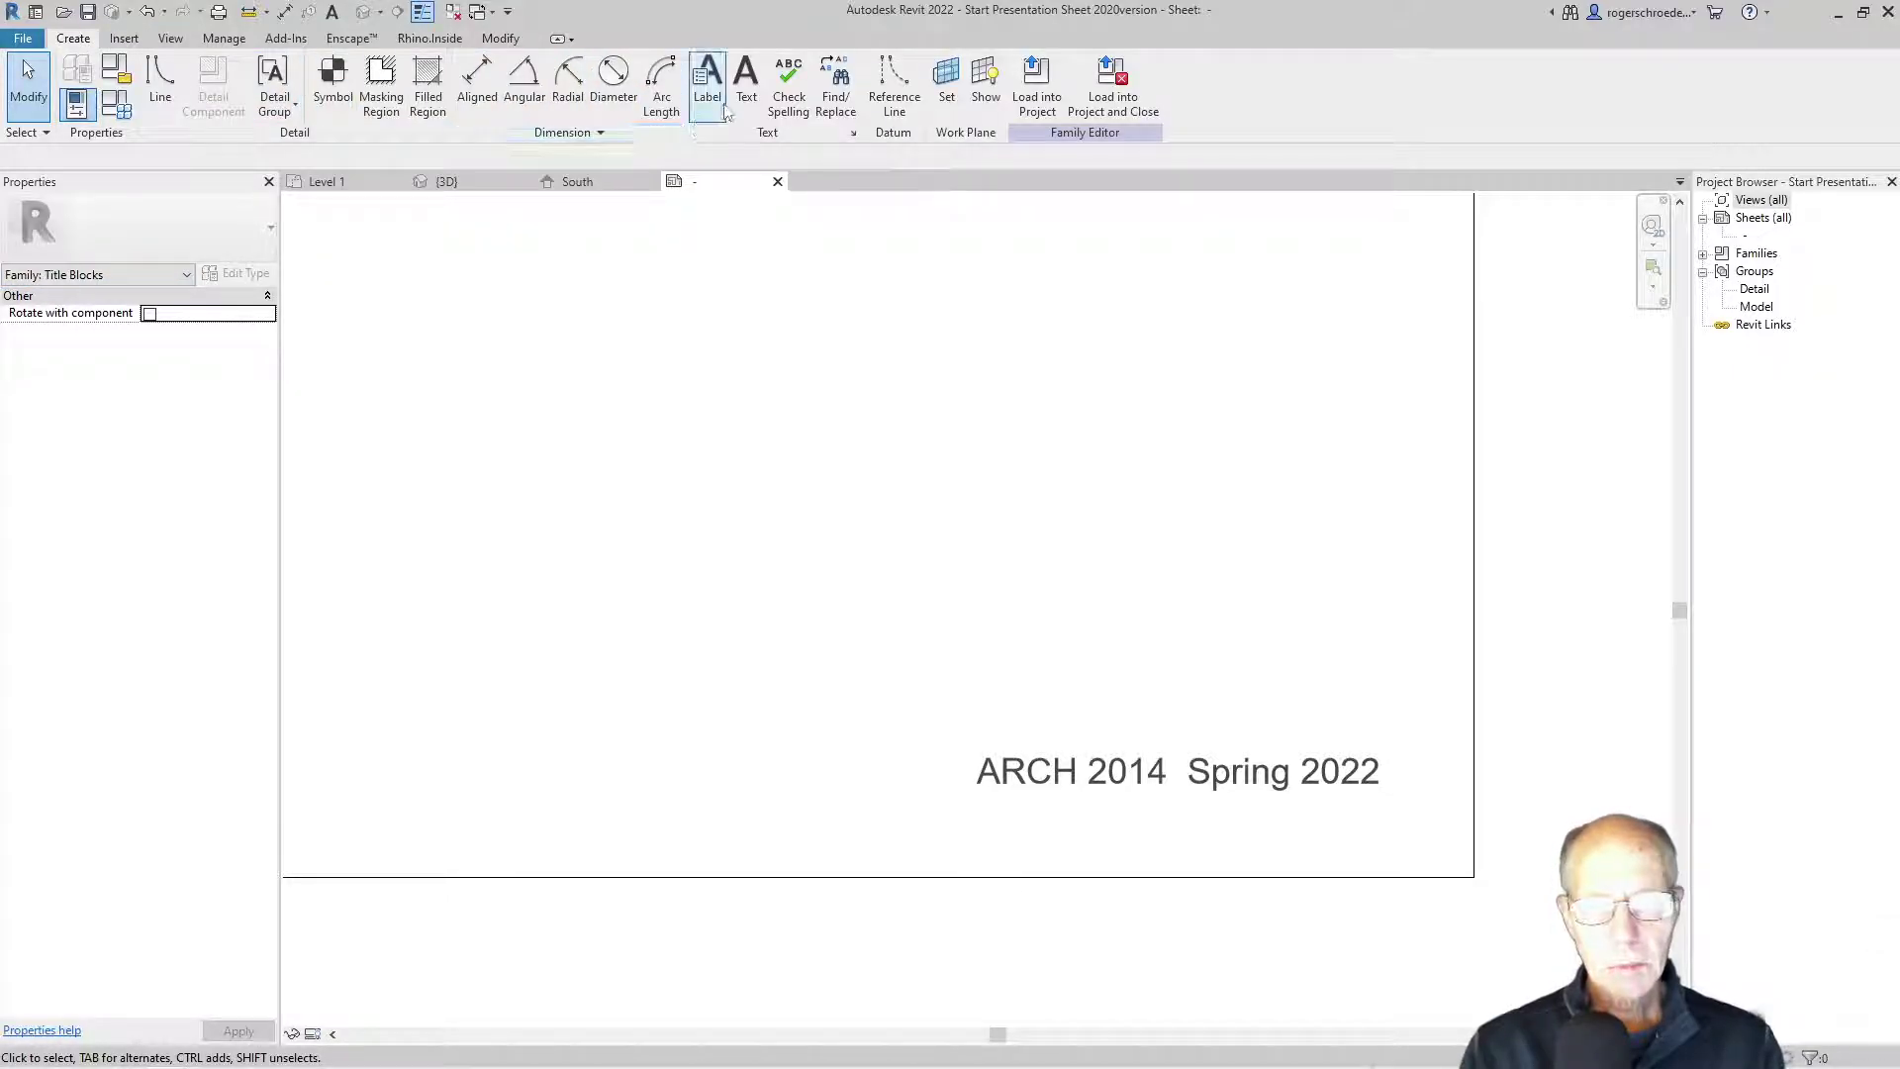
pyautogui.click(747, 99)
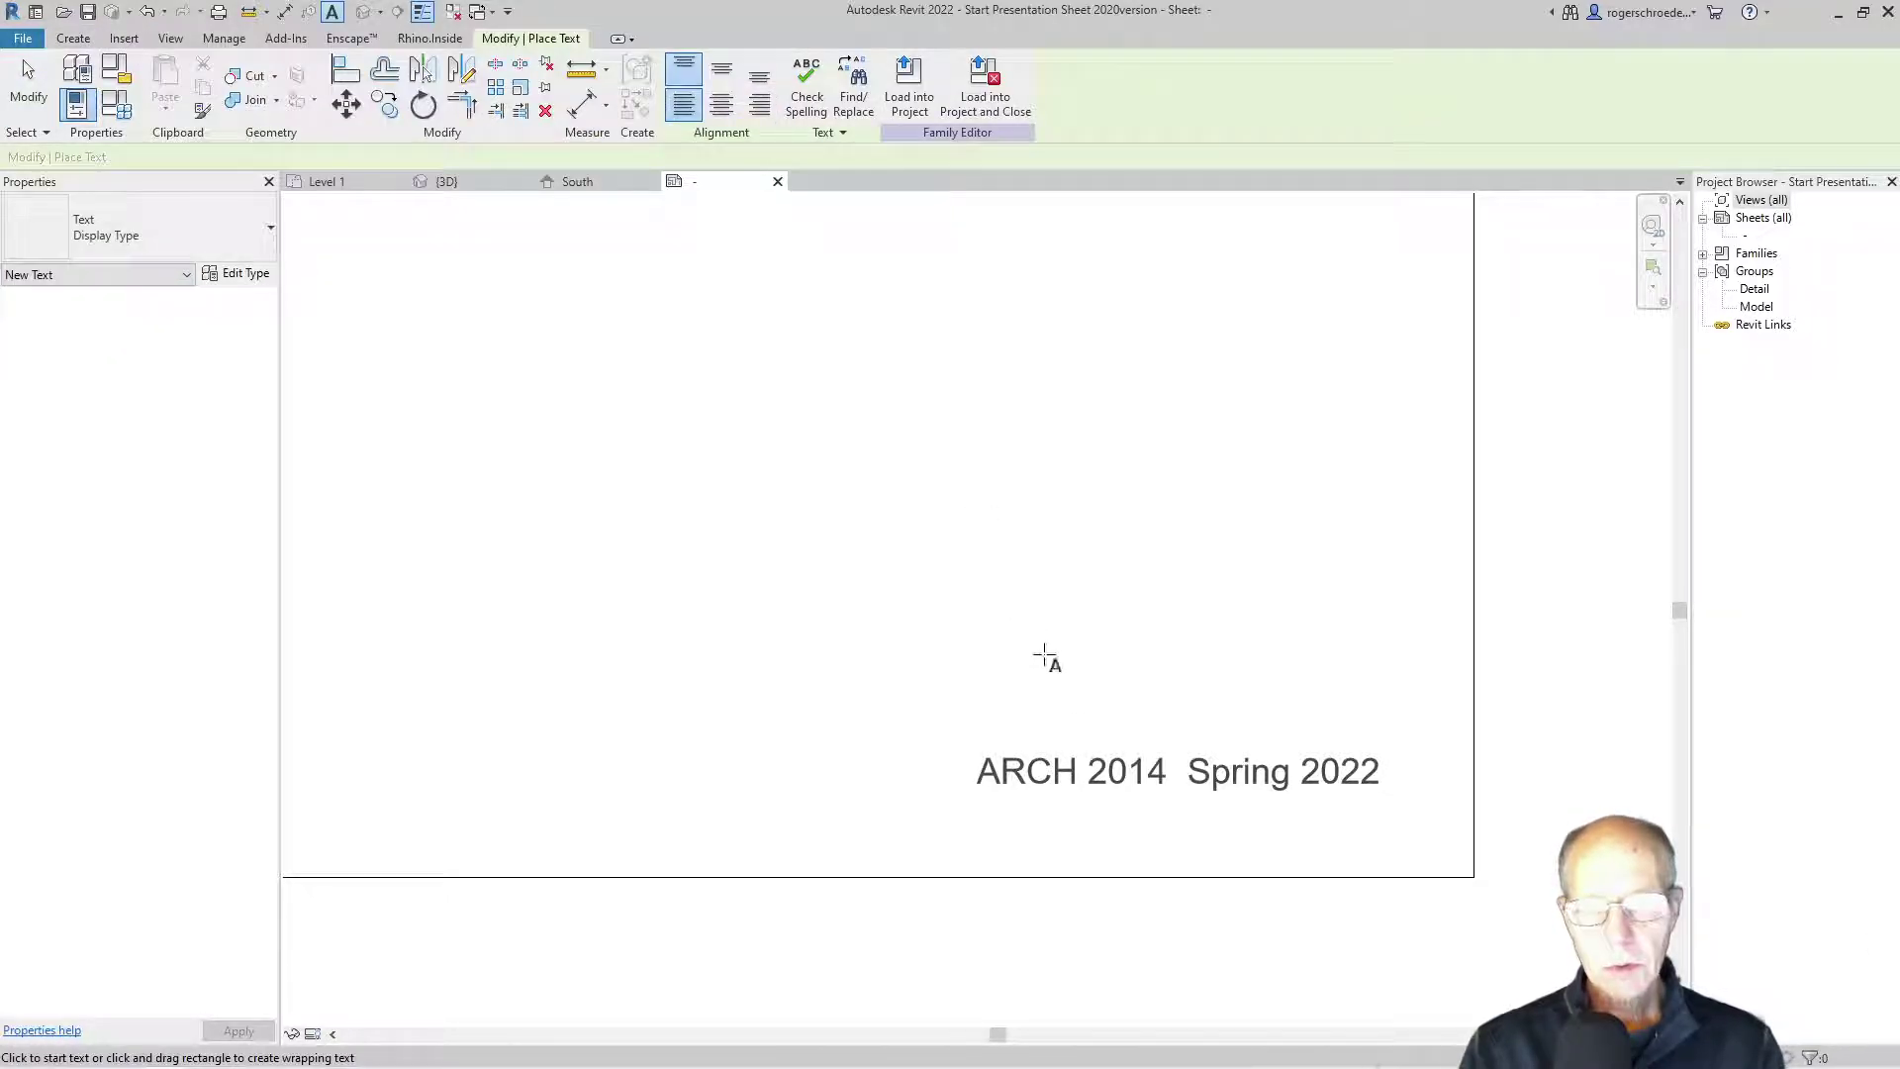
pyautogui.click(1160, 829)
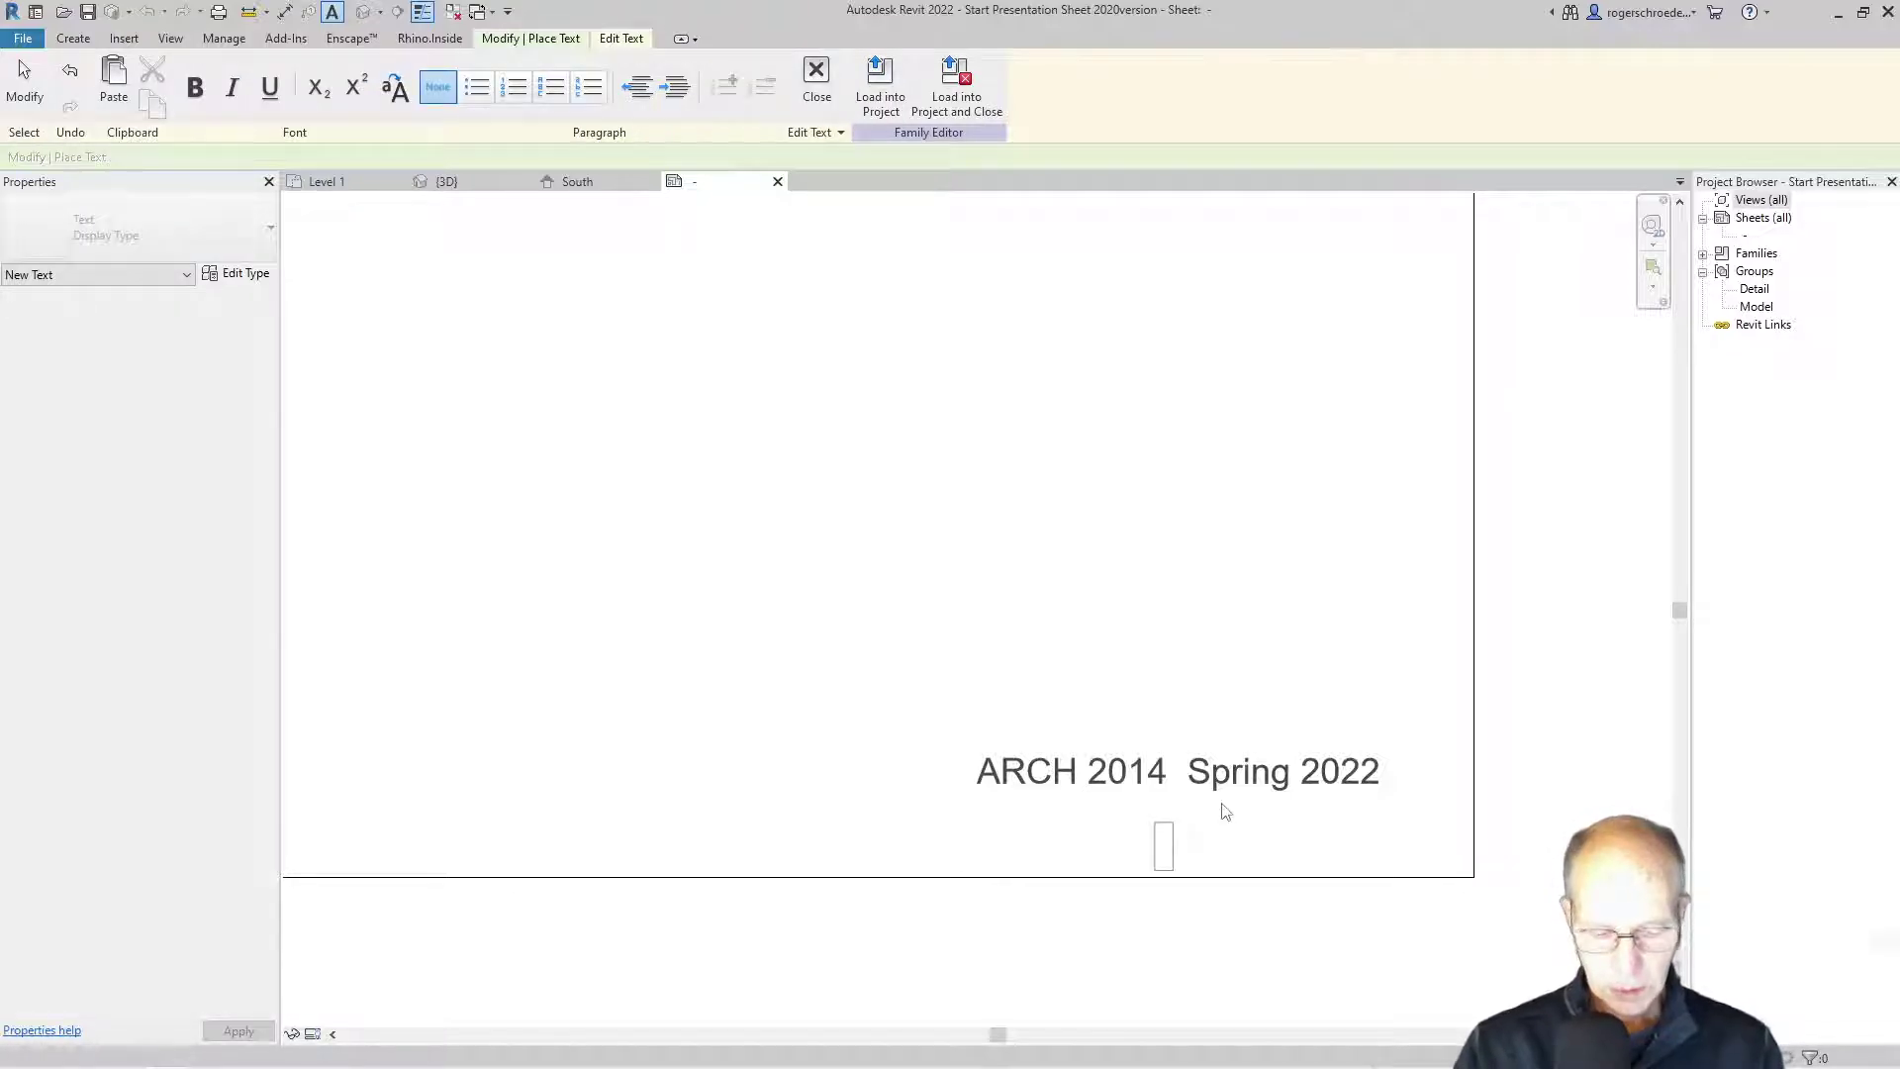
pyautogui.write('St')
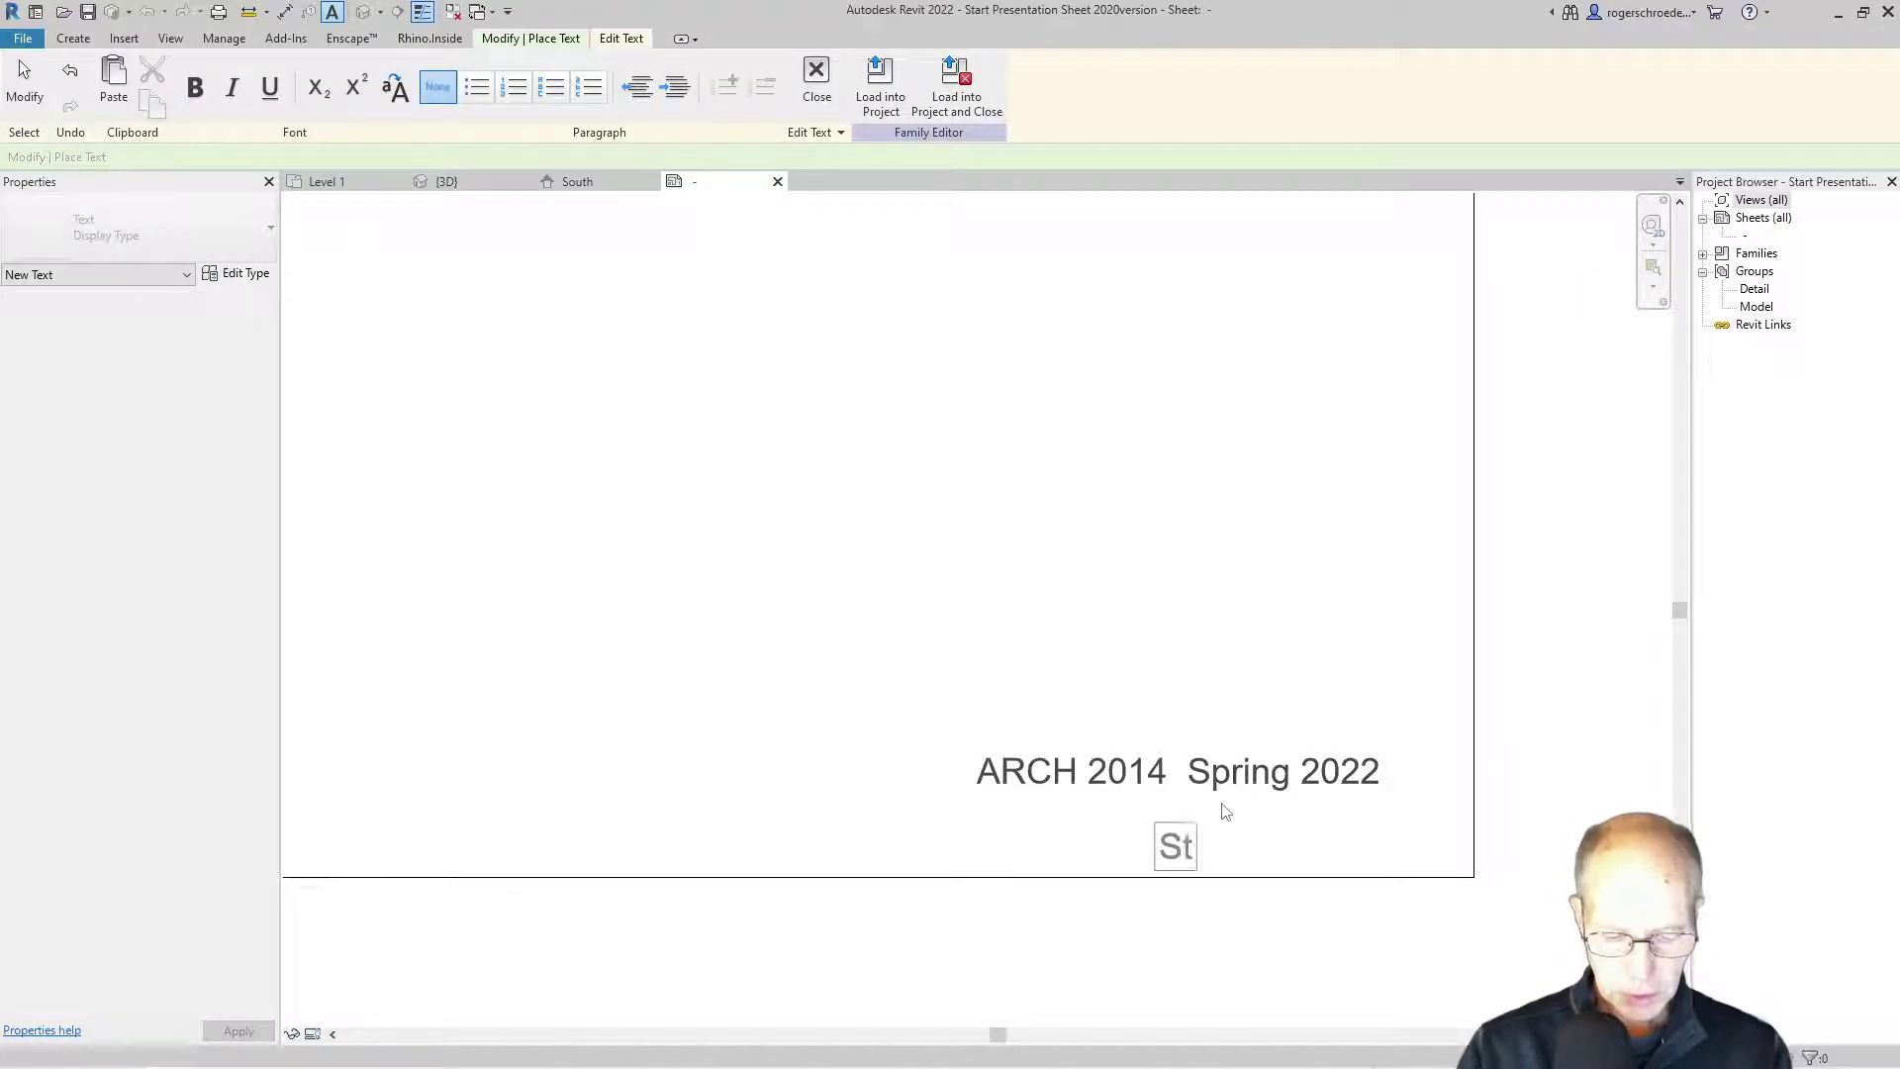
pyautogui.write('udent N')
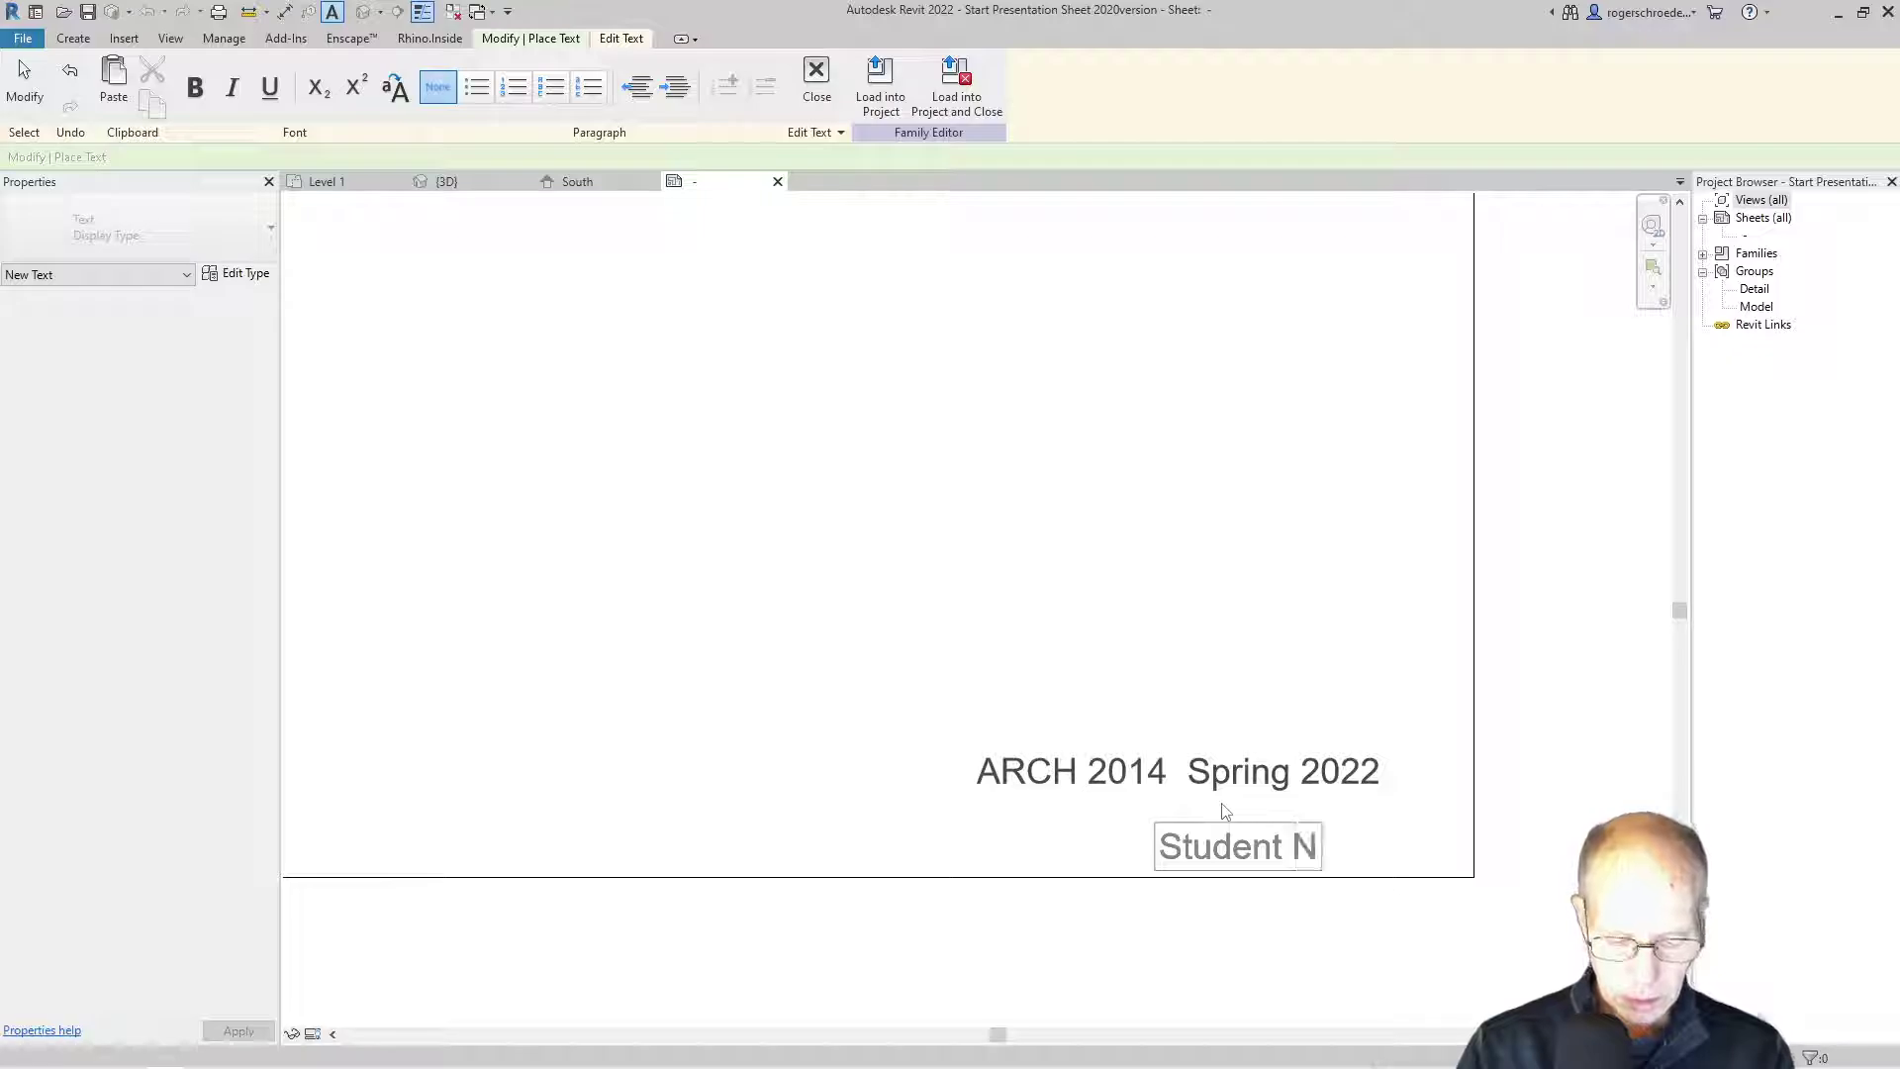
pyautogui.write('ame')
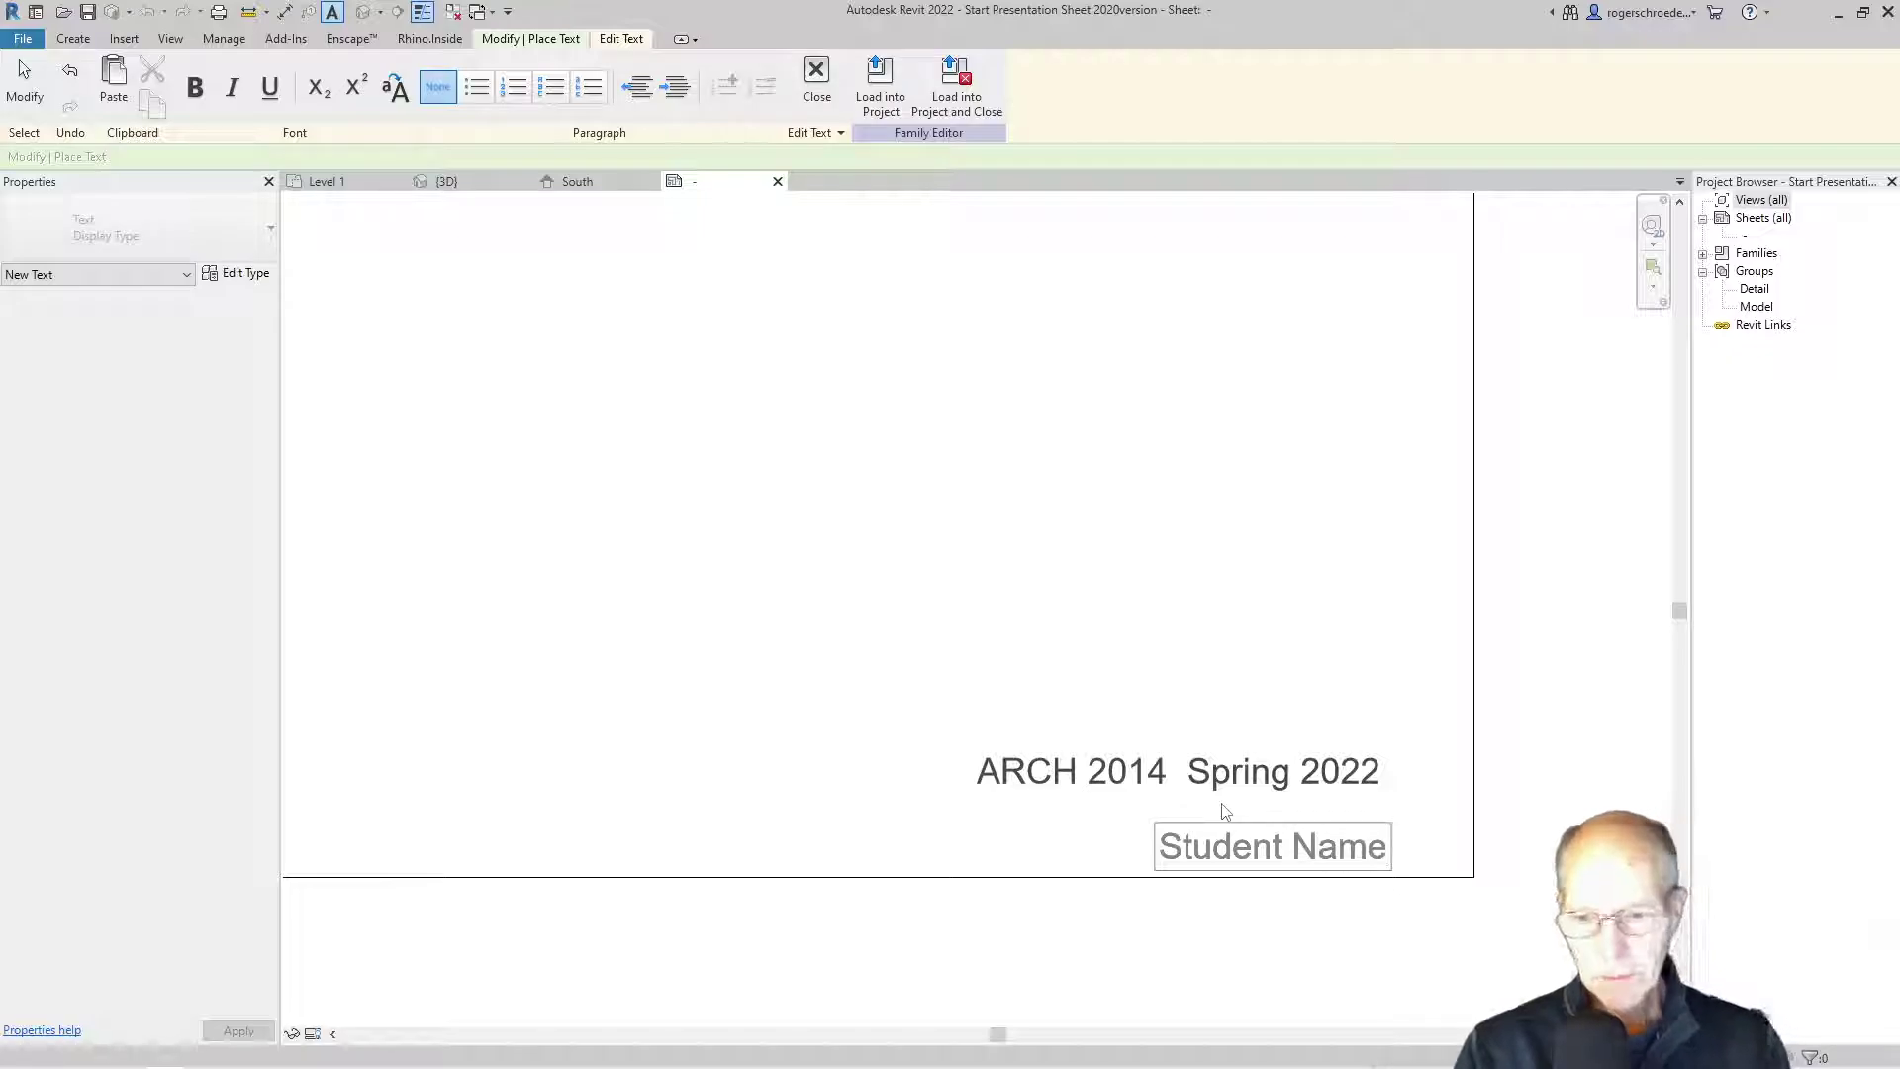
pyautogui.click(859, 769)
pyautogui.click(811, 713)
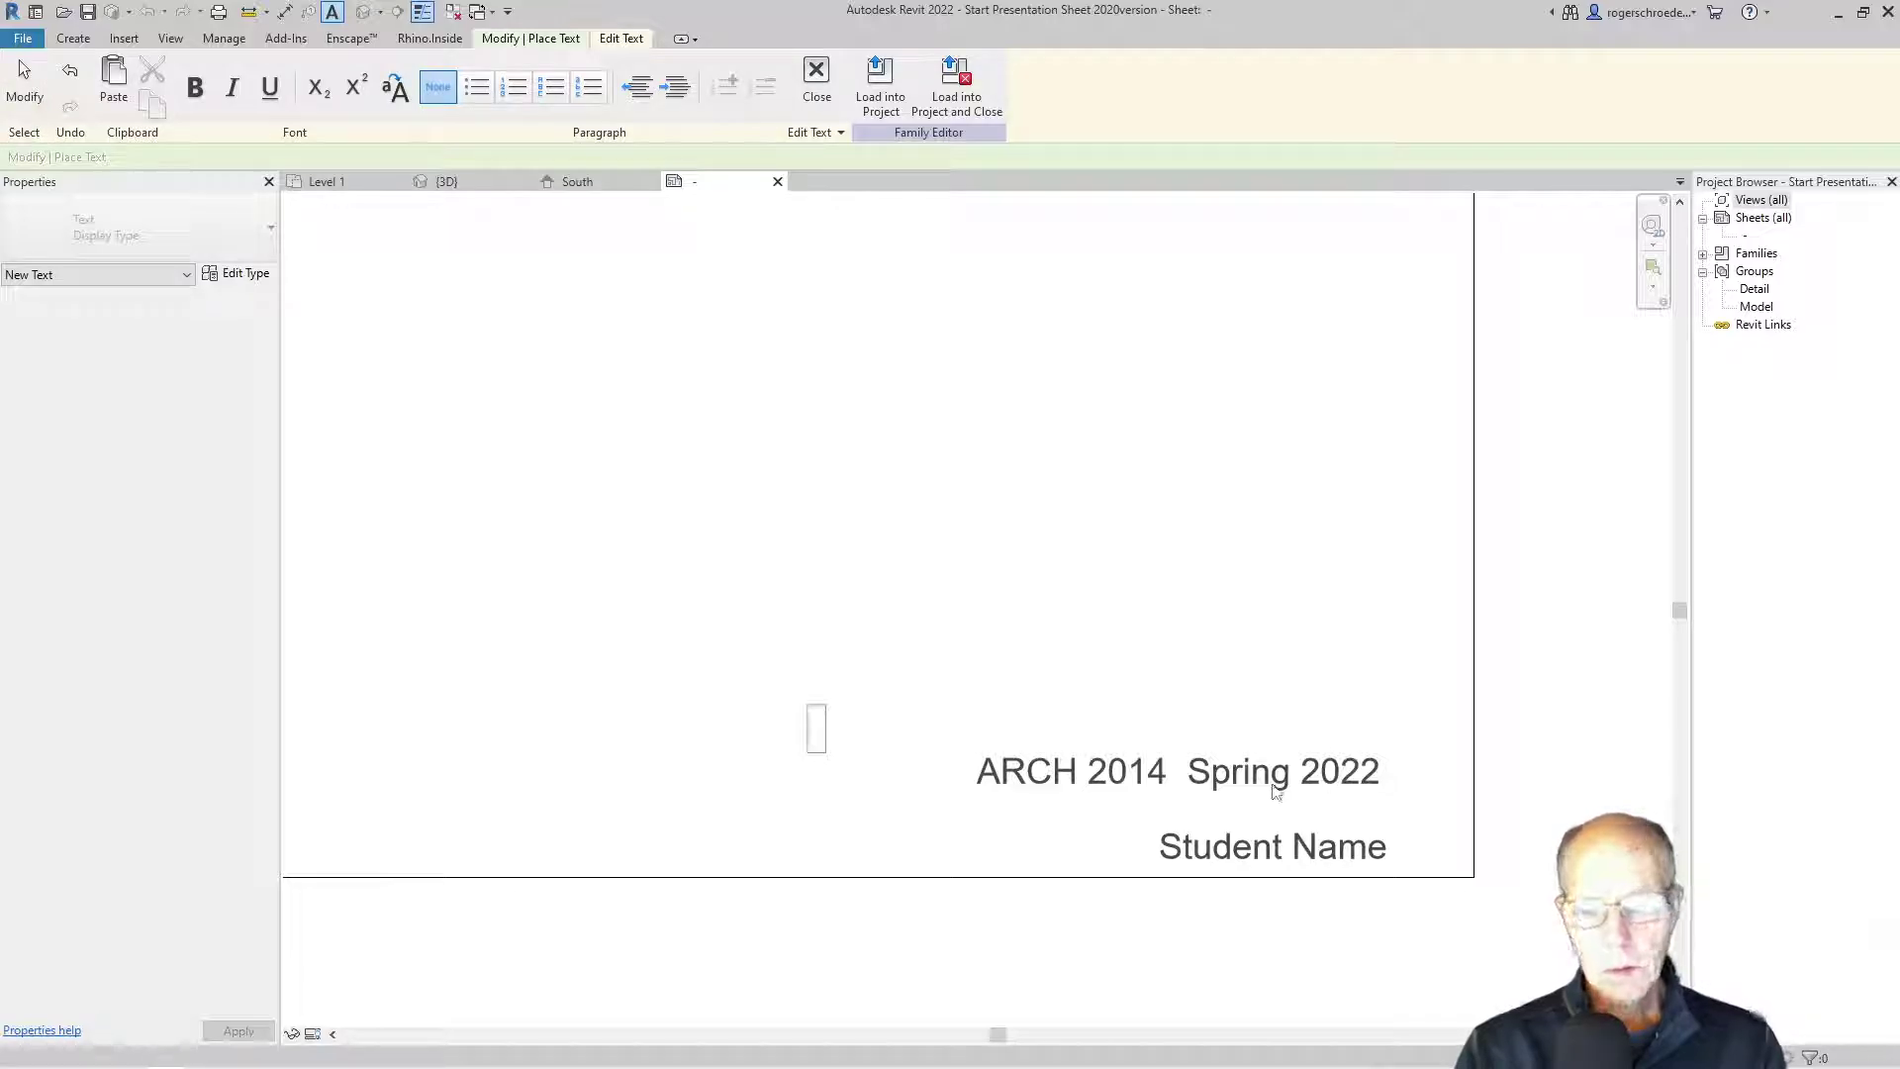
pyautogui.click(1159, 841)
pyautogui.click(1148, 836)
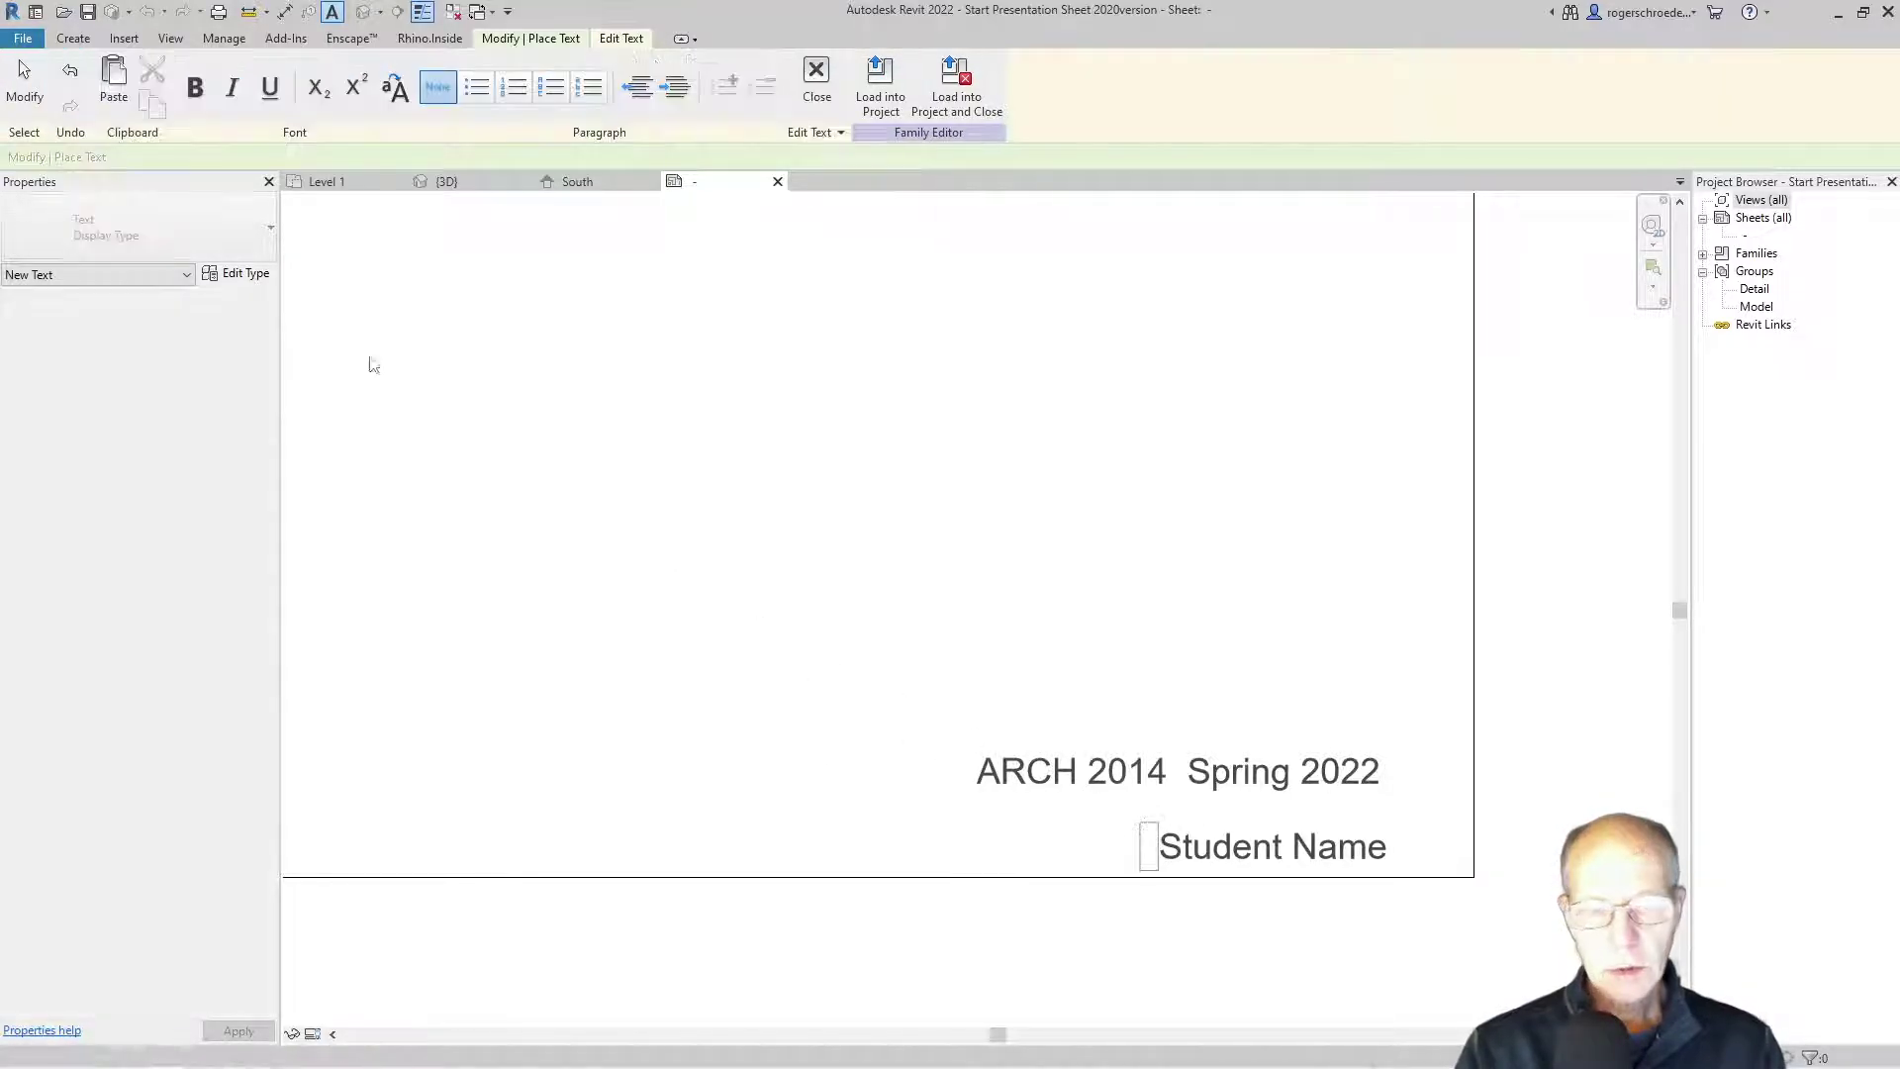
pyautogui.click(28, 84)
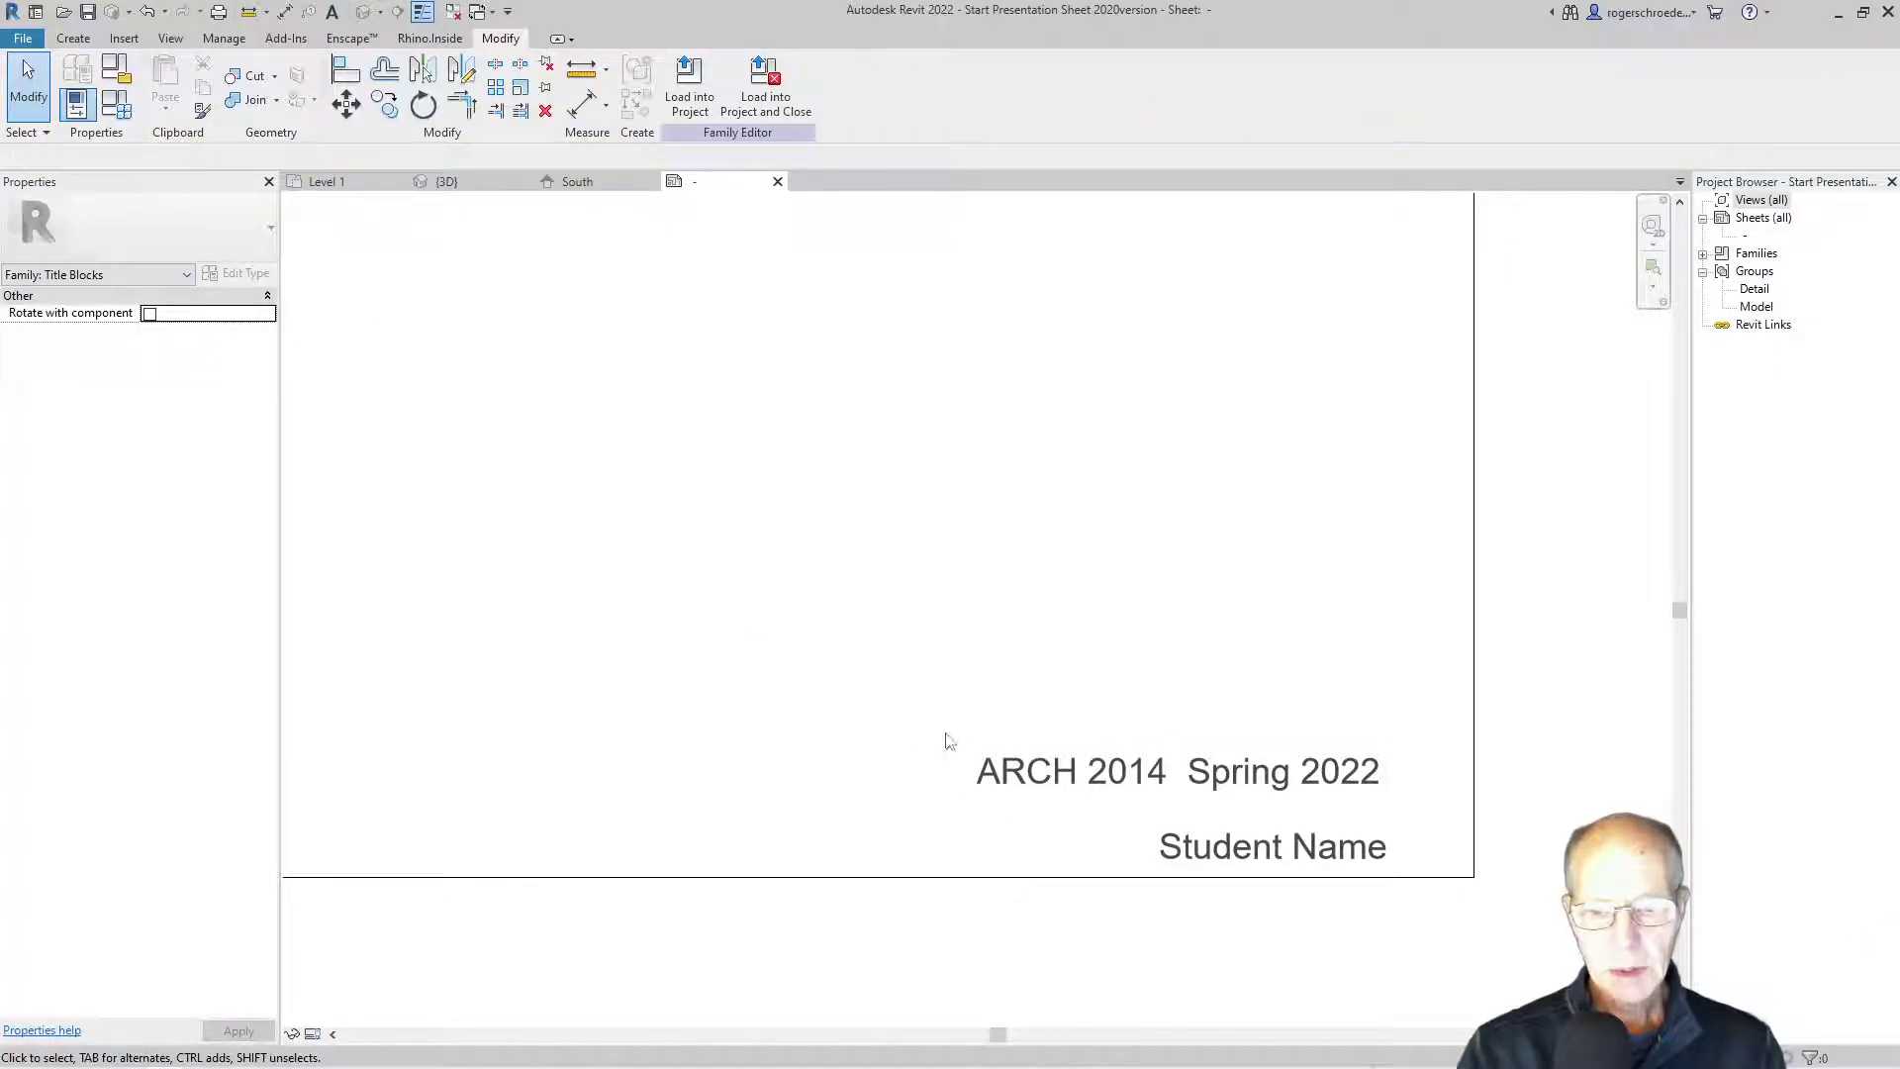
# Step: Duplicate the "Student Name" note's text type under the name Small Type
pyautogui.click(1191, 846)
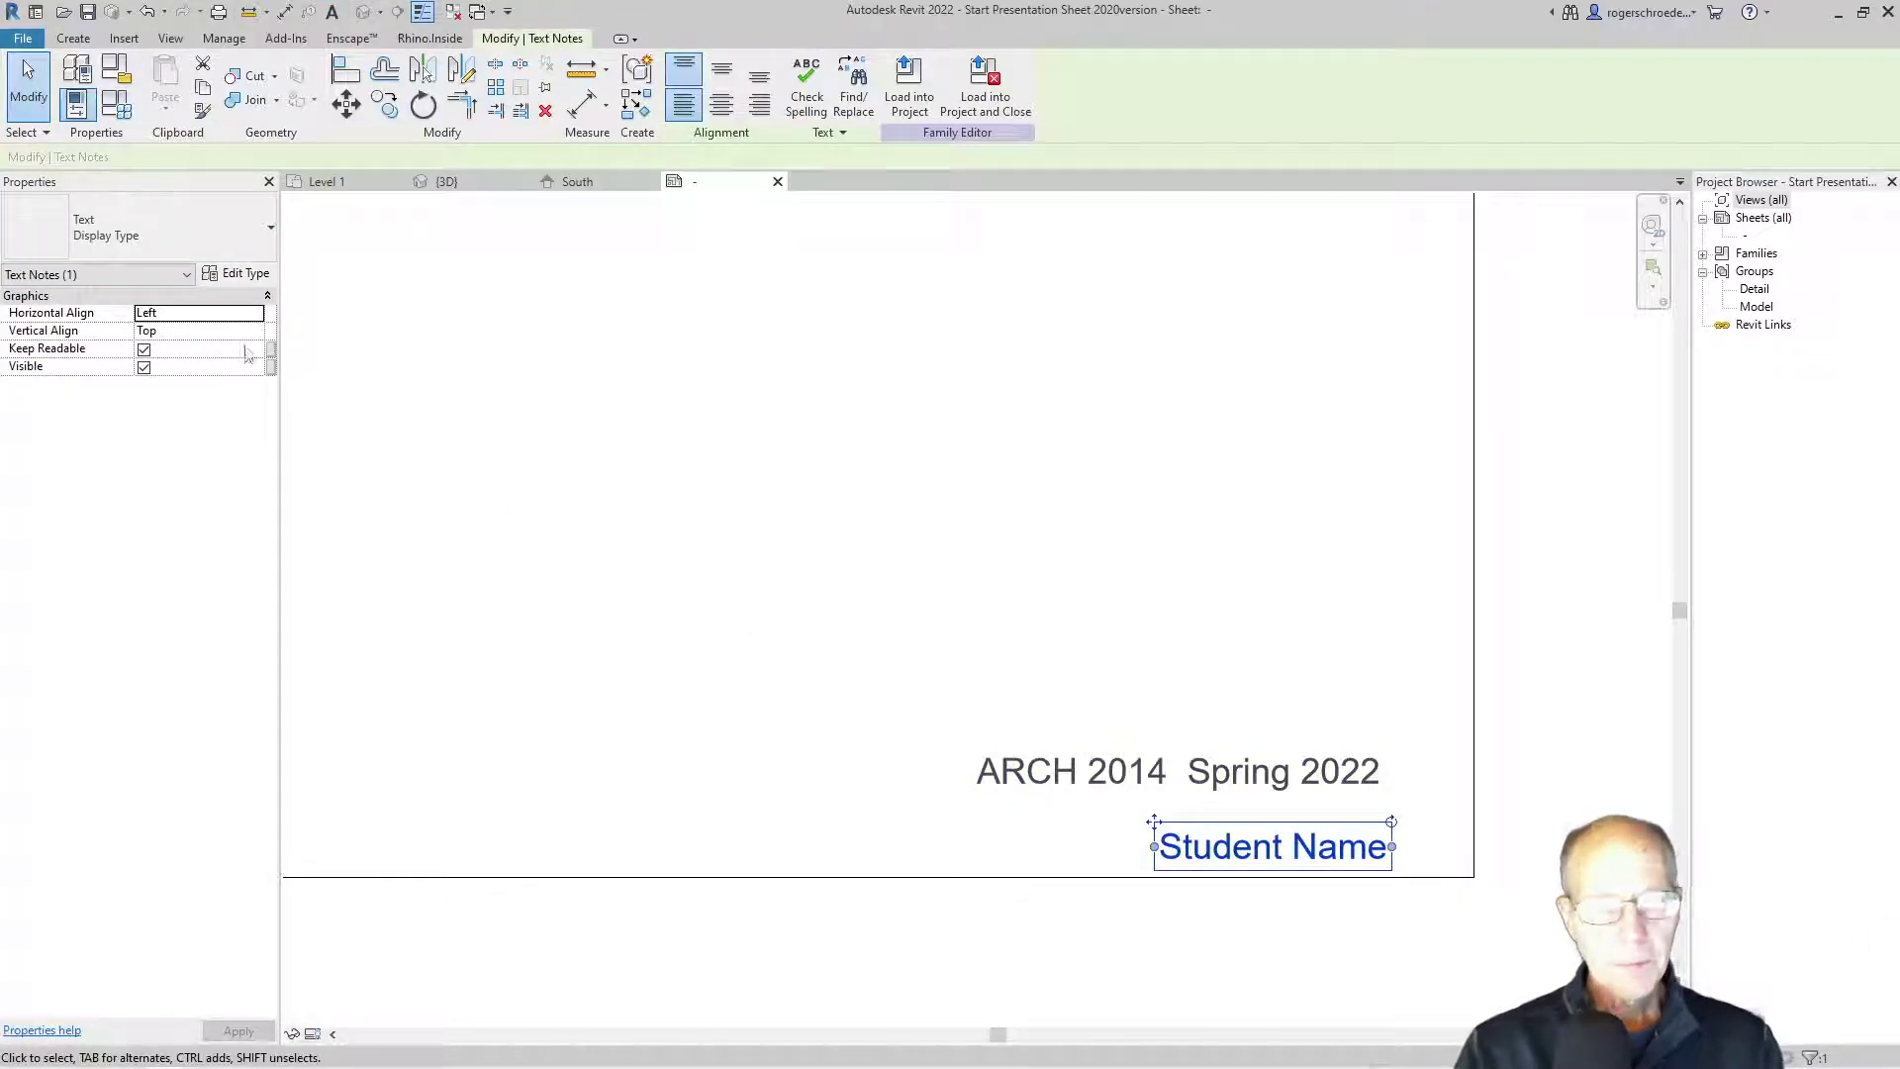
pyautogui.click(238, 273)
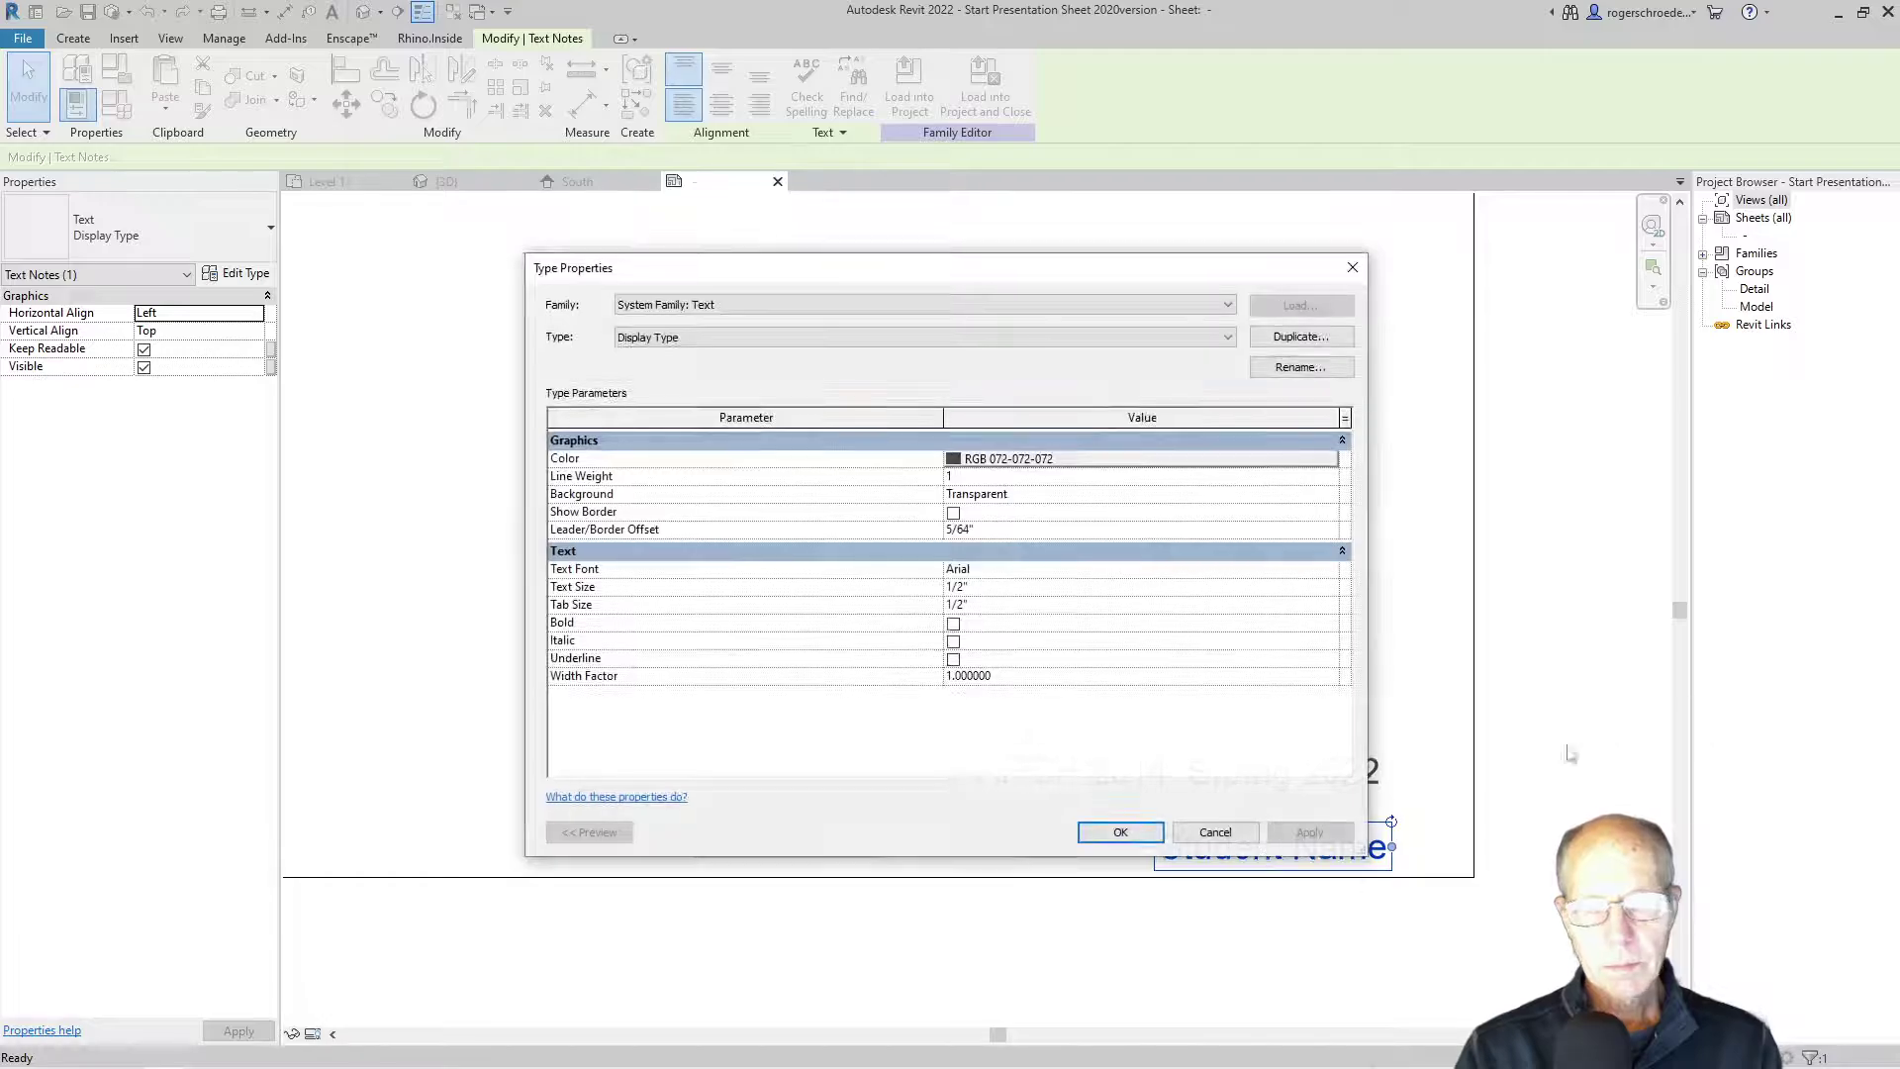
pyautogui.click(1287, 338)
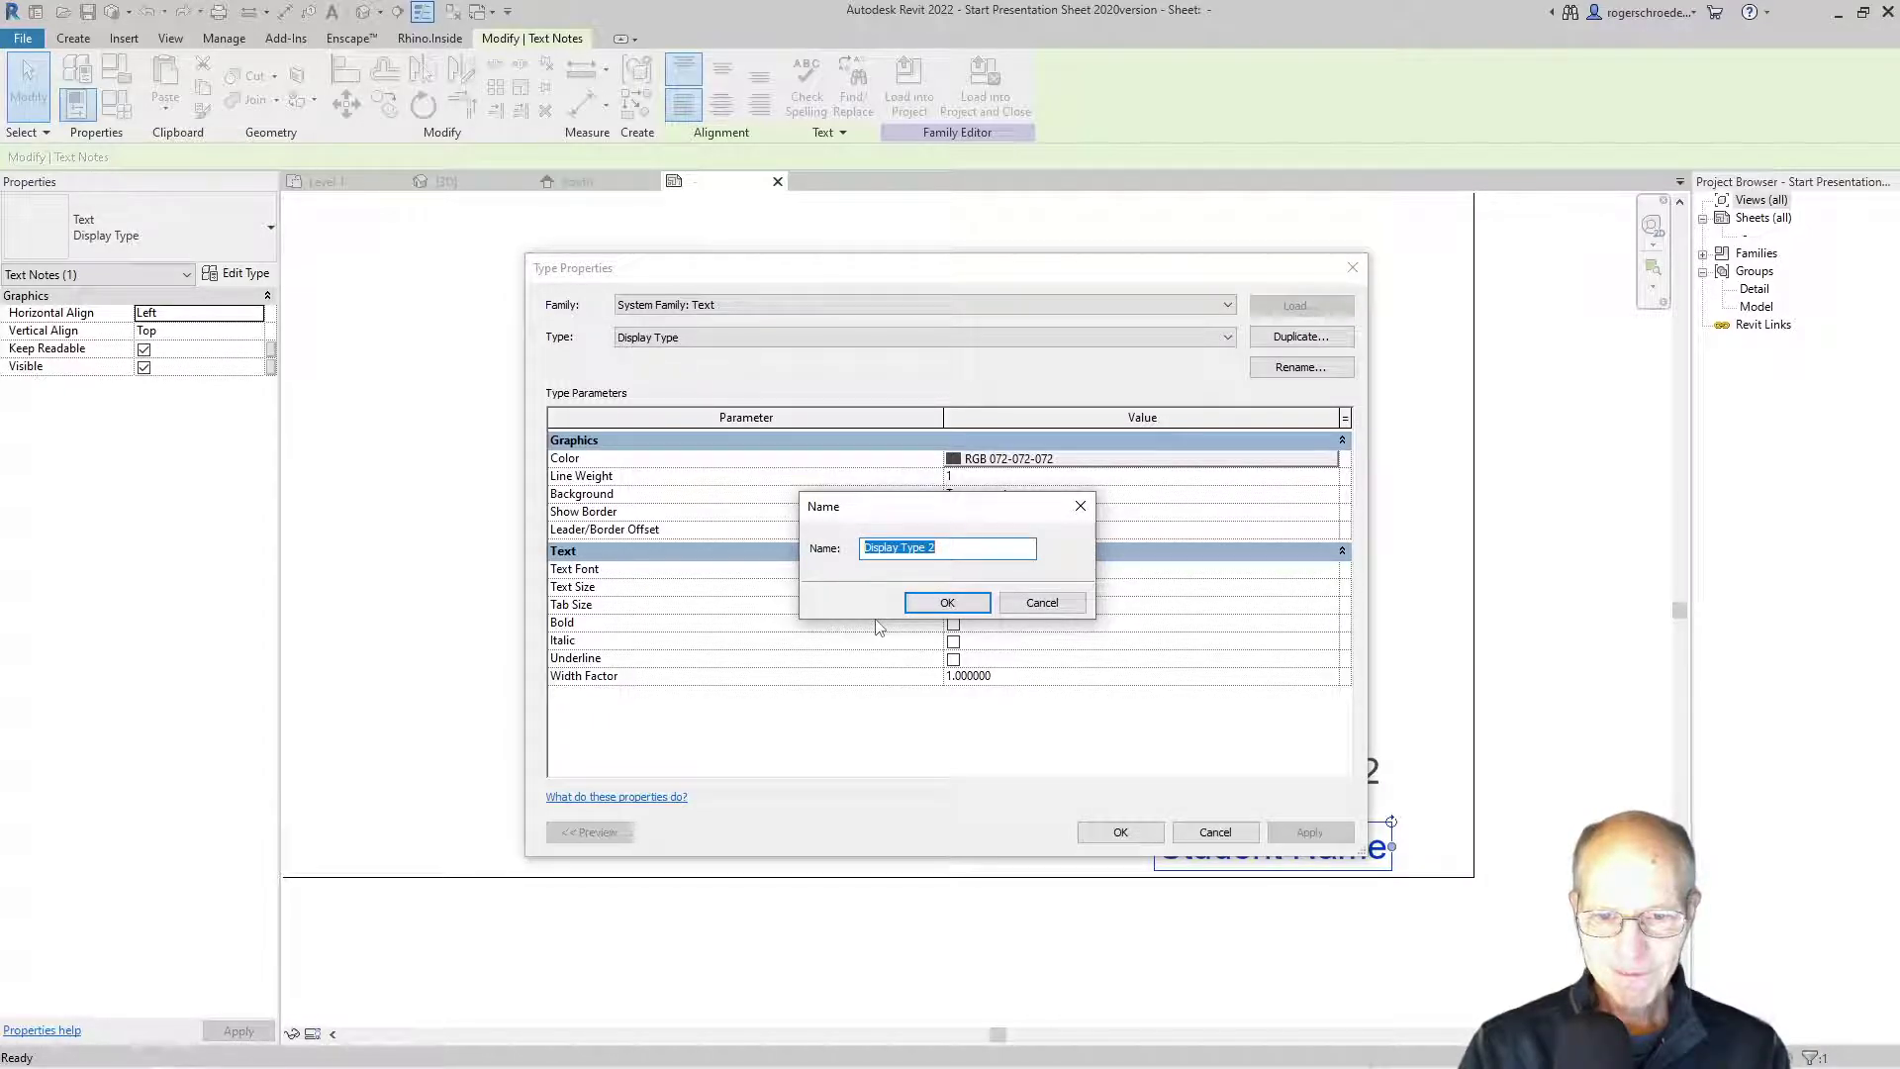
pyautogui.write('Sm')
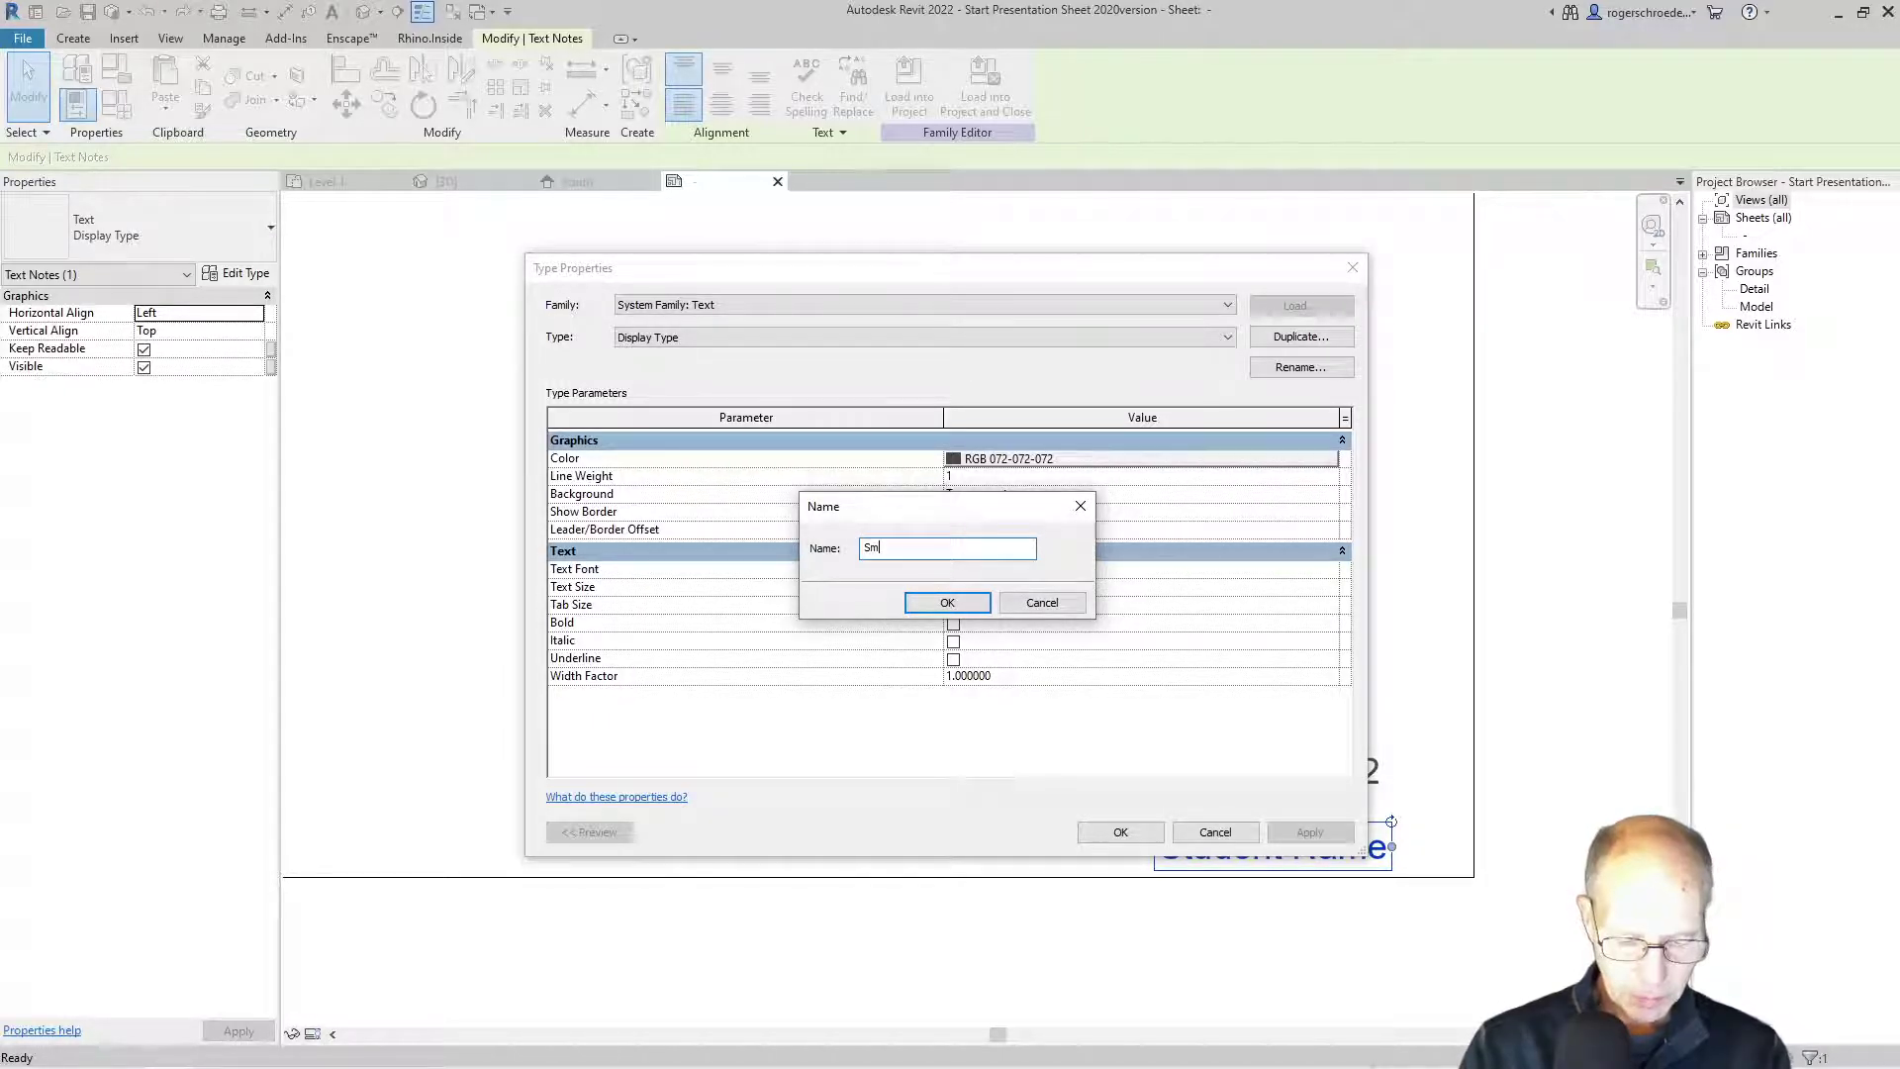
pyautogui.write('all Type')
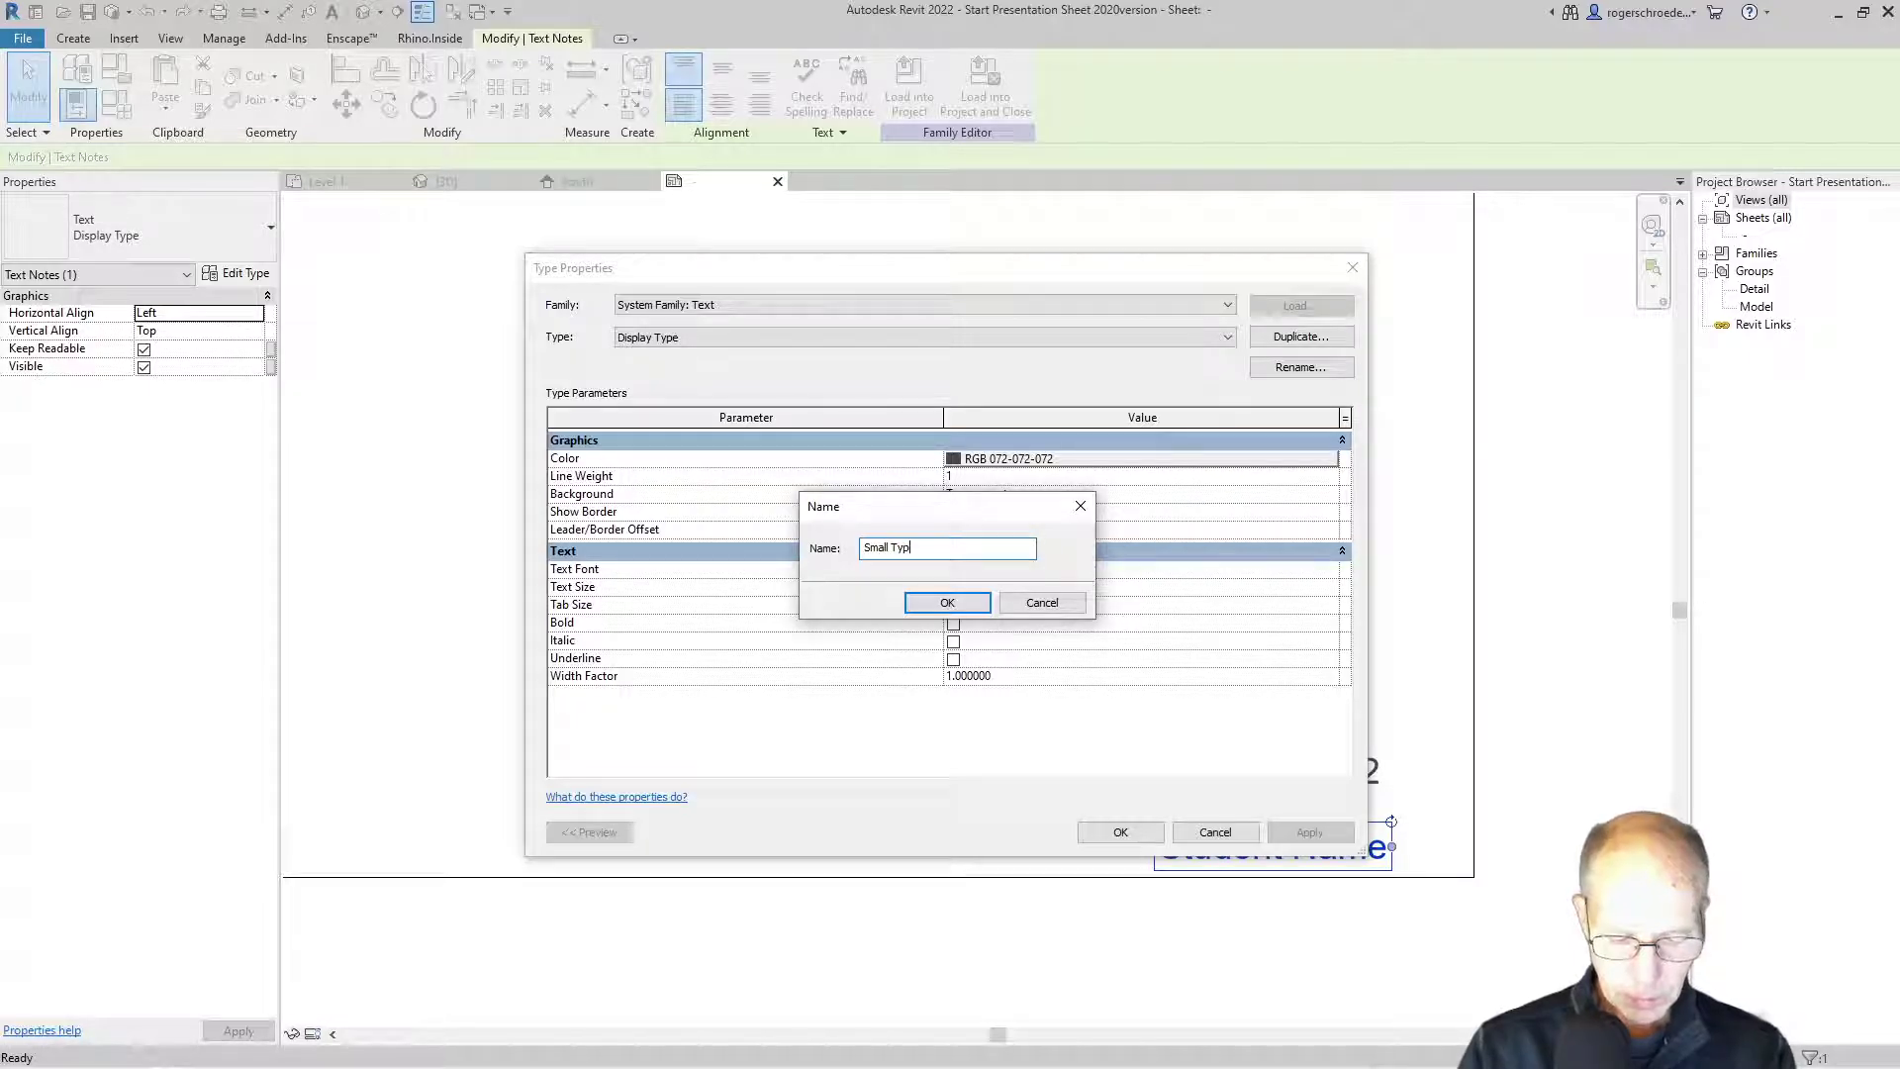
pyautogui.click(936, 606)
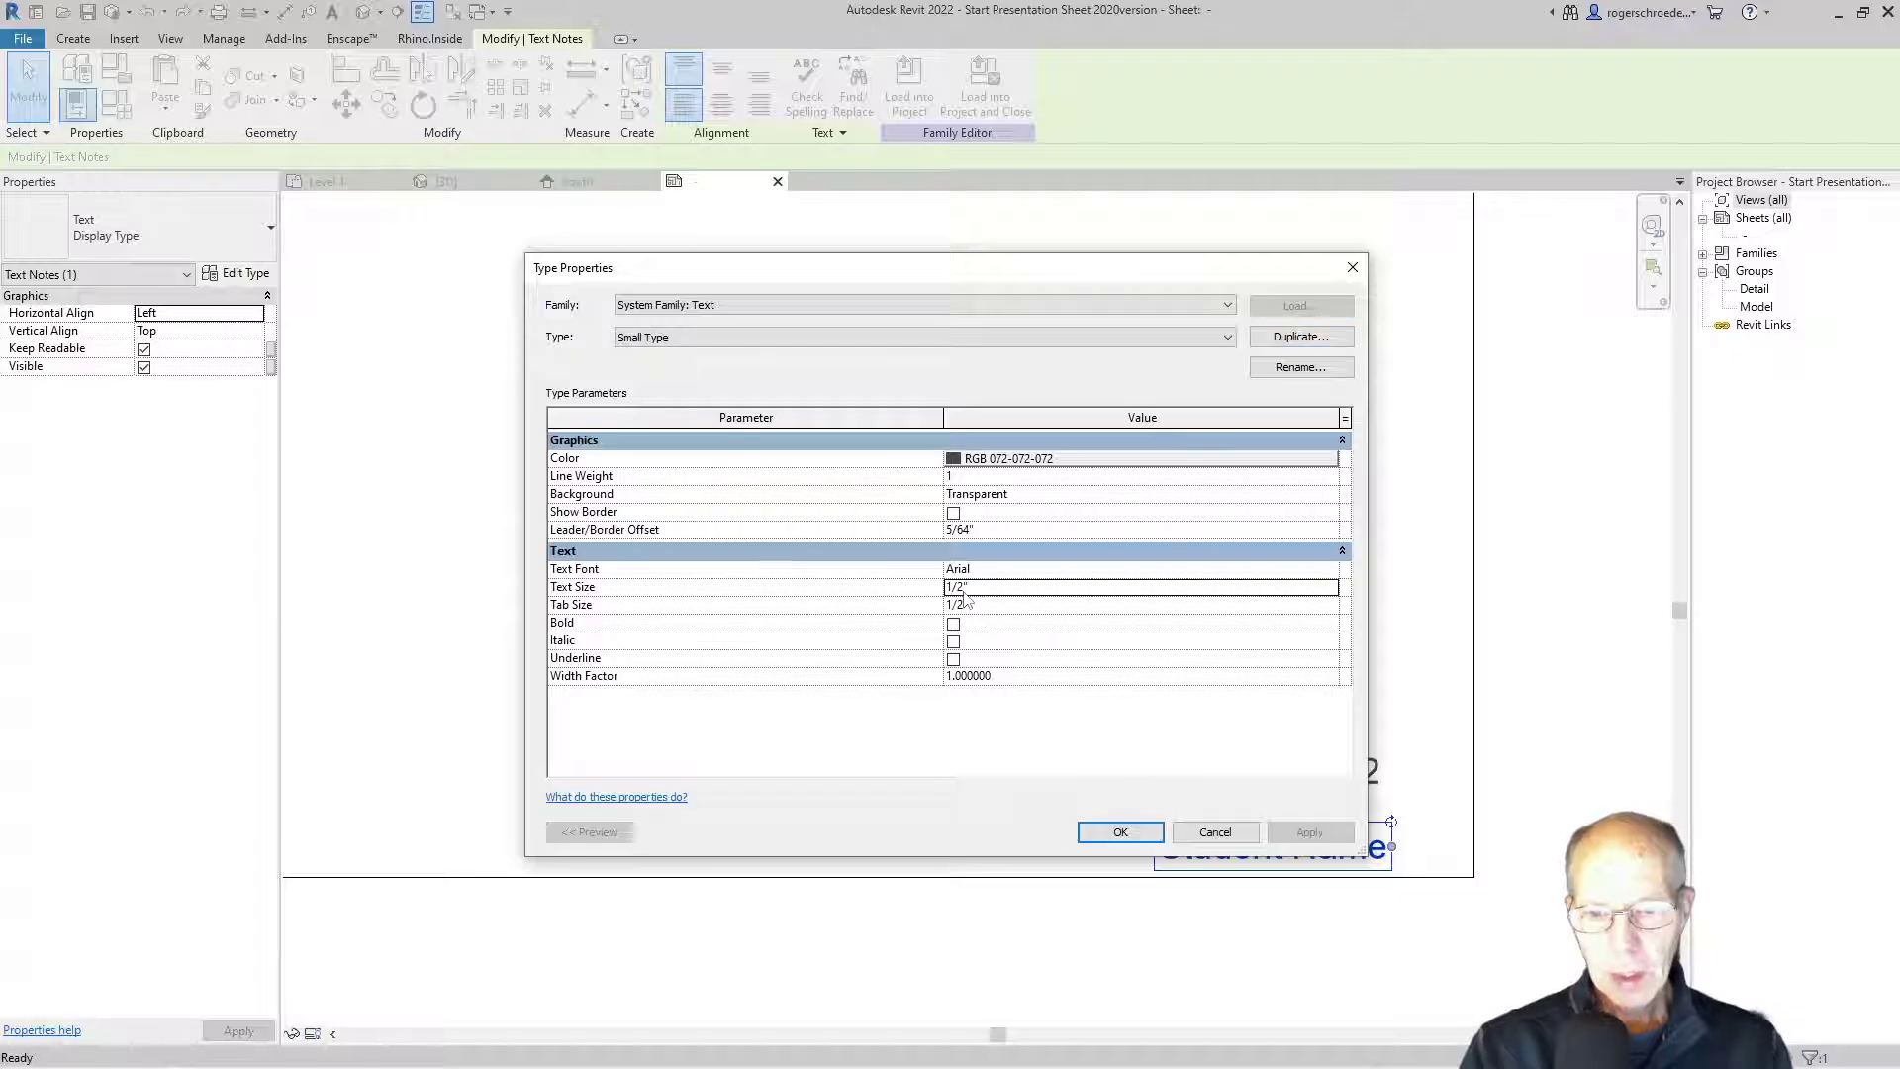
# Step: Set Small Type's text size to 1/4" and its color to near-black RGB 010-010-010, accept, and deselect the note
pyautogui.click(962, 588)
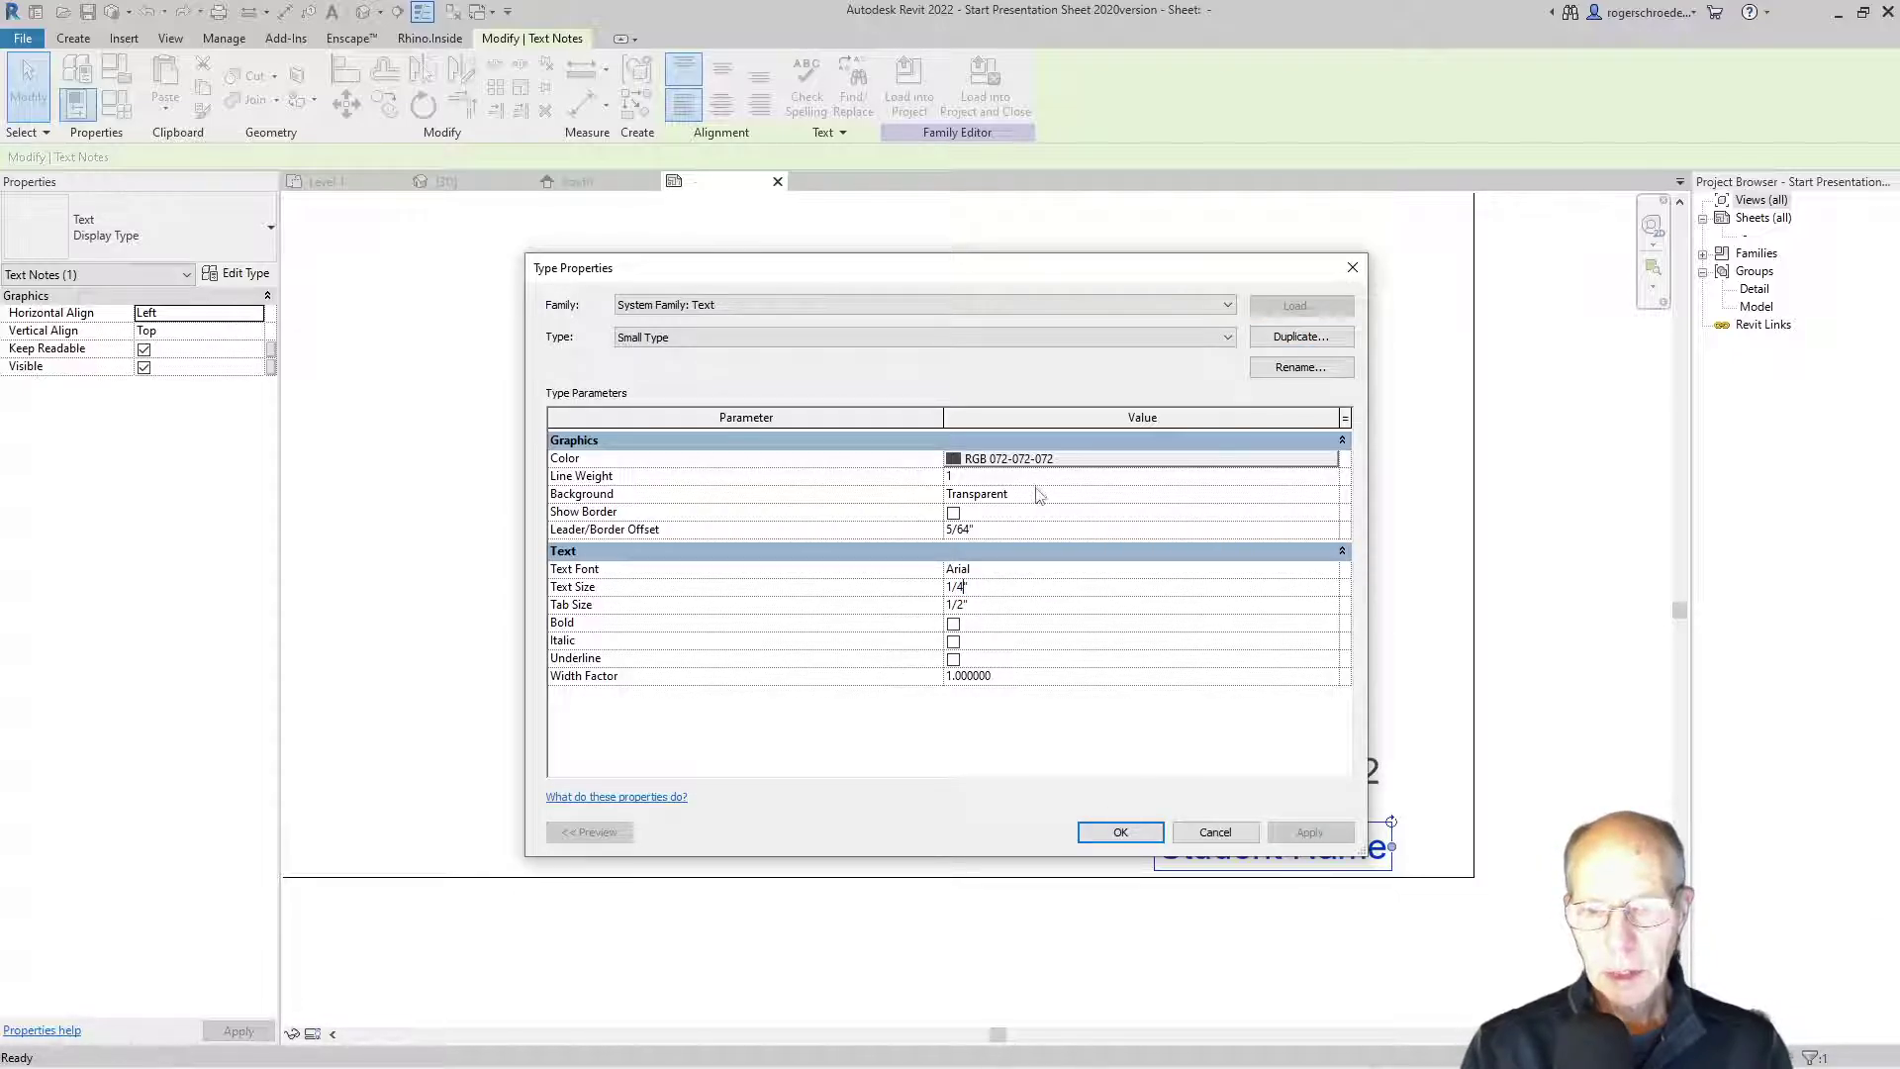
pyautogui.click(1336, 458)
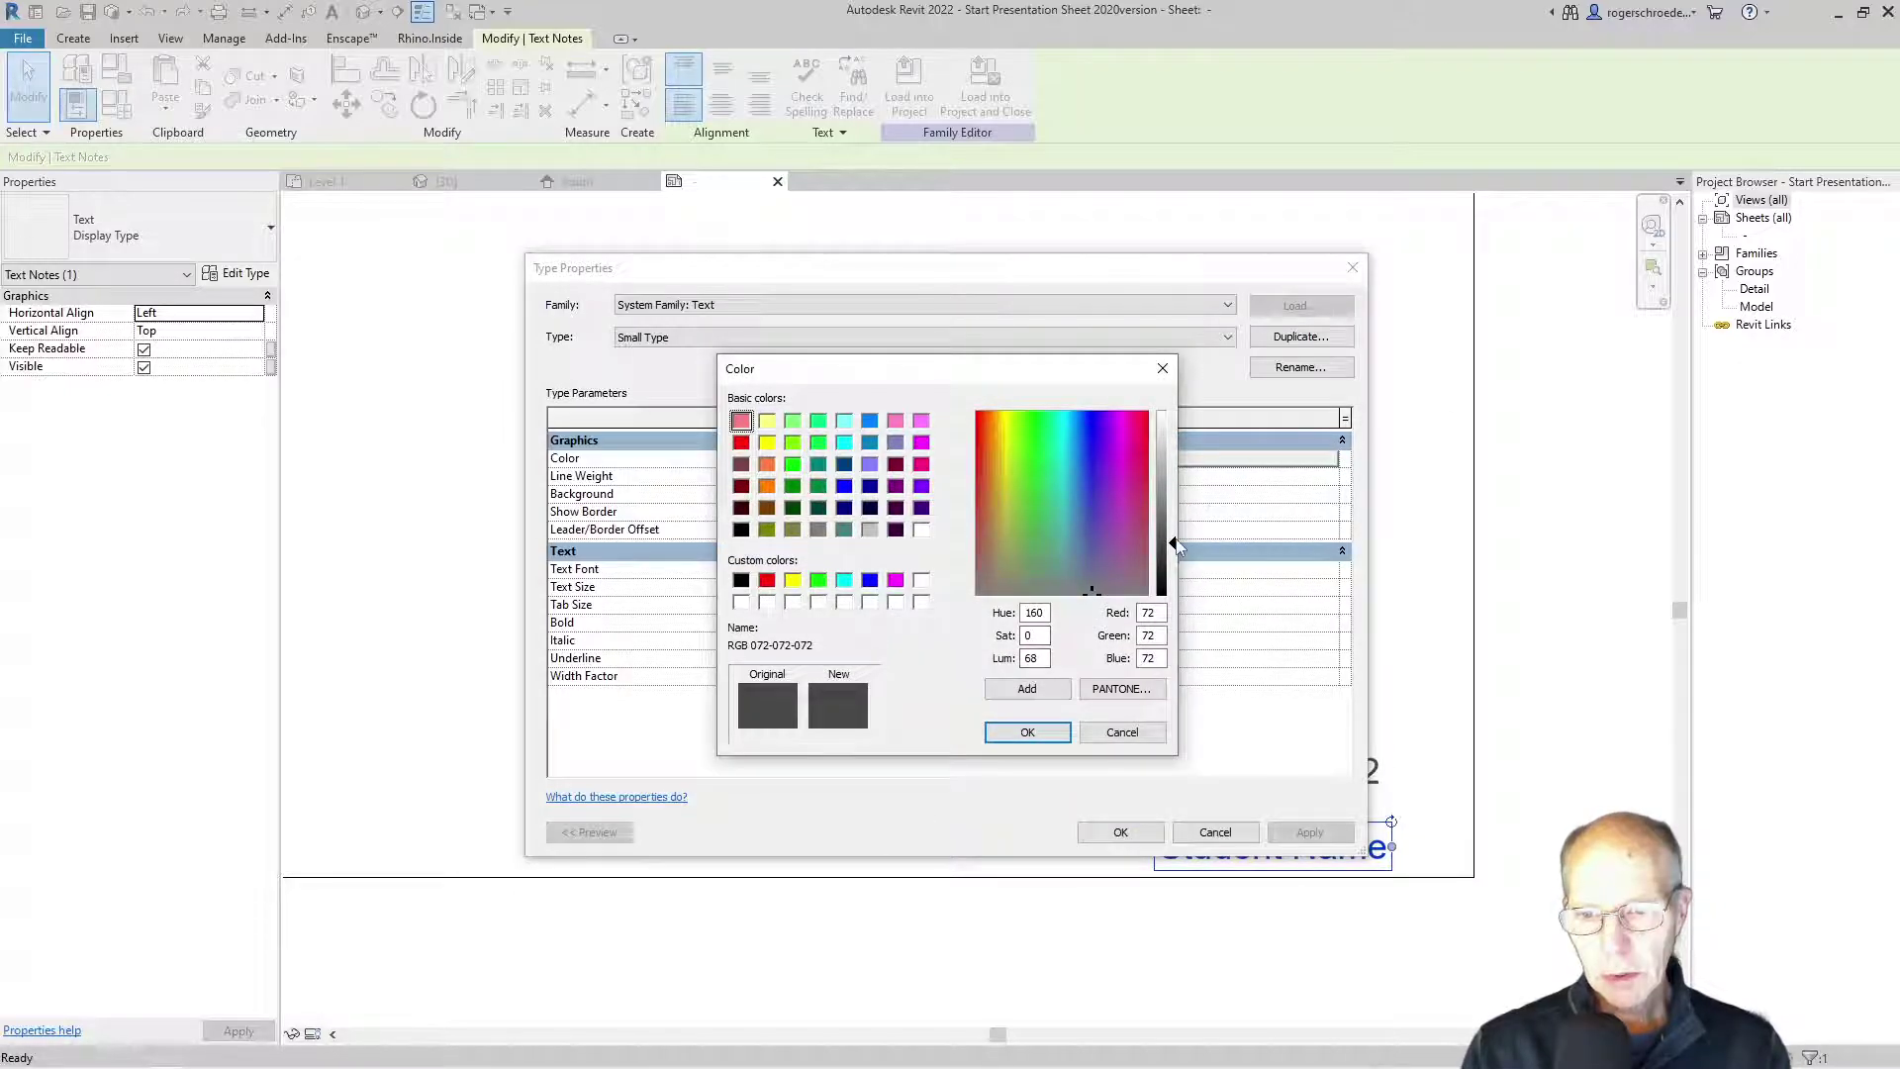
pyautogui.moveTo(1173, 542); pyautogui.dragTo(1173, 591)
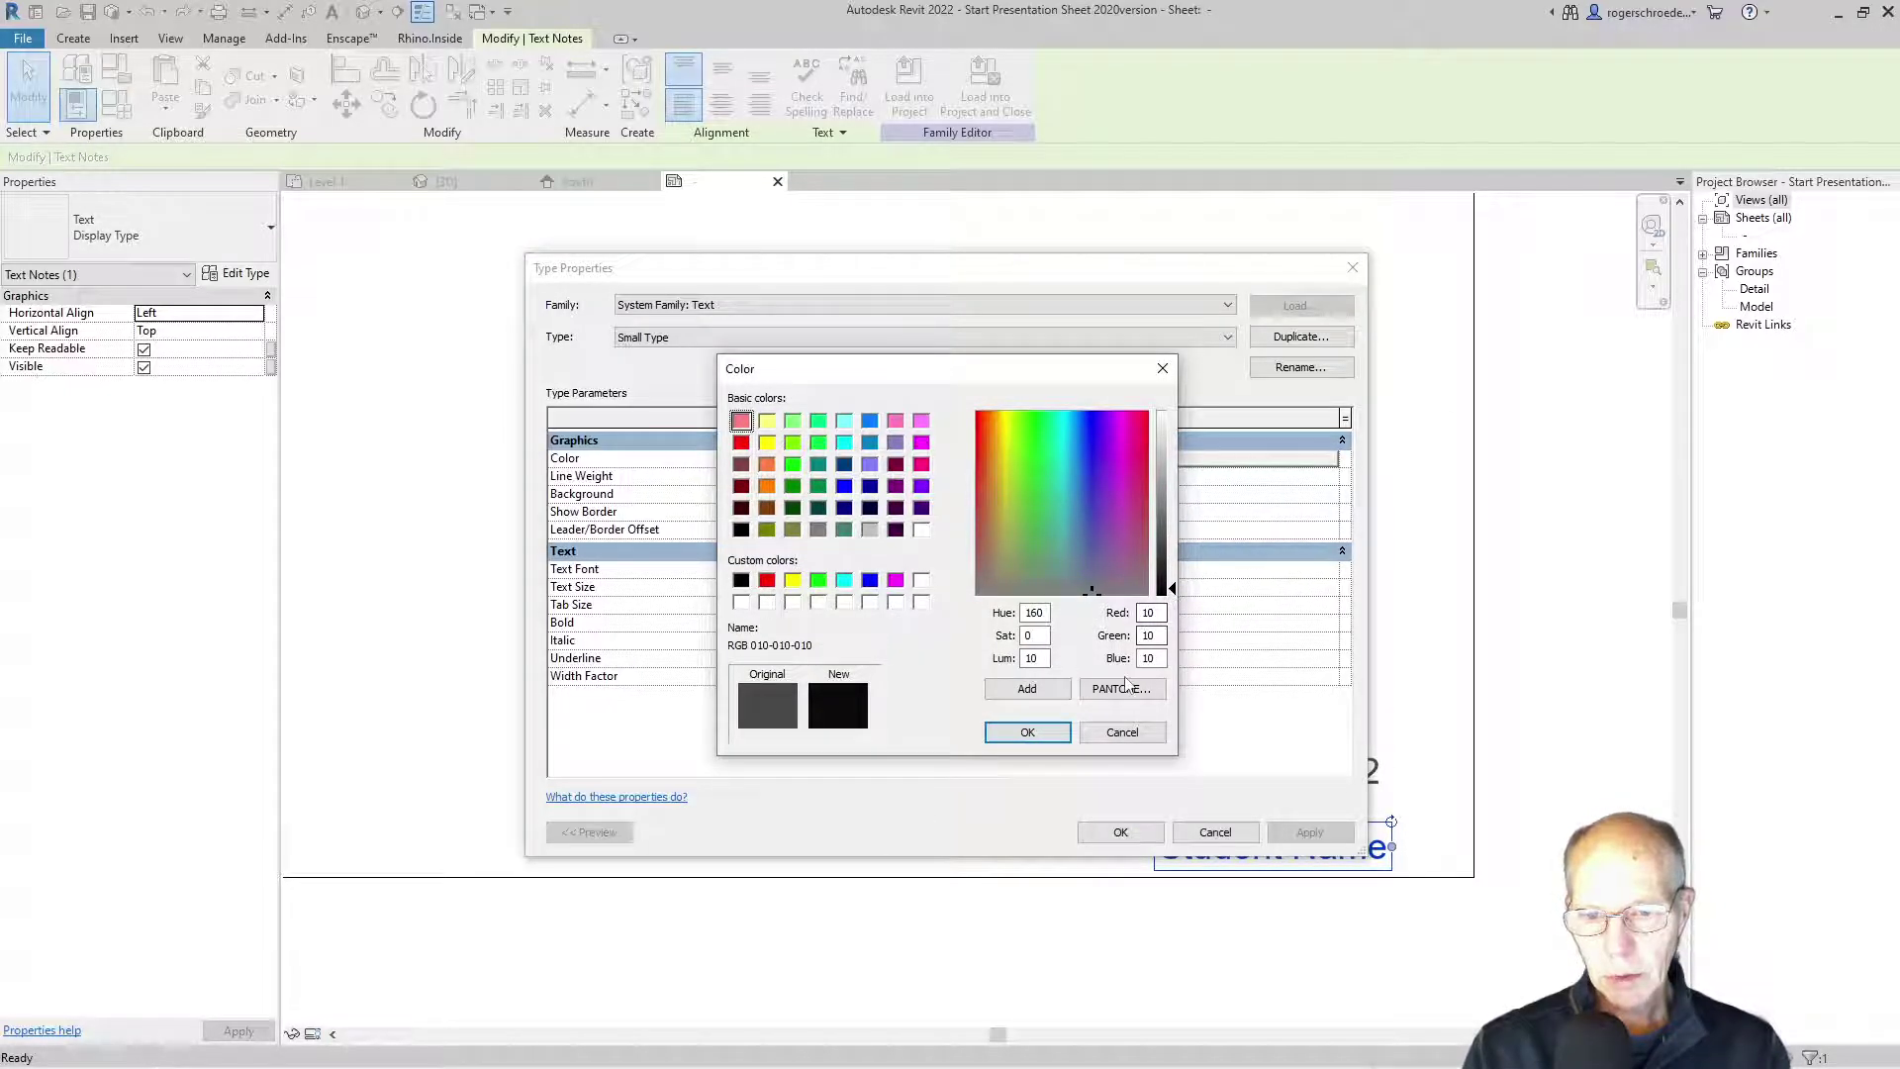
pyautogui.click(1049, 729)
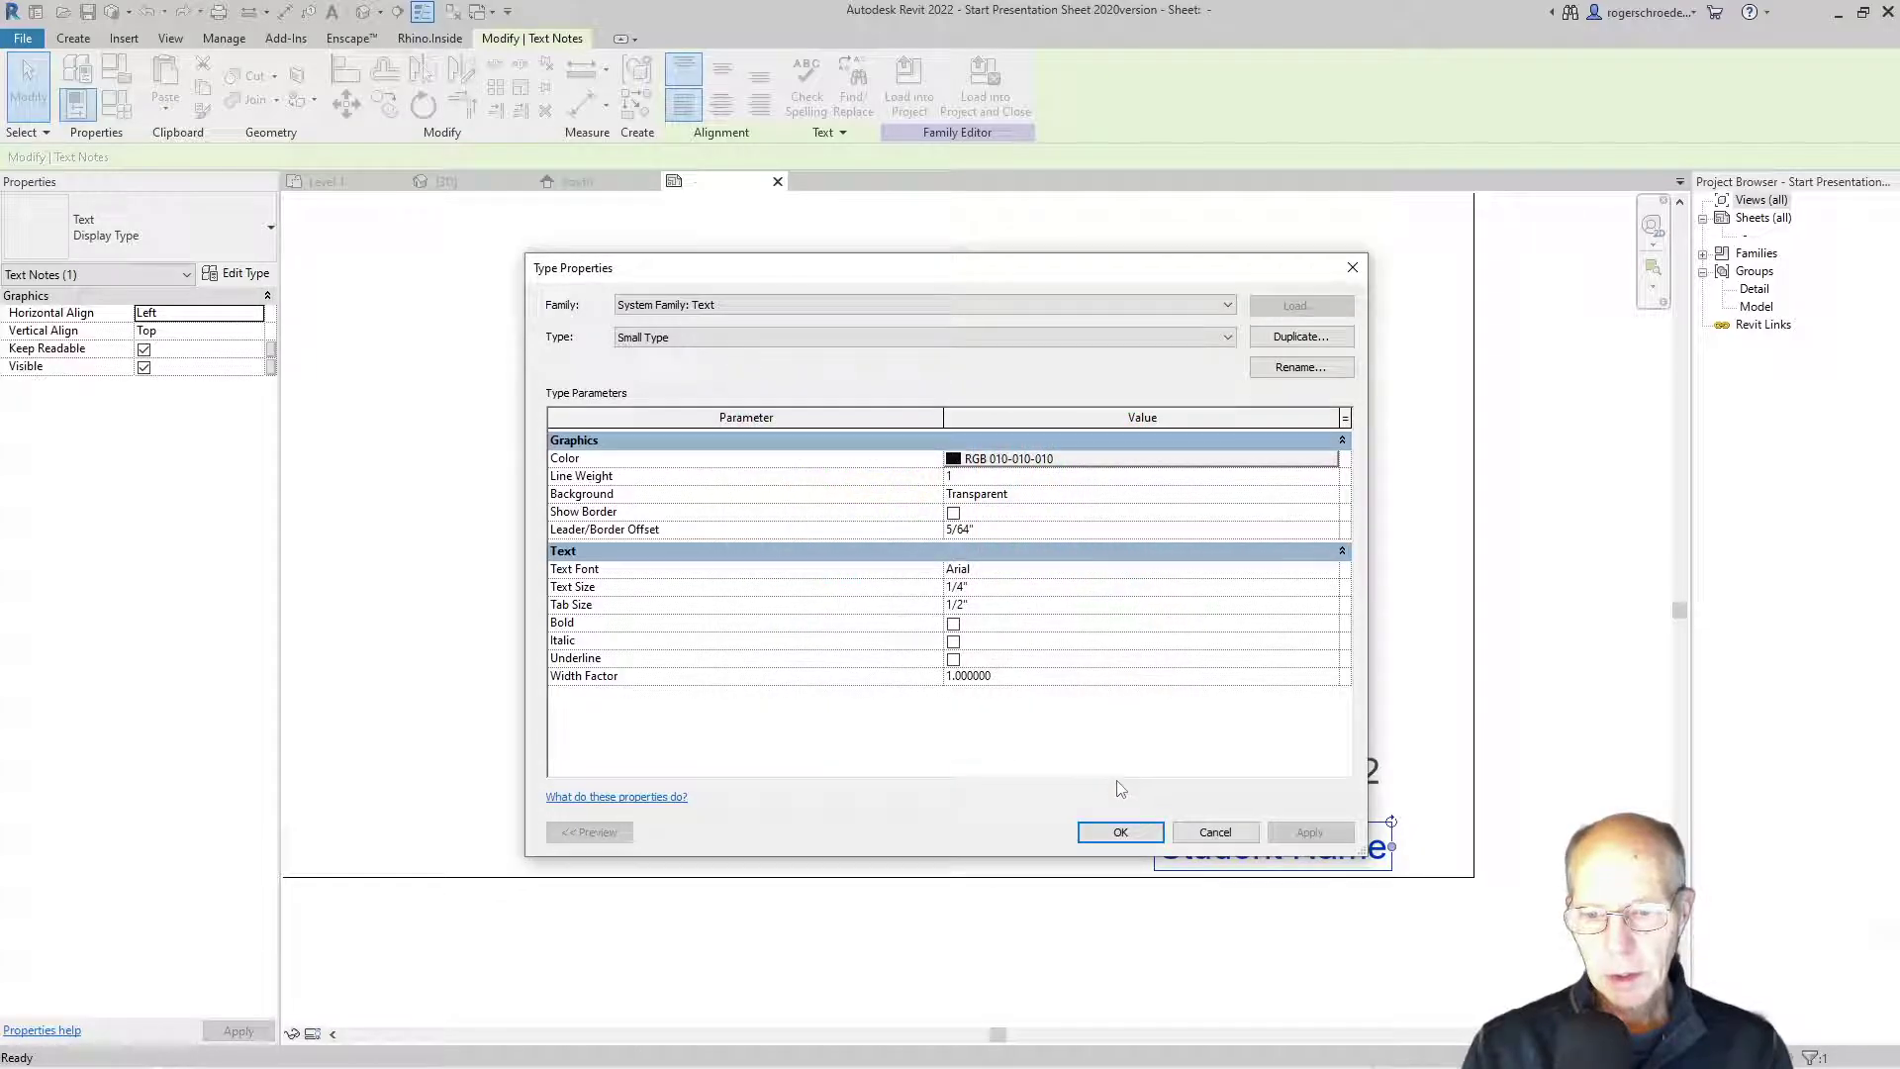
pyautogui.click(1118, 833)
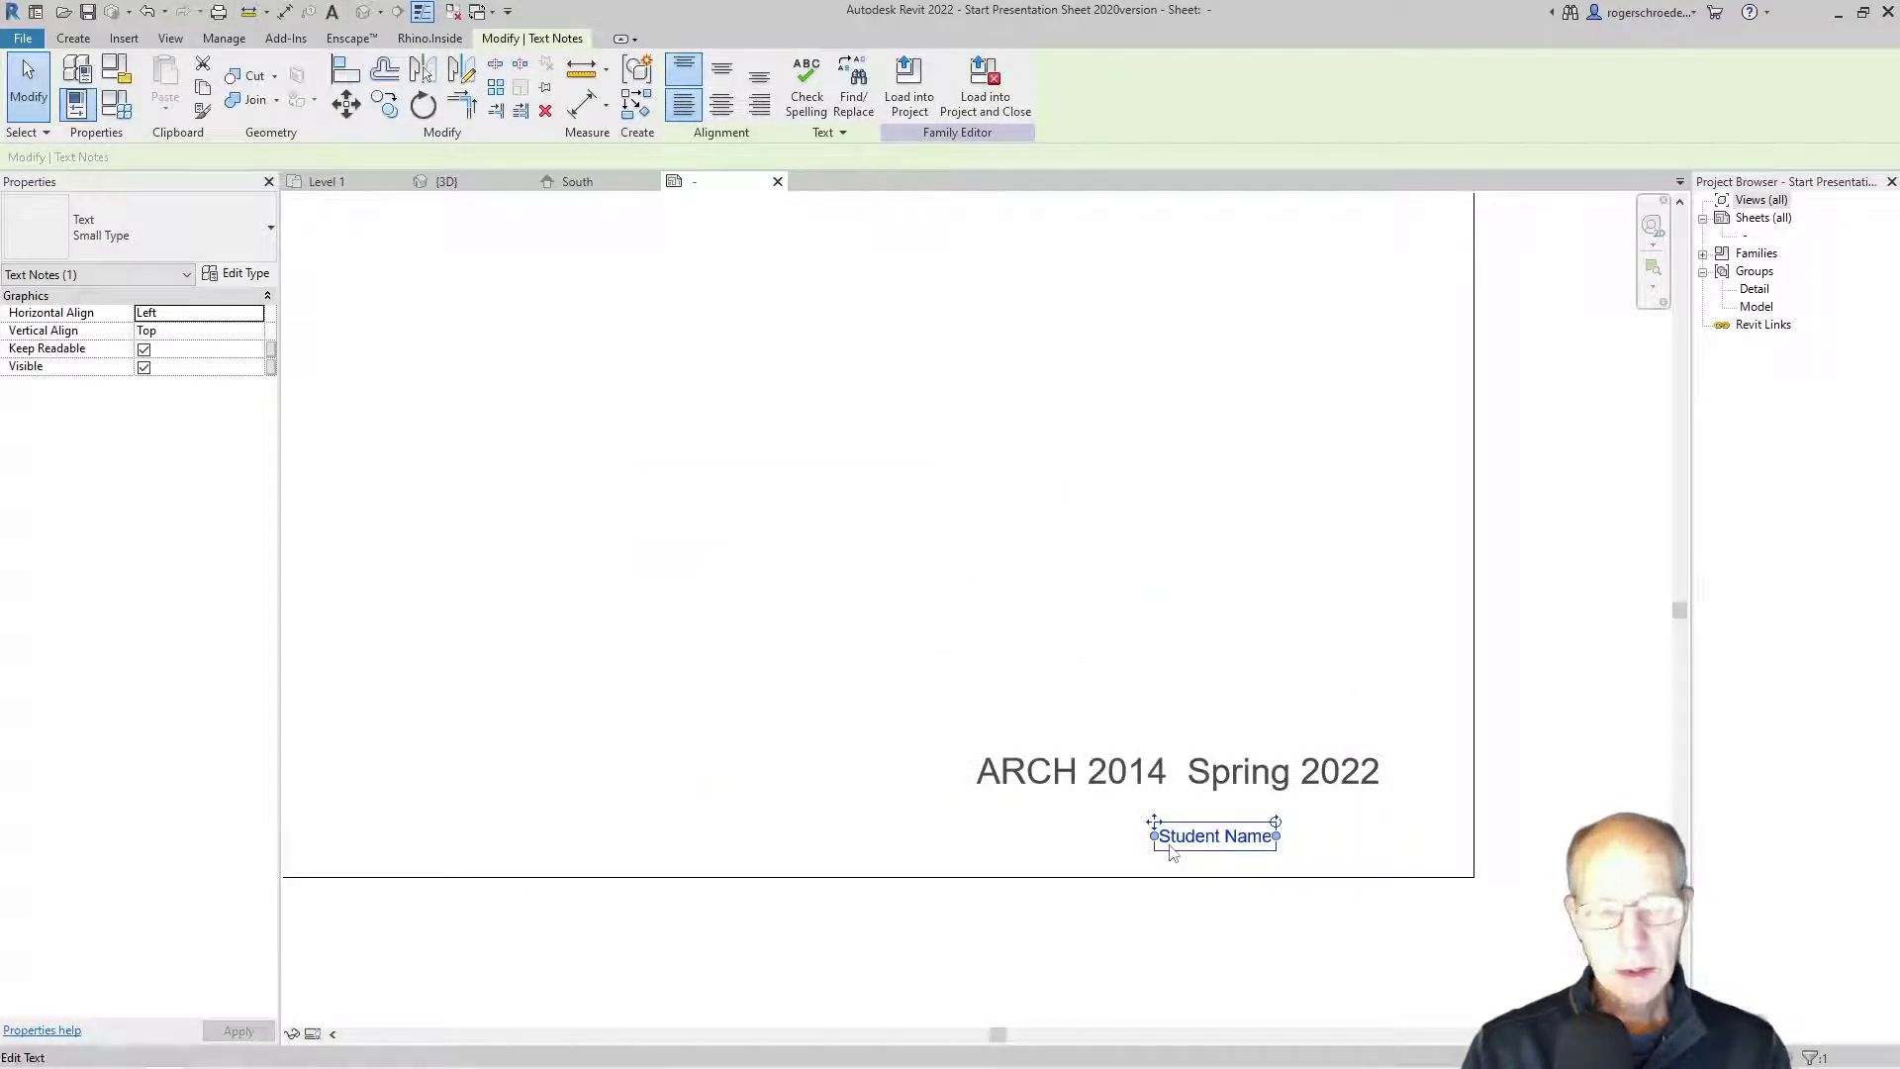
pyautogui.click(1096, 831)
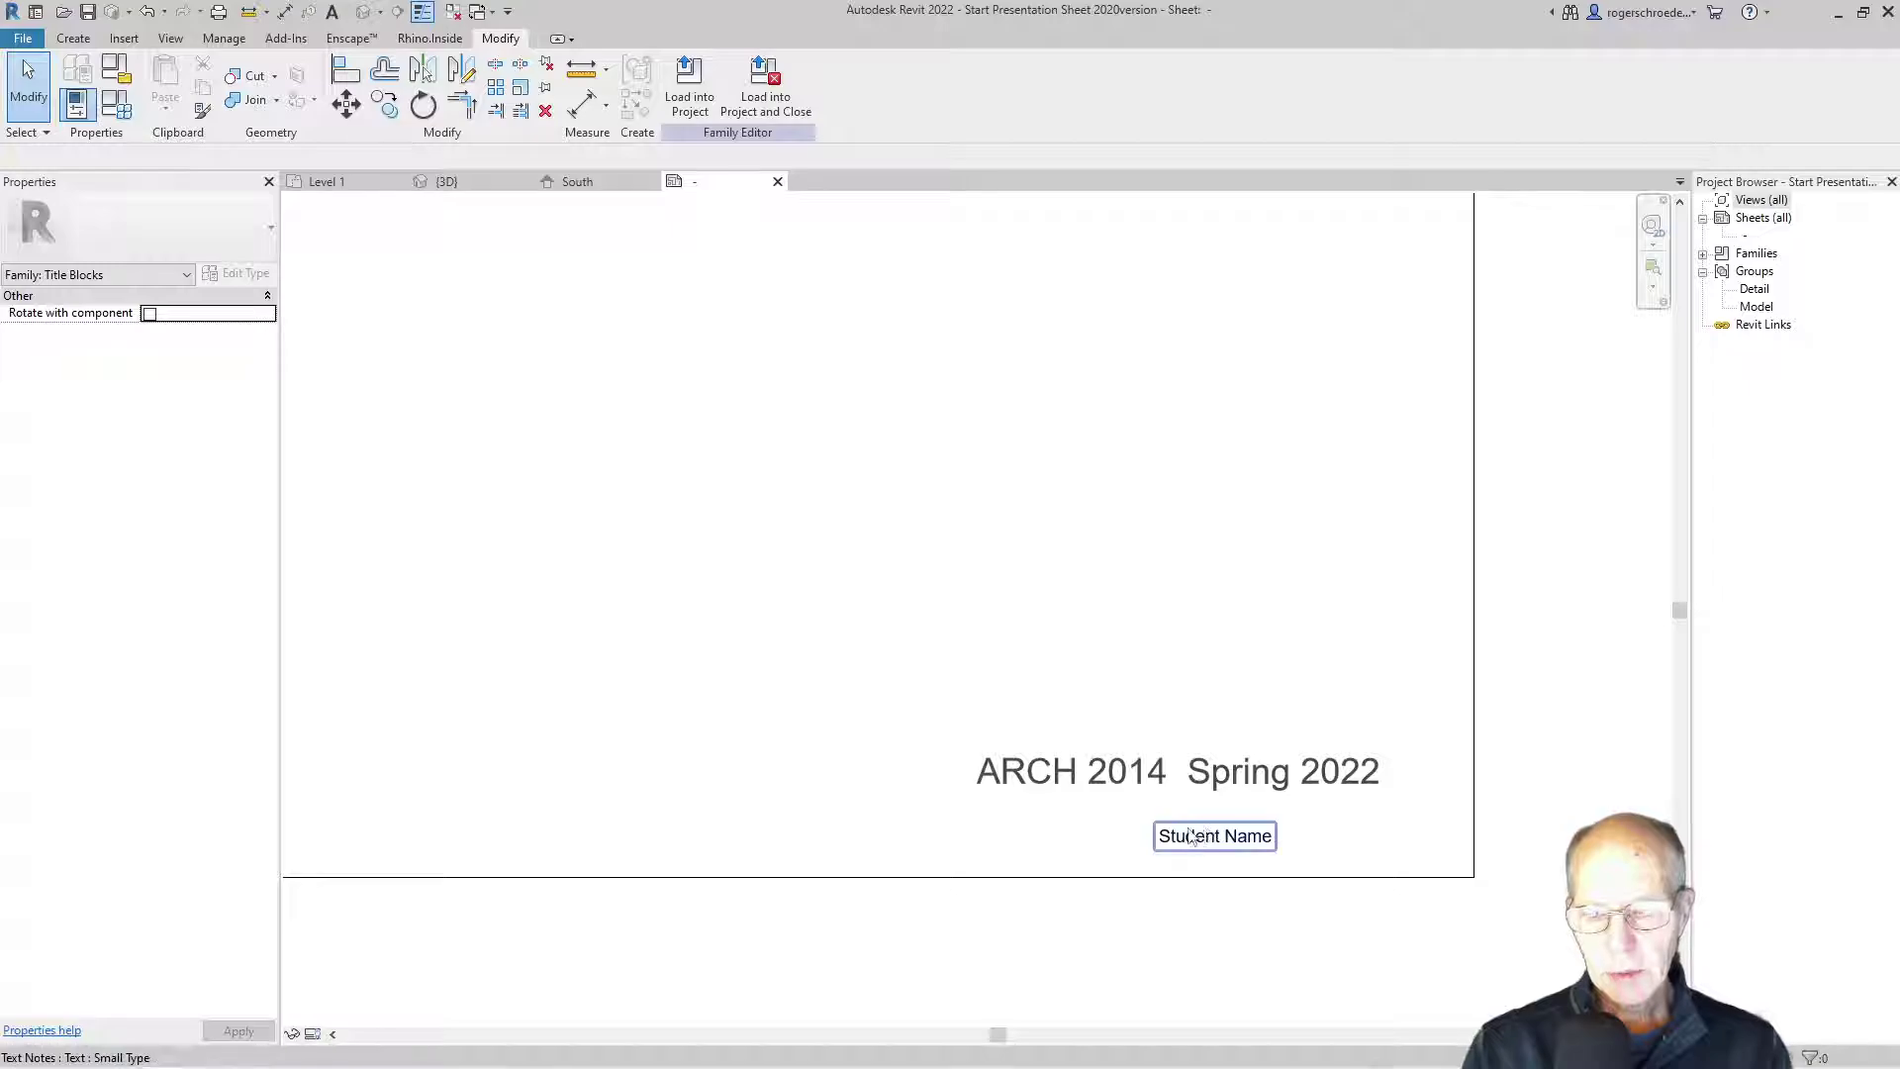
# Step: Move the "Student Name" note under the right end of the course text, and lighten Display Type's color to gray RGB 117-117-117
pyautogui.keyDown('ctrl'); pyautogui.moveTo(1164, 842); pyautogui.dragTo(1282, 812); pyautogui.keyUp('ctrl')
pyautogui.click(1129, 797)
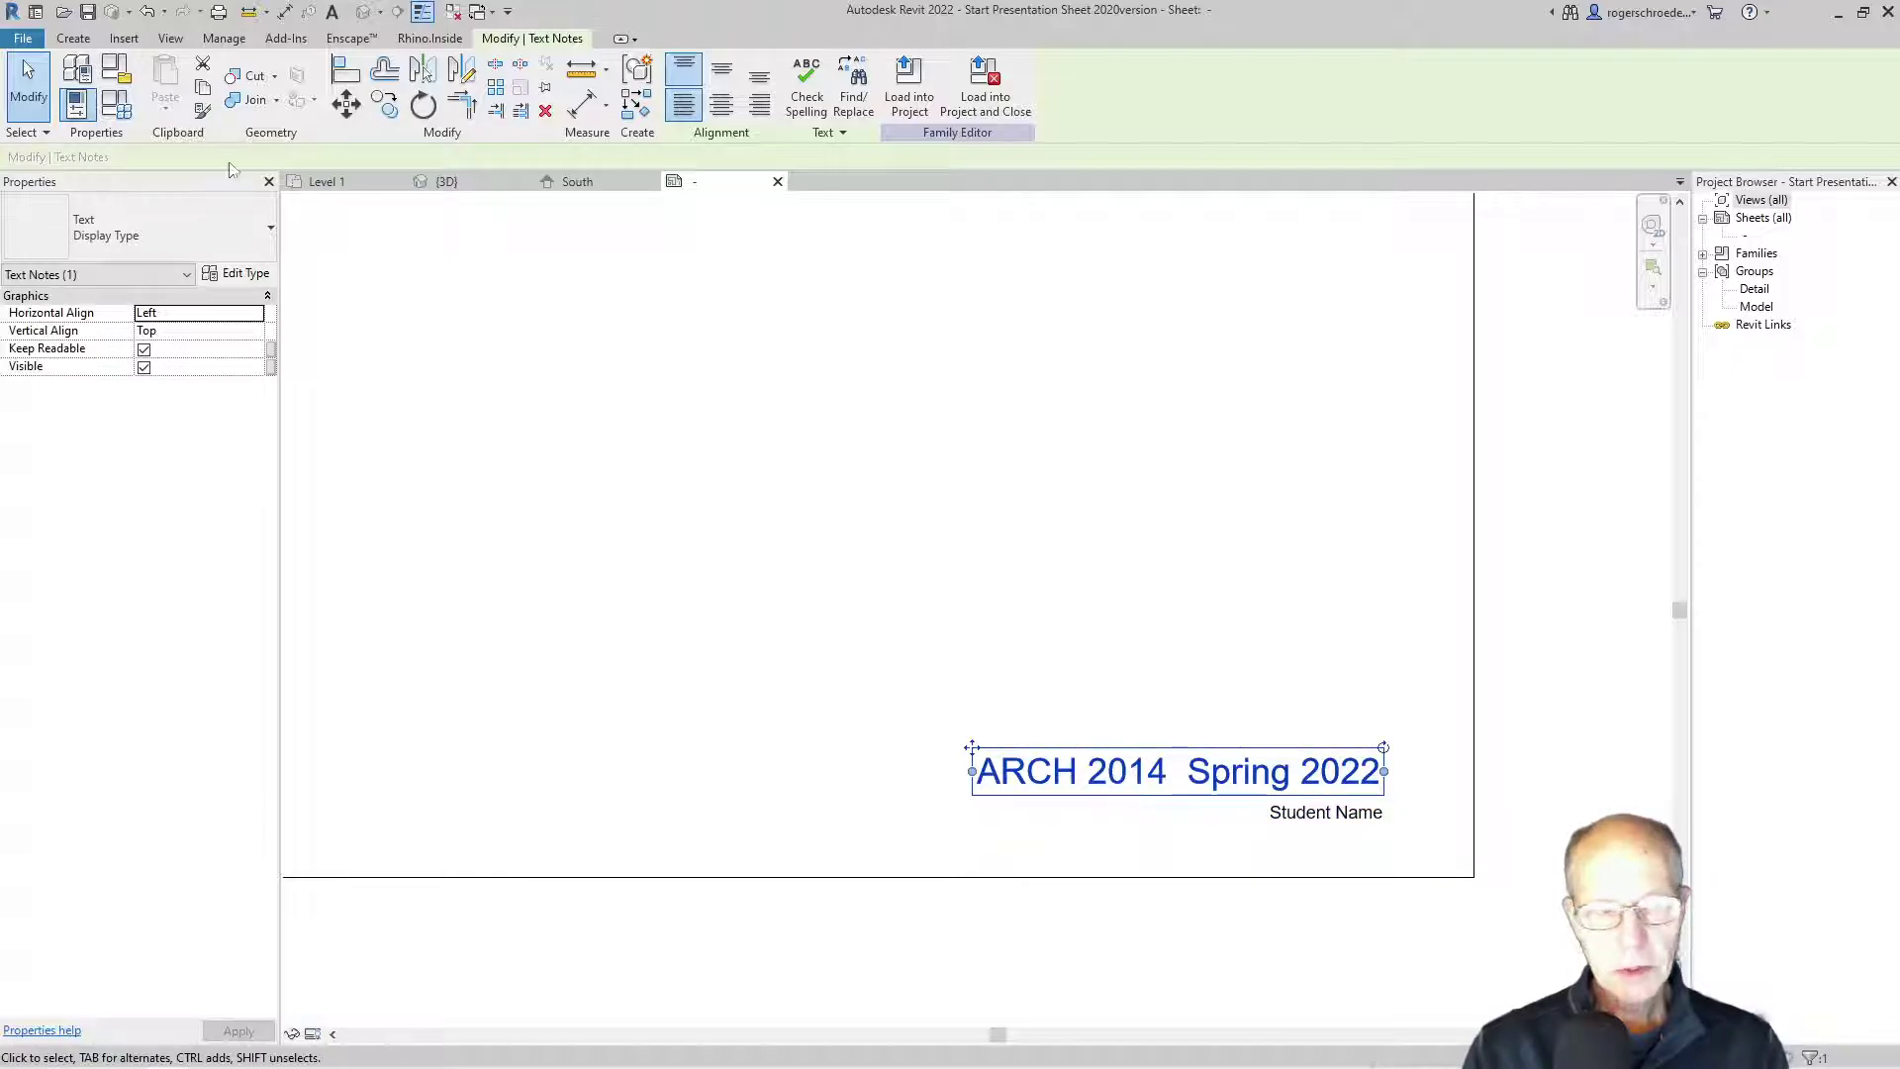
pyautogui.click(241, 275)
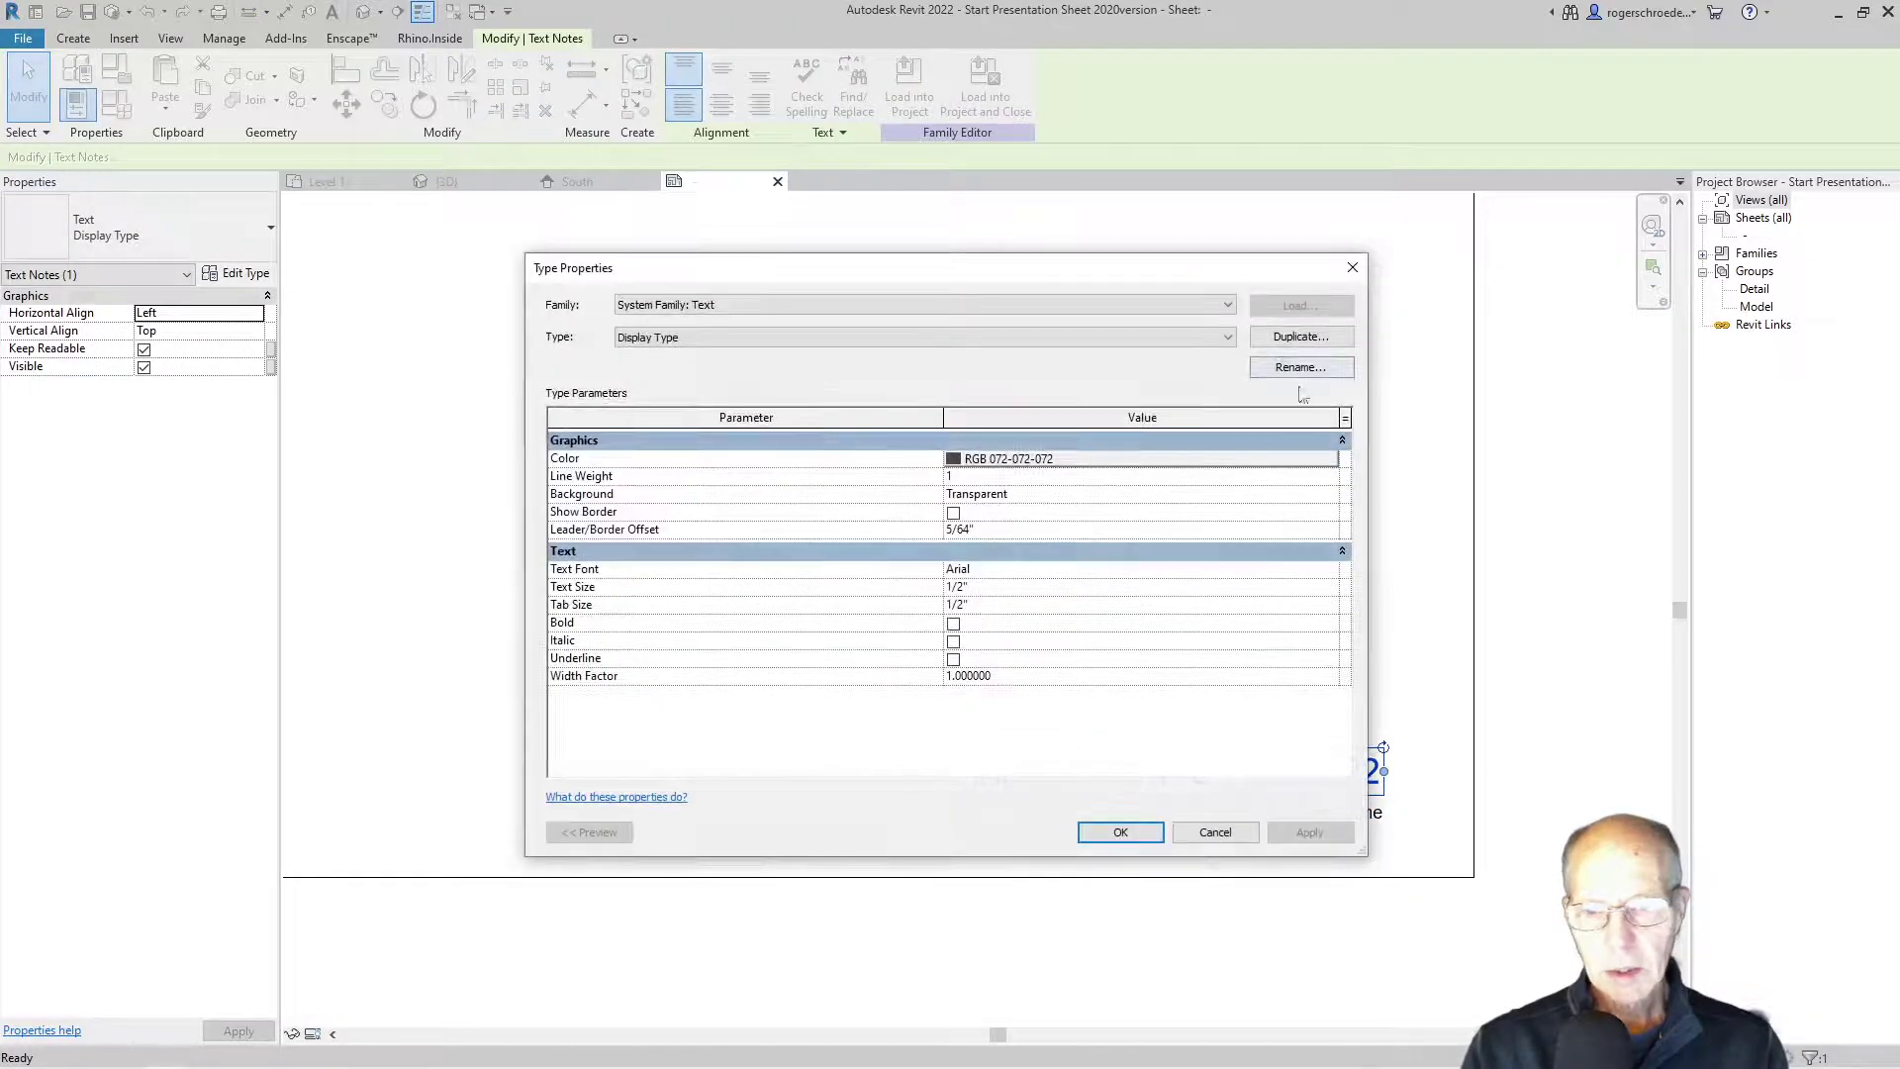
pyautogui.click(1131, 461)
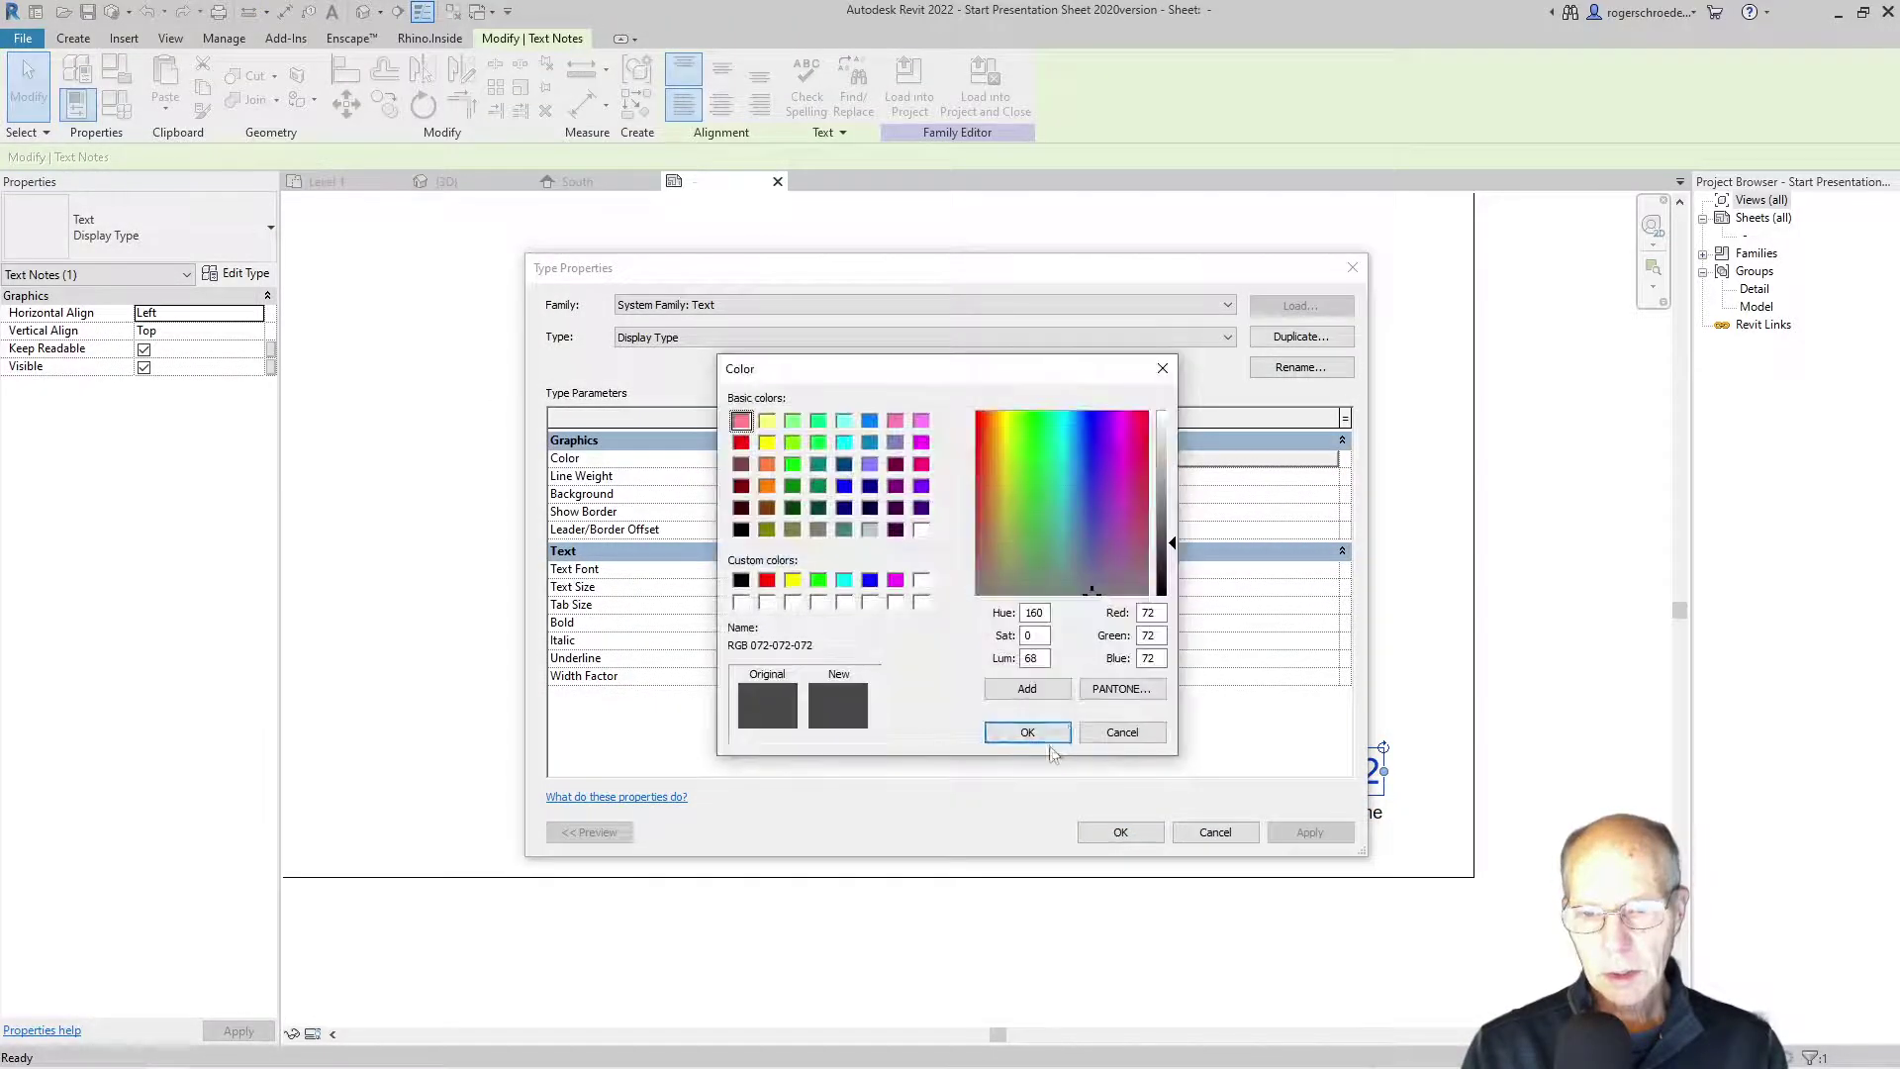
pyautogui.moveTo(1175, 547); pyautogui.dragTo(1175, 509)
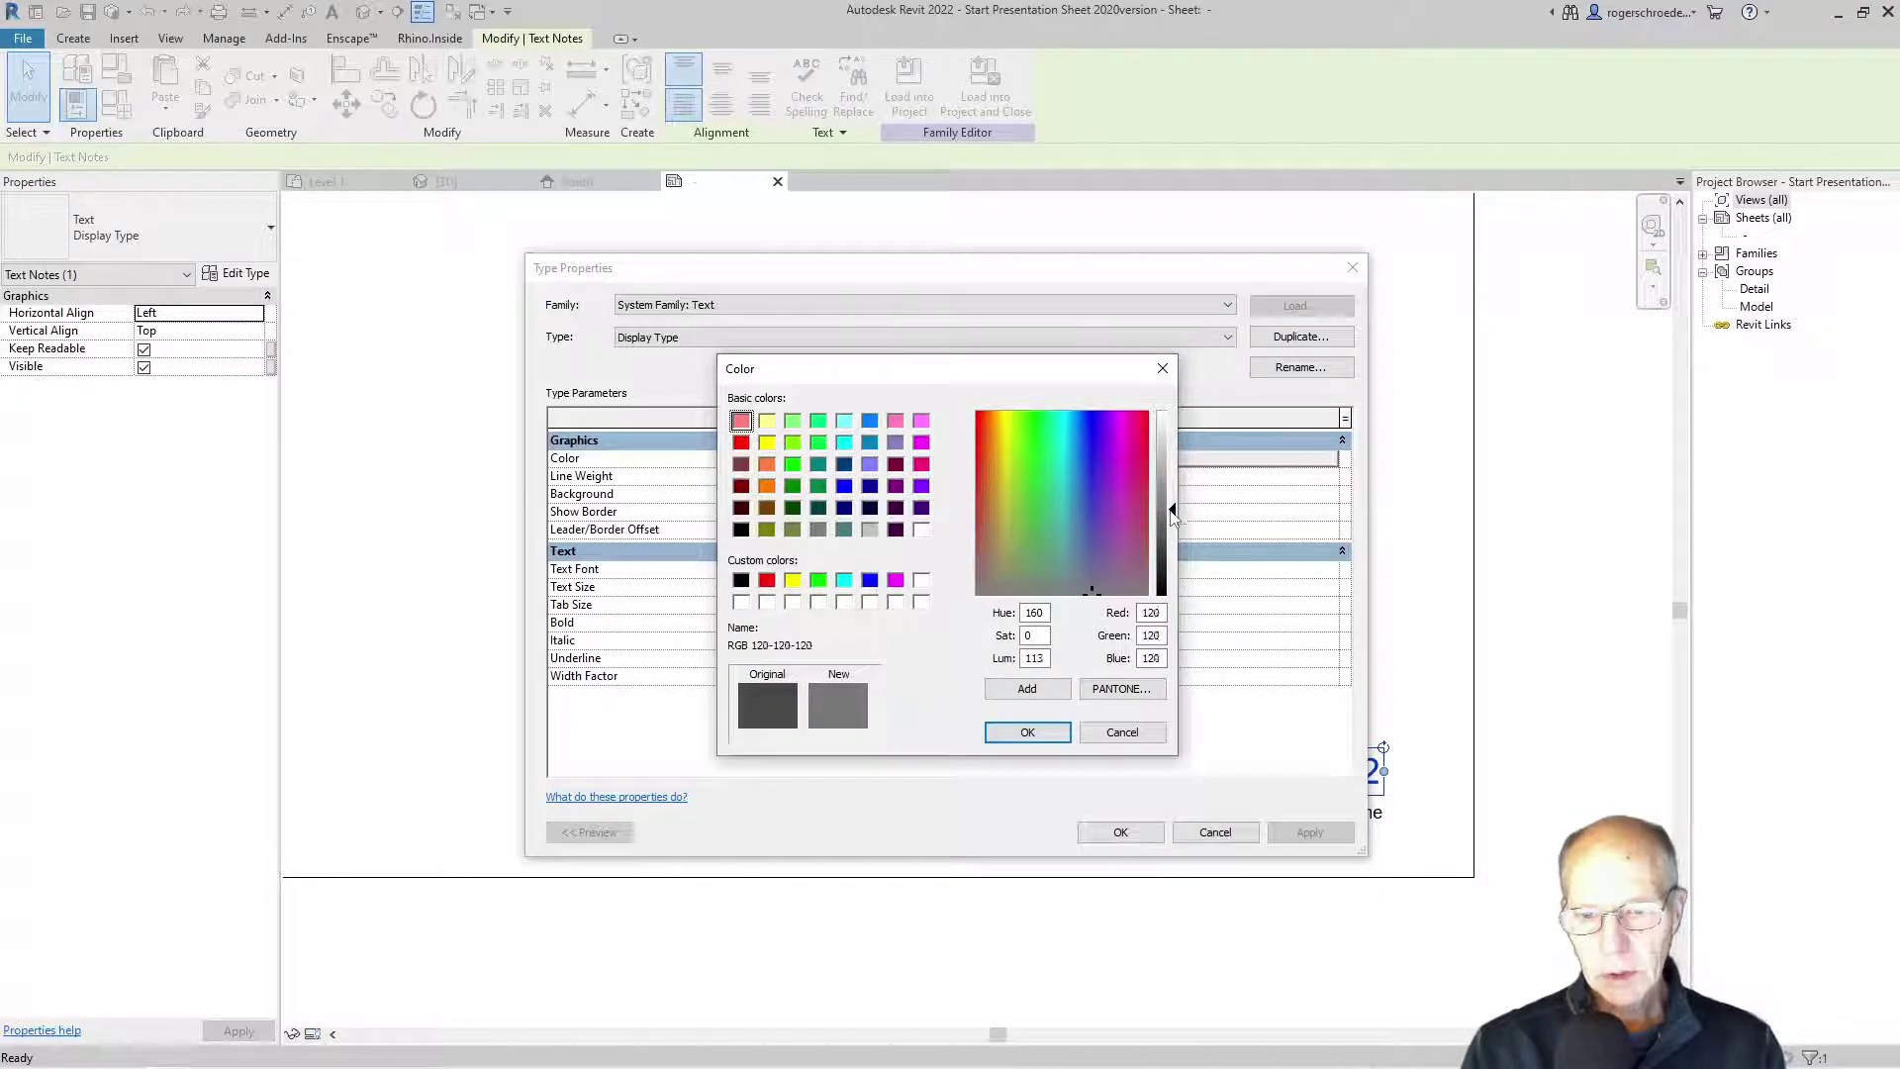
pyautogui.click(1027, 731)
pyautogui.click(1120, 832)
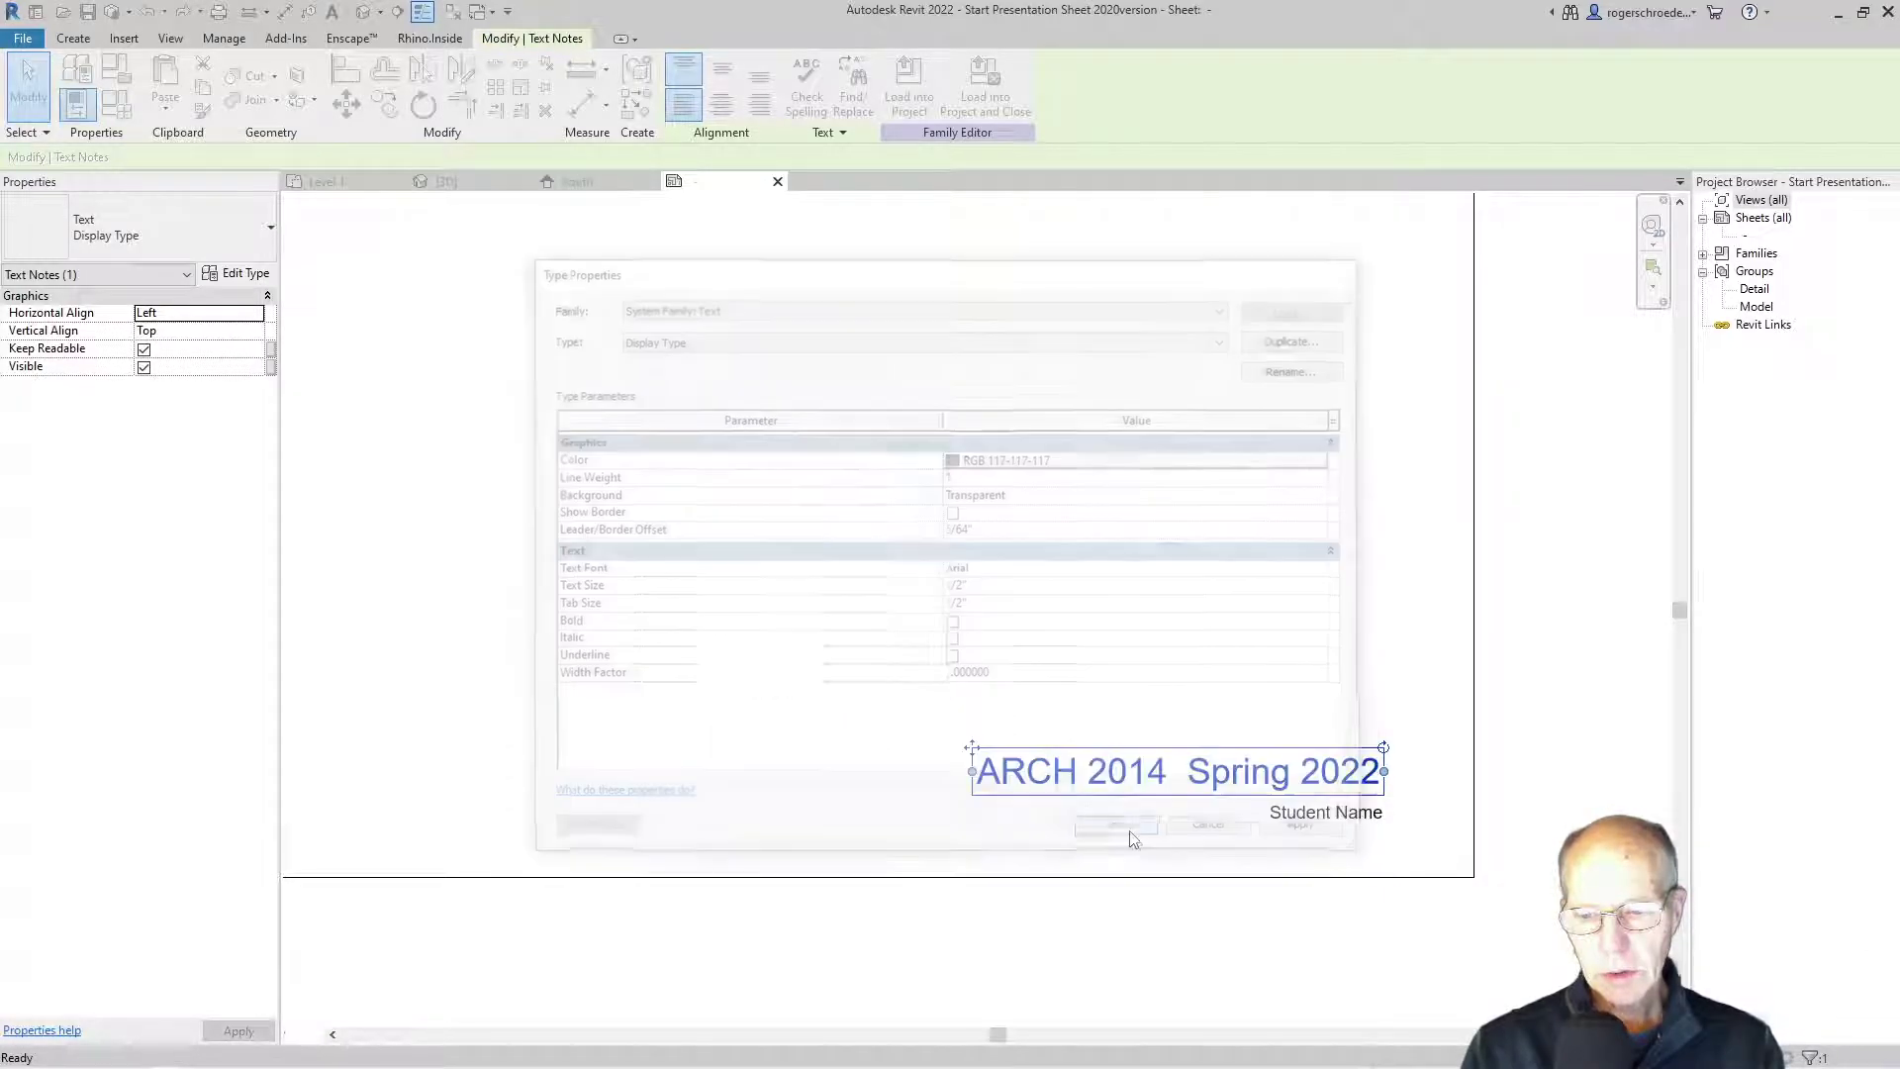
pyautogui.click(808, 857)
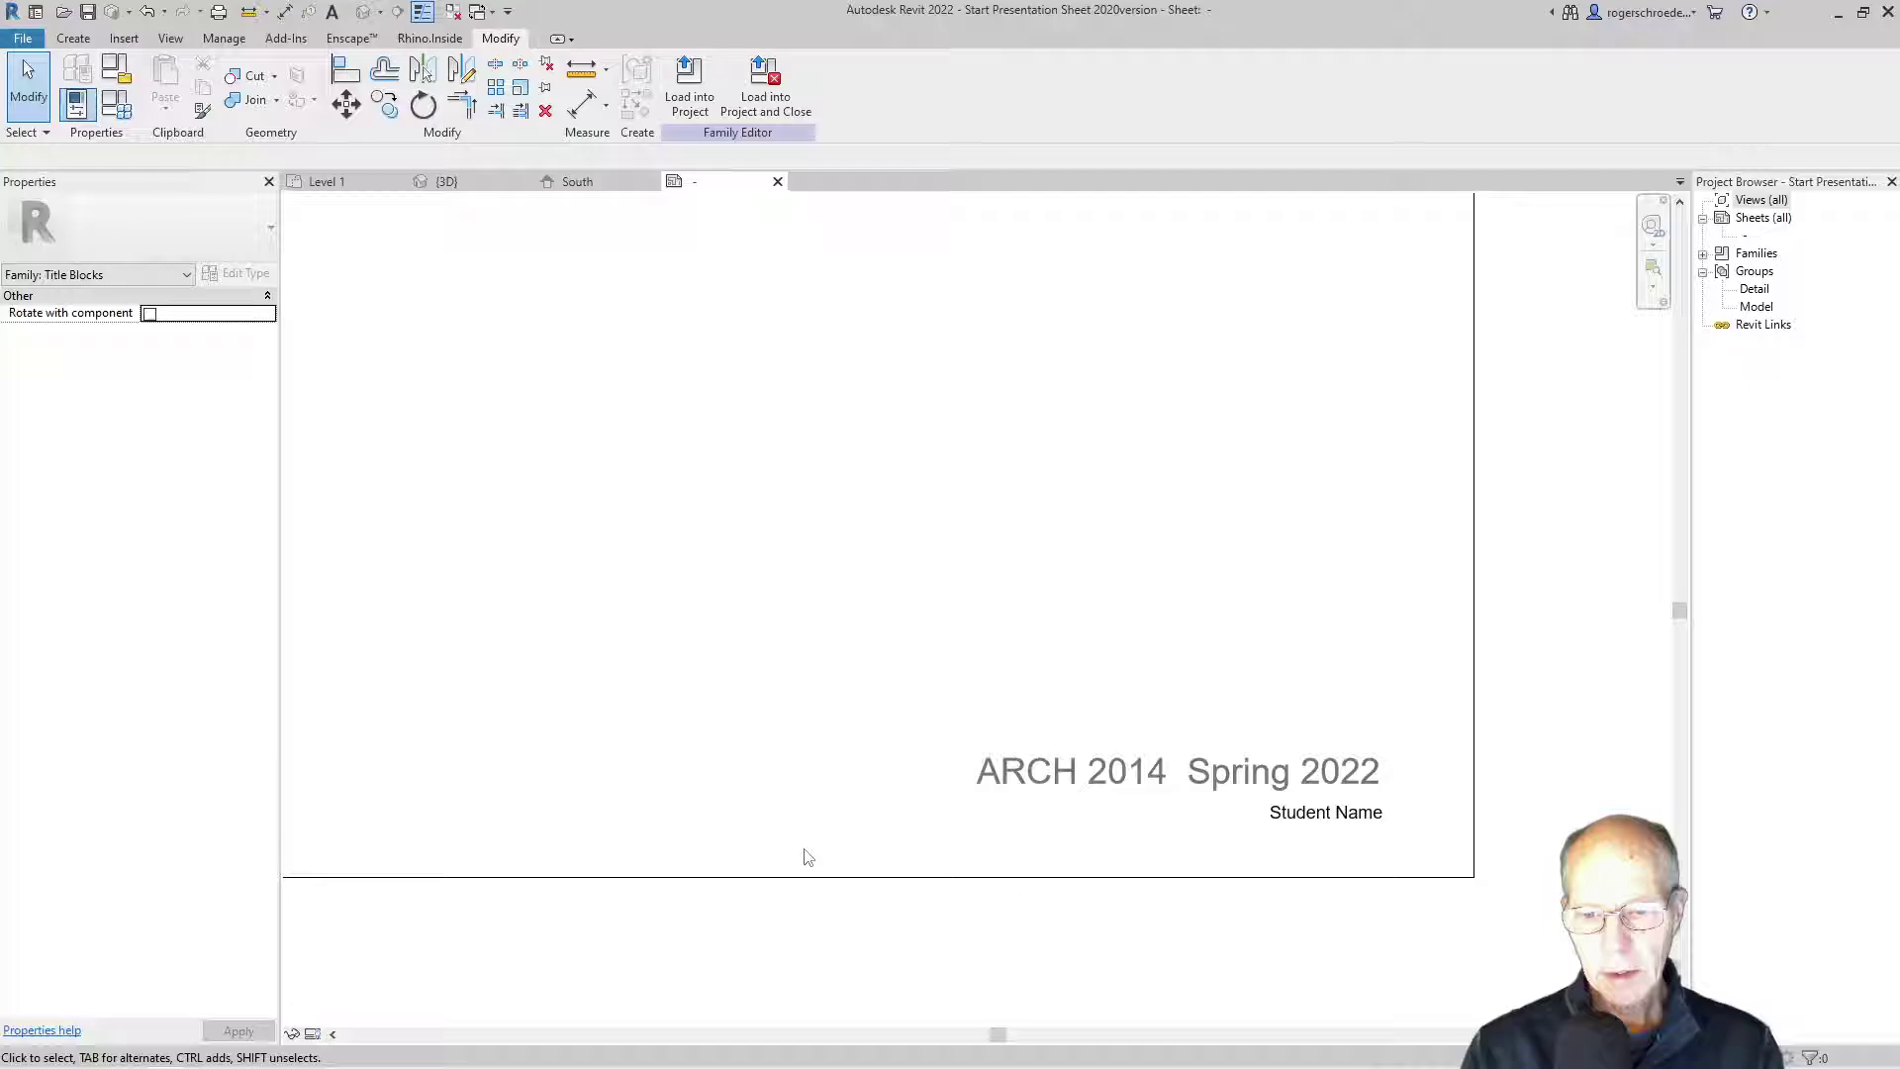
# Step: Save the title block family under the new name Presentation Sheet in the CV1 In Process folder
pyautogui.click(24, 38)
pyautogui.moveTo(121, 270)
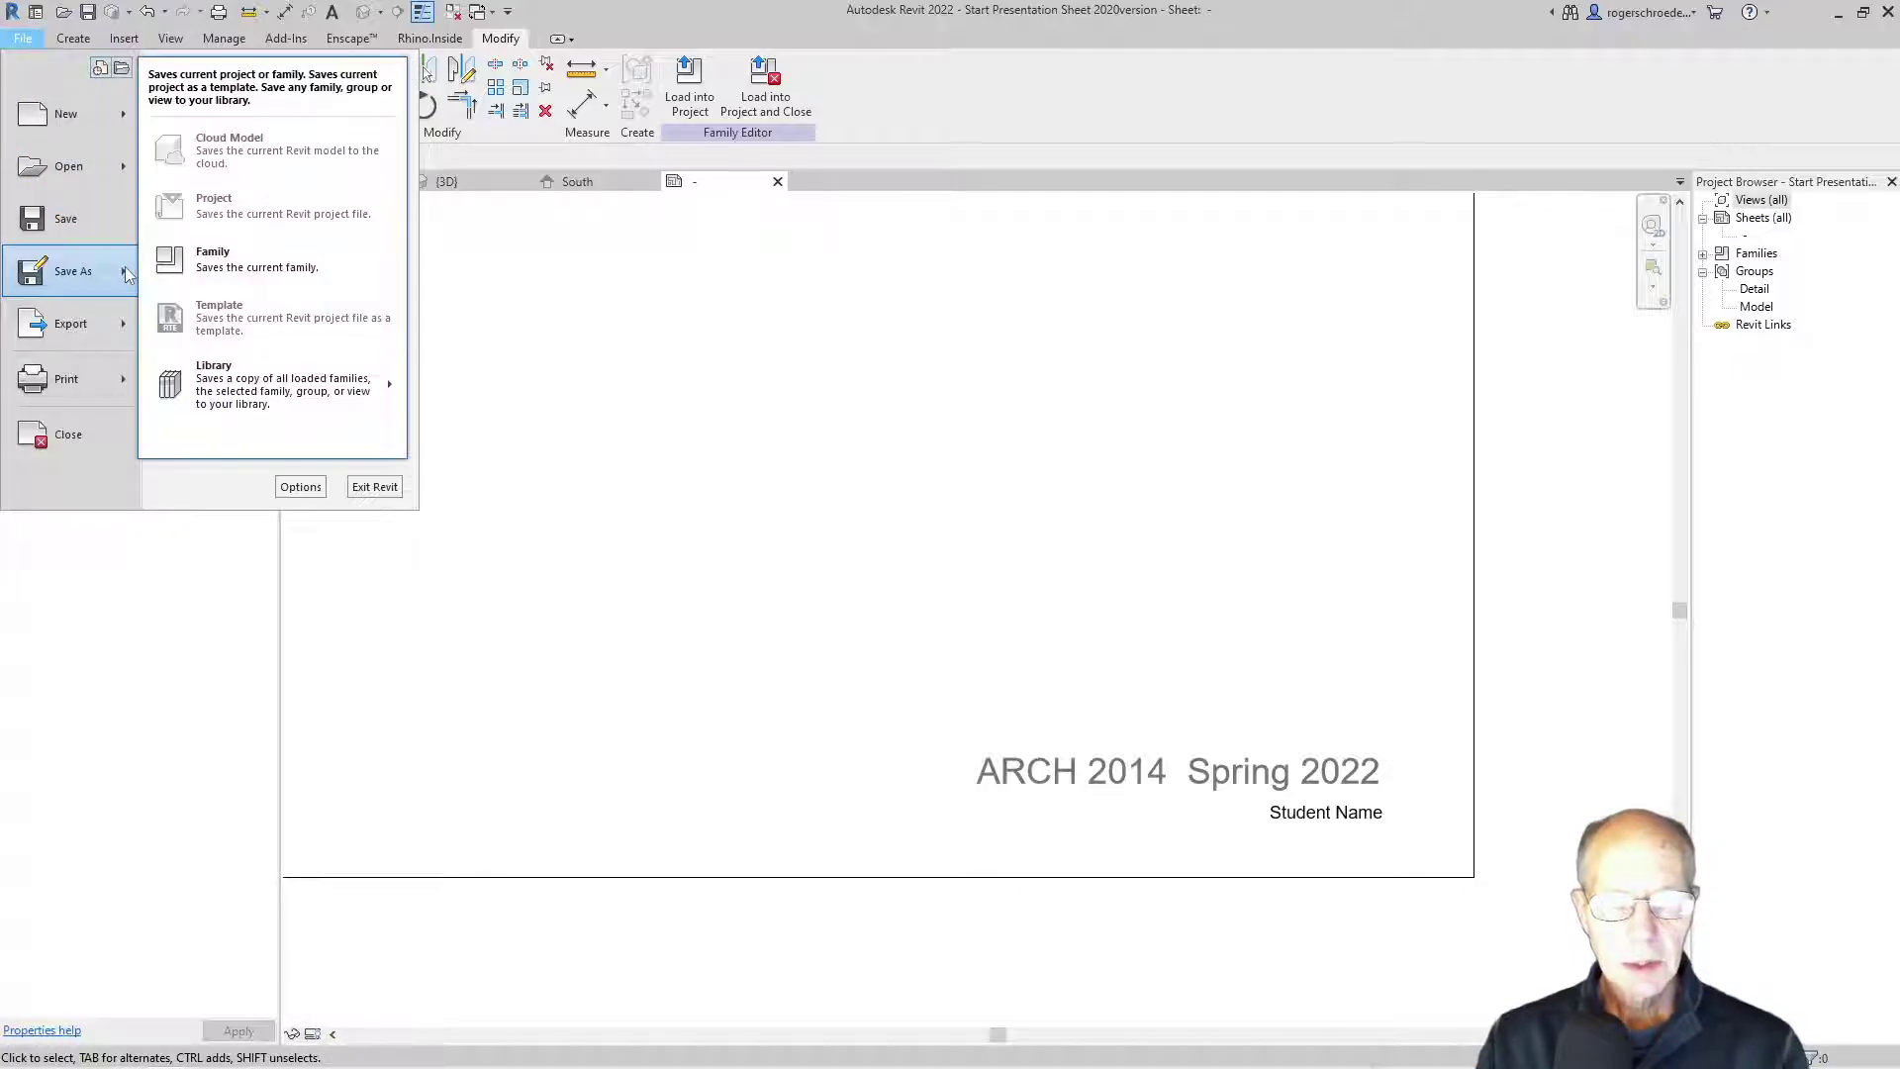
pyautogui.click(204, 265)
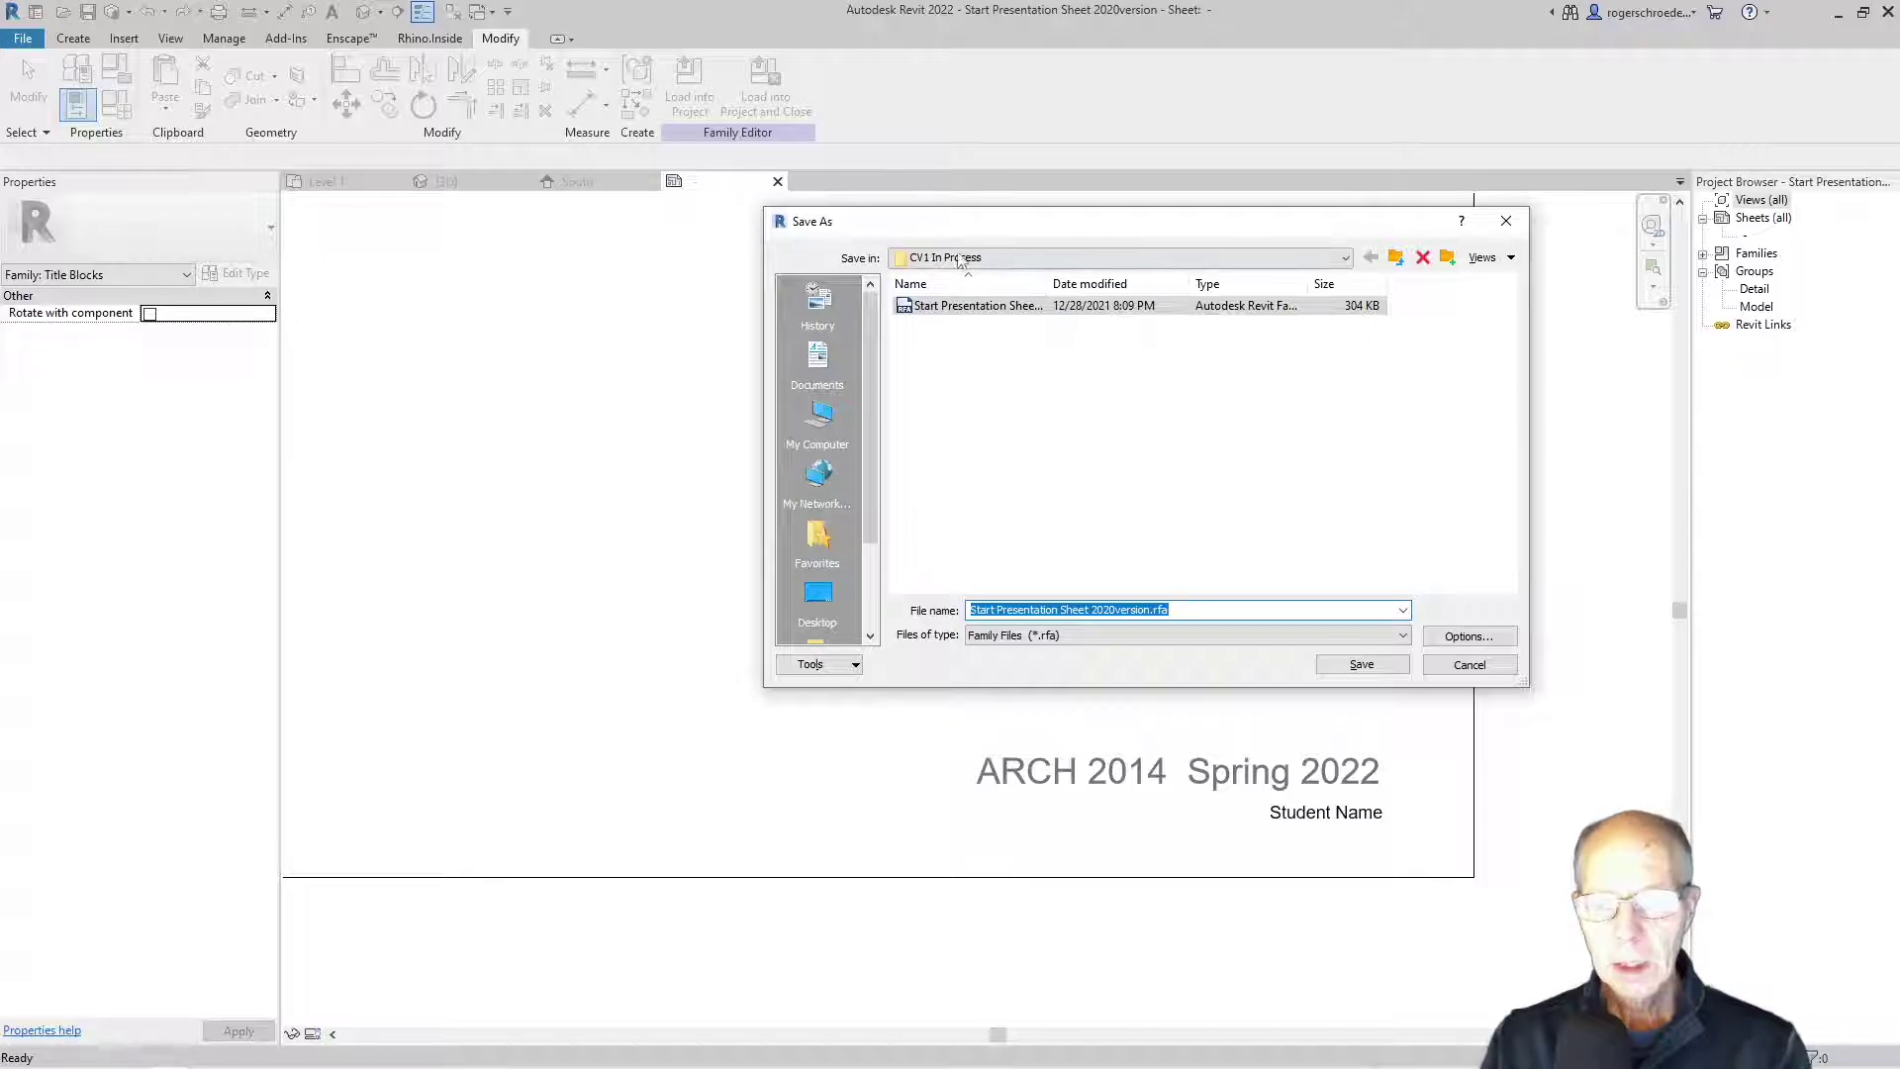
pyautogui.click(1157, 611)
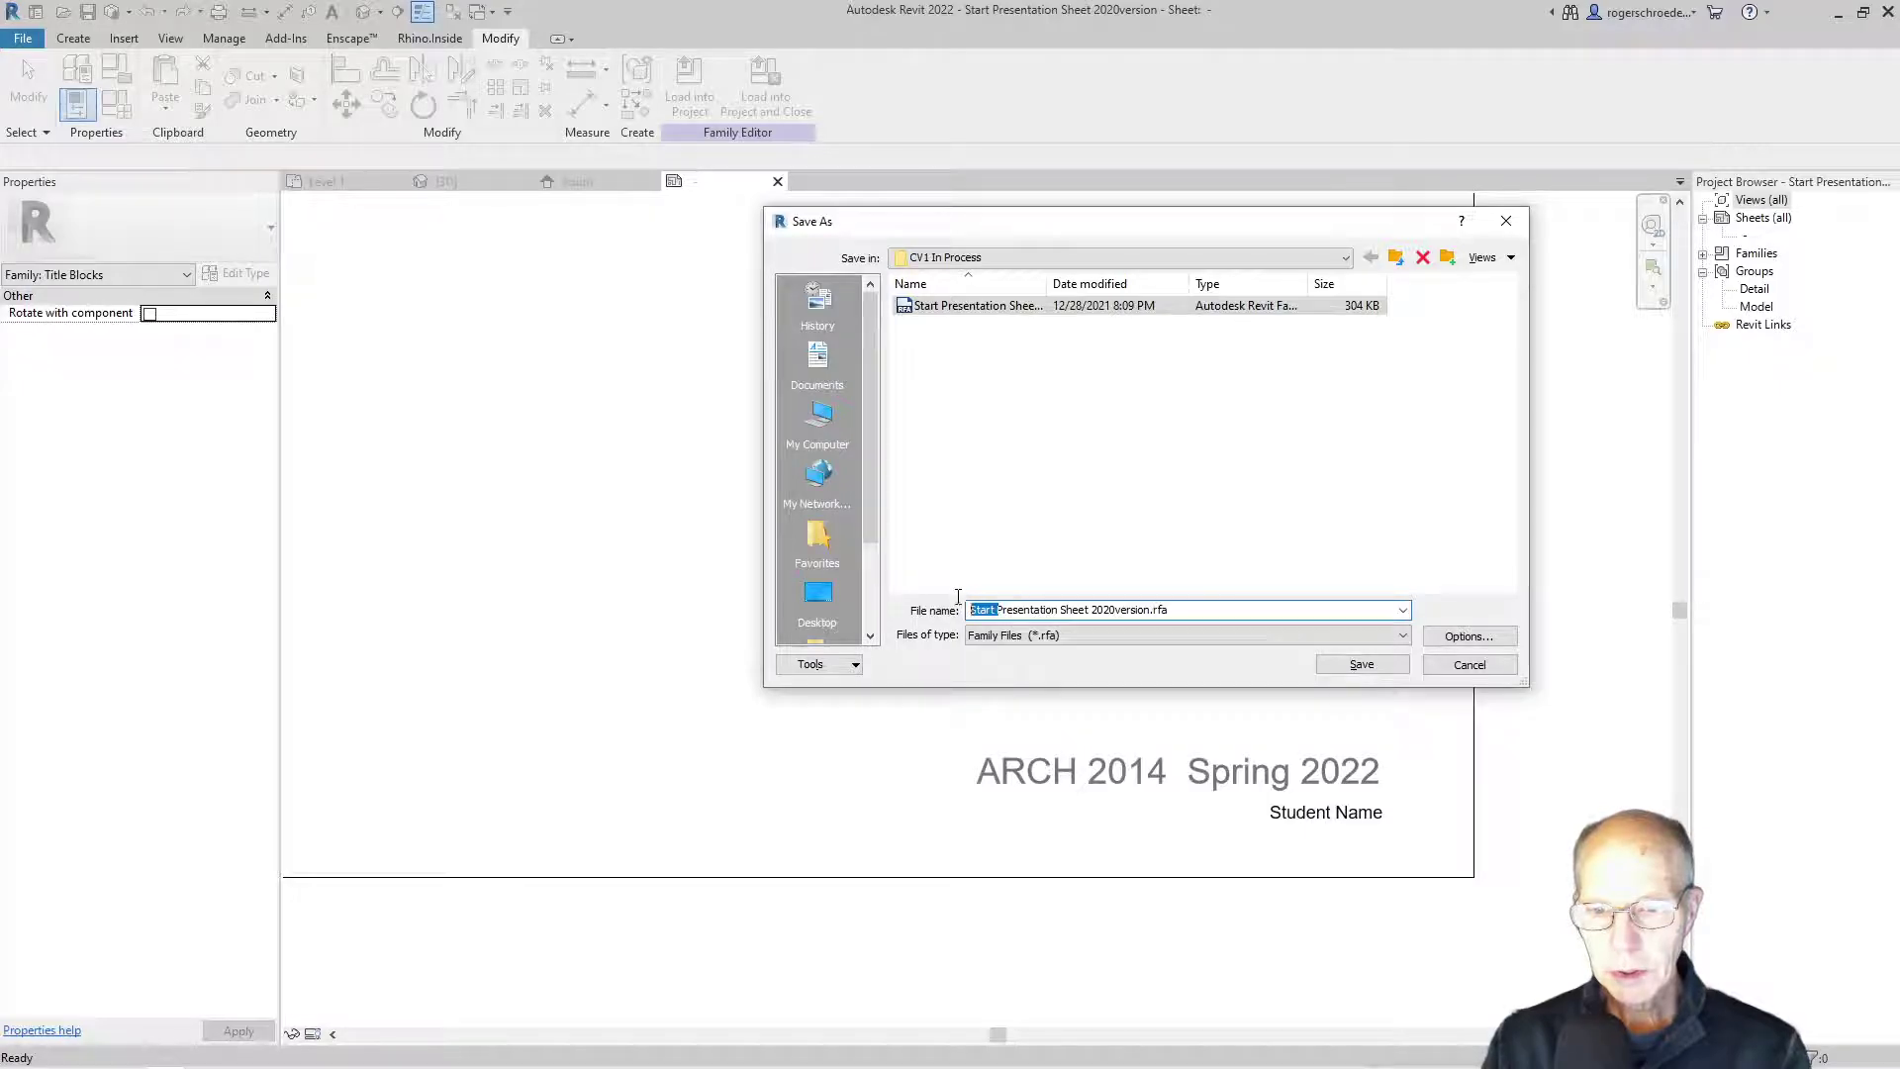
pyautogui.press('Delete')
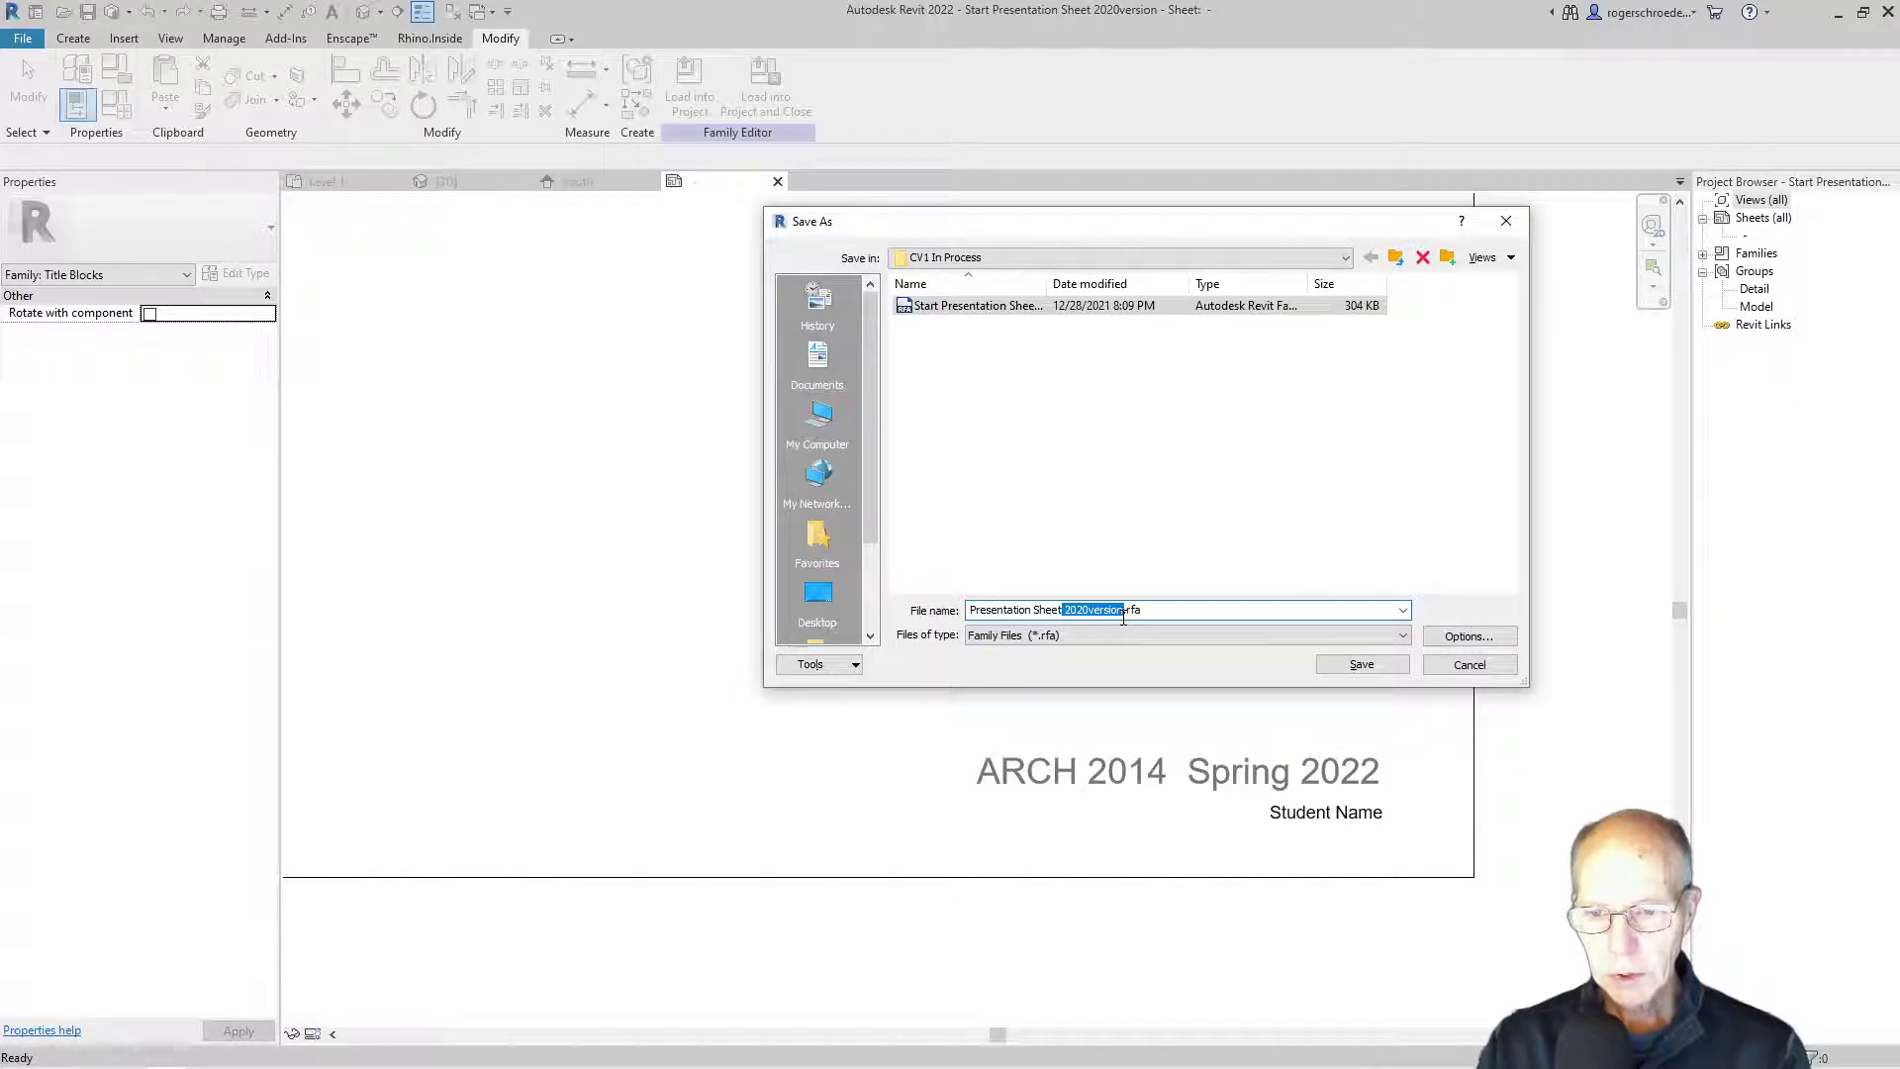
pyautogui.press('Delete')
pyautogui.click(1335, 663)
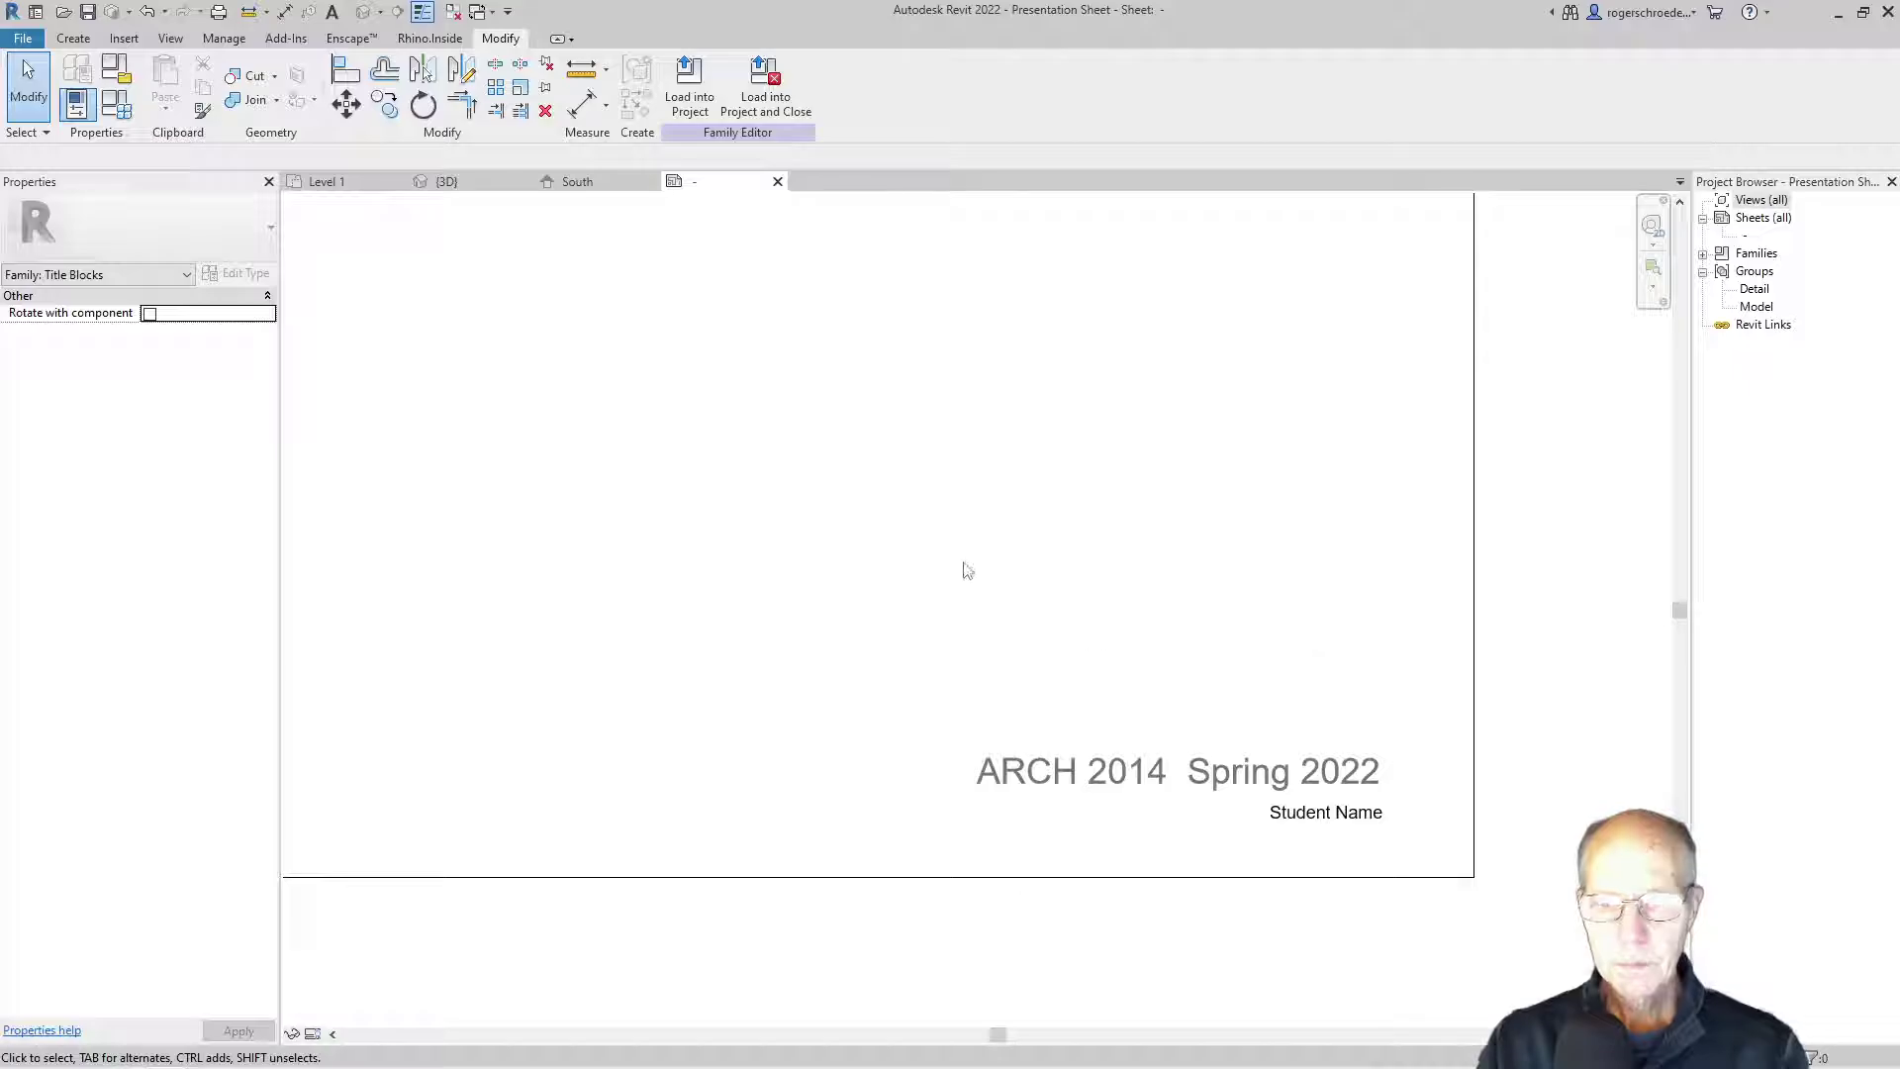
# Step: Load the title block family into the CV1 Start project and save the project
pyautogui.click(692, 104)
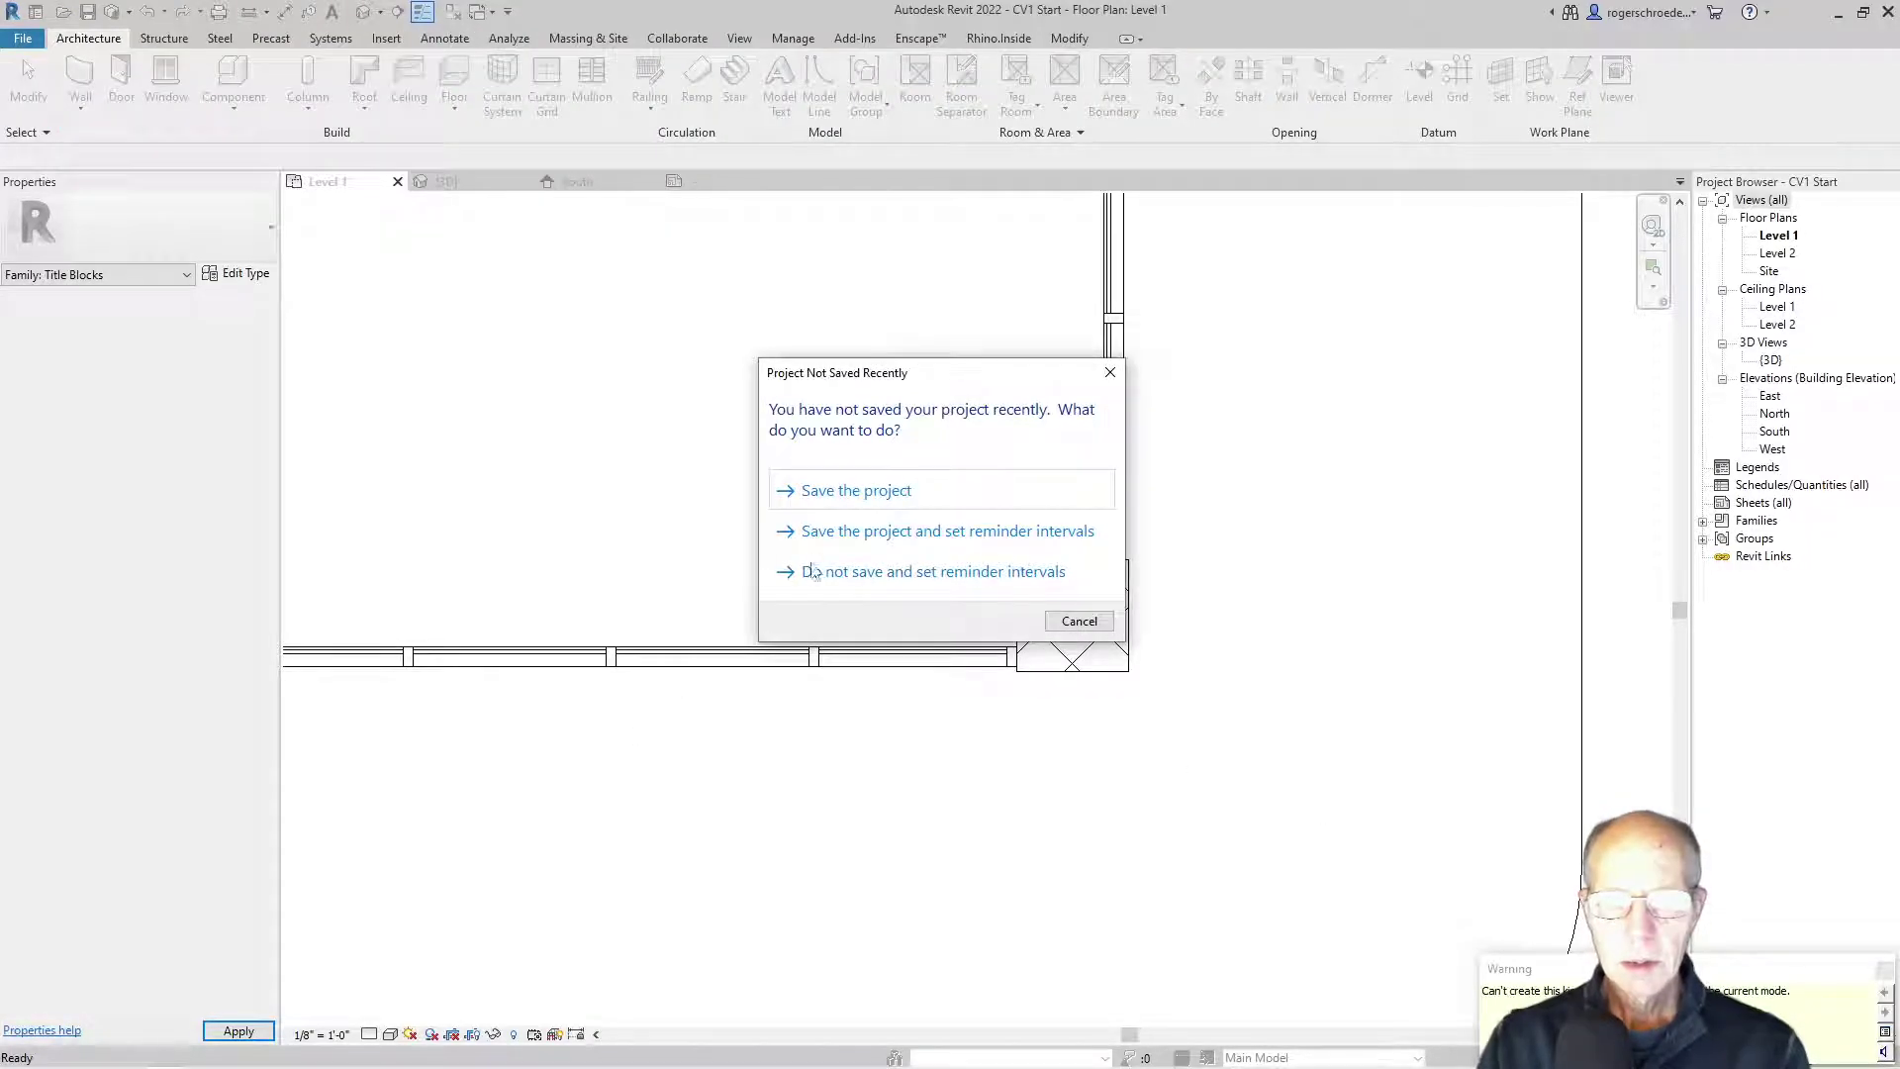
pyautogui.click(817, 503)
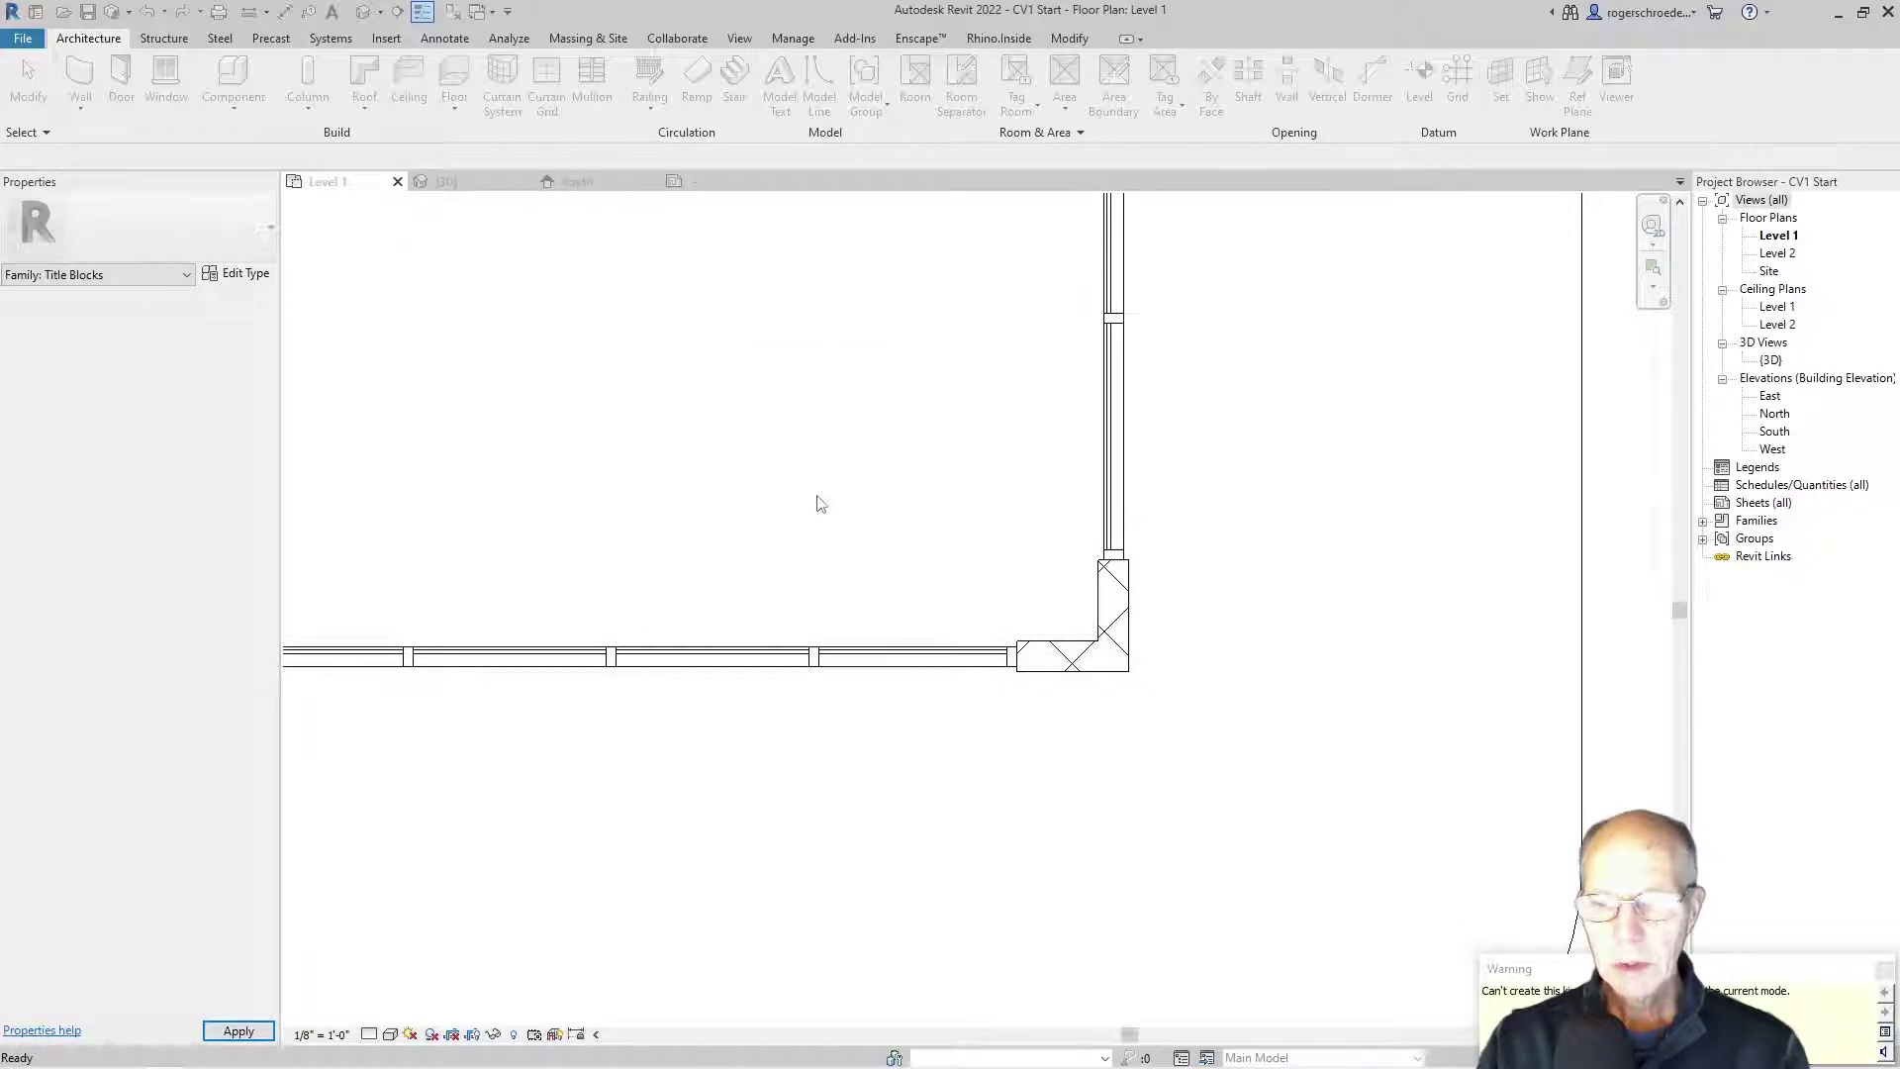
pyautogui.scroll(-6, 817, 503)
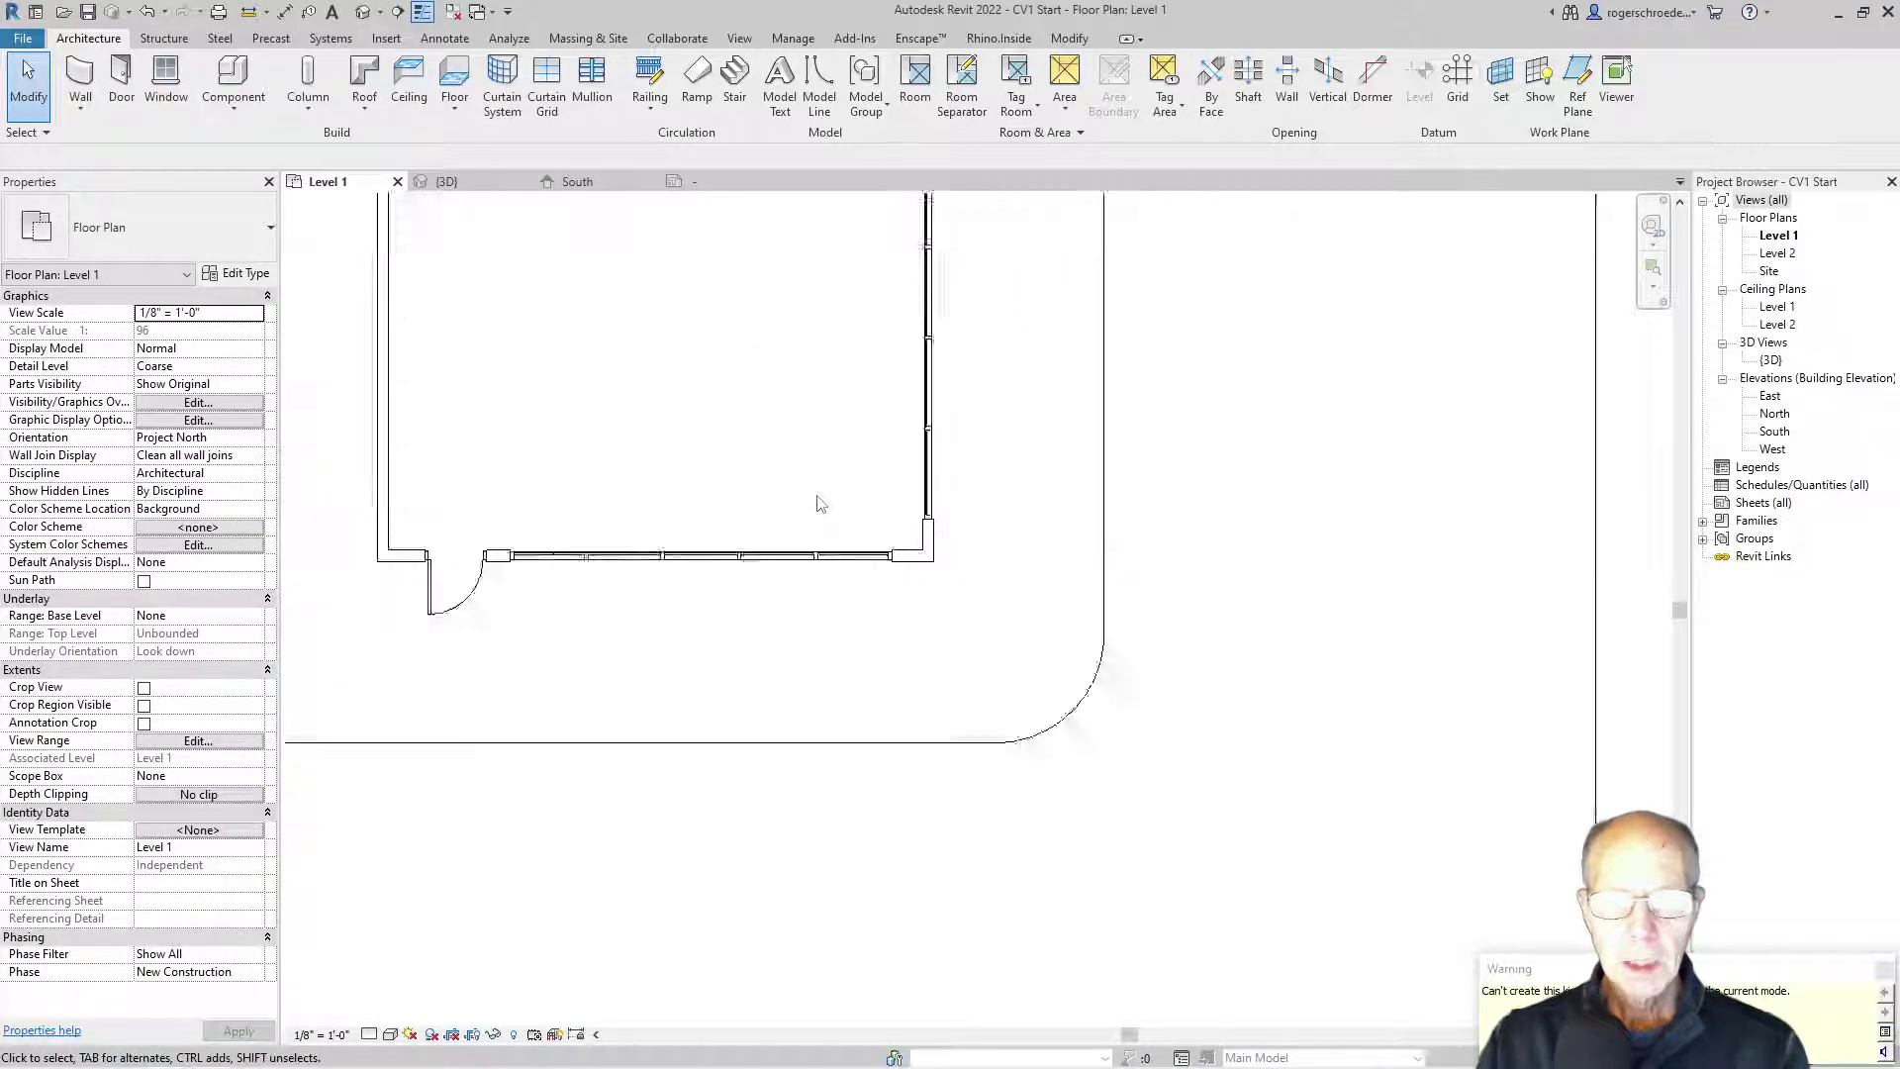
pyautogui.moveTo(788, 503); pyautogui.dragTo(1102, 755, button='middle')
pyautogui.scroll(-1, 1104, 754)
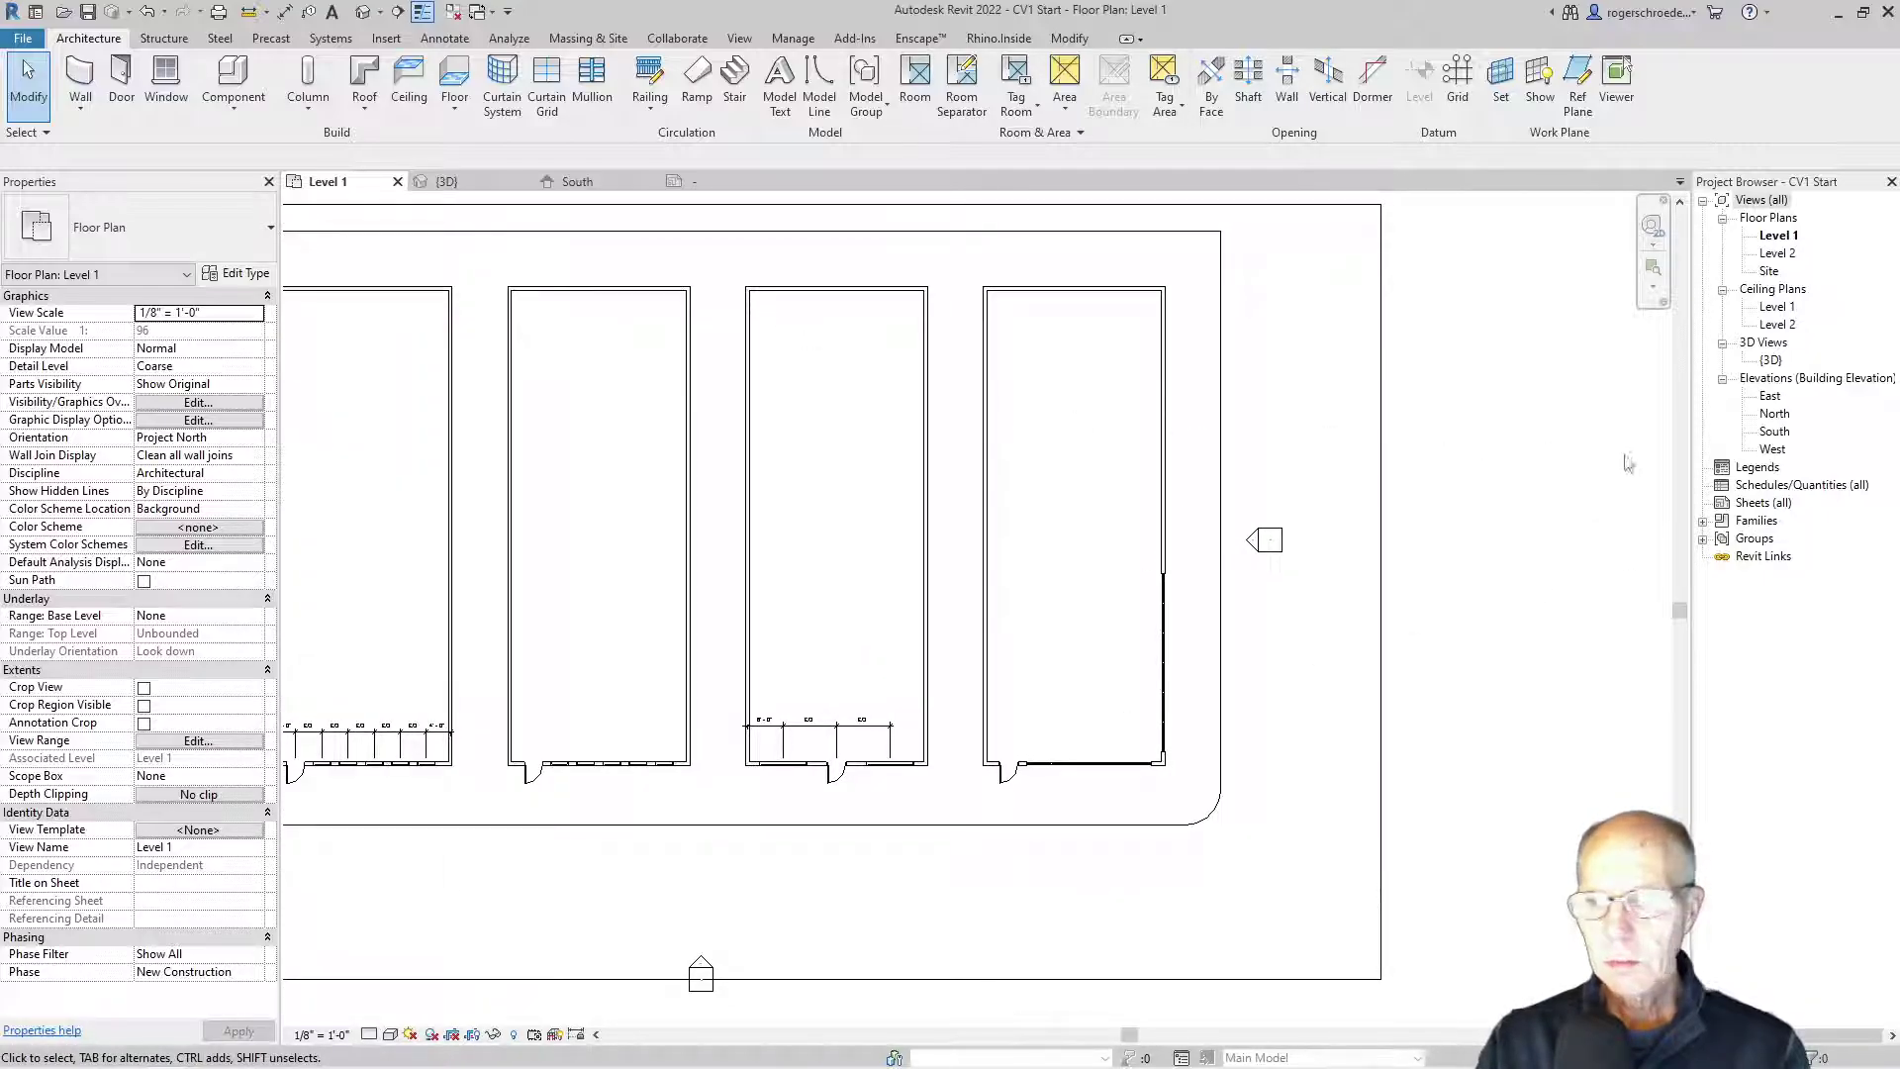
# Step: Create a new sheet in the project using the Presentation Sheet title block
pyautogui.click(1723, 504)
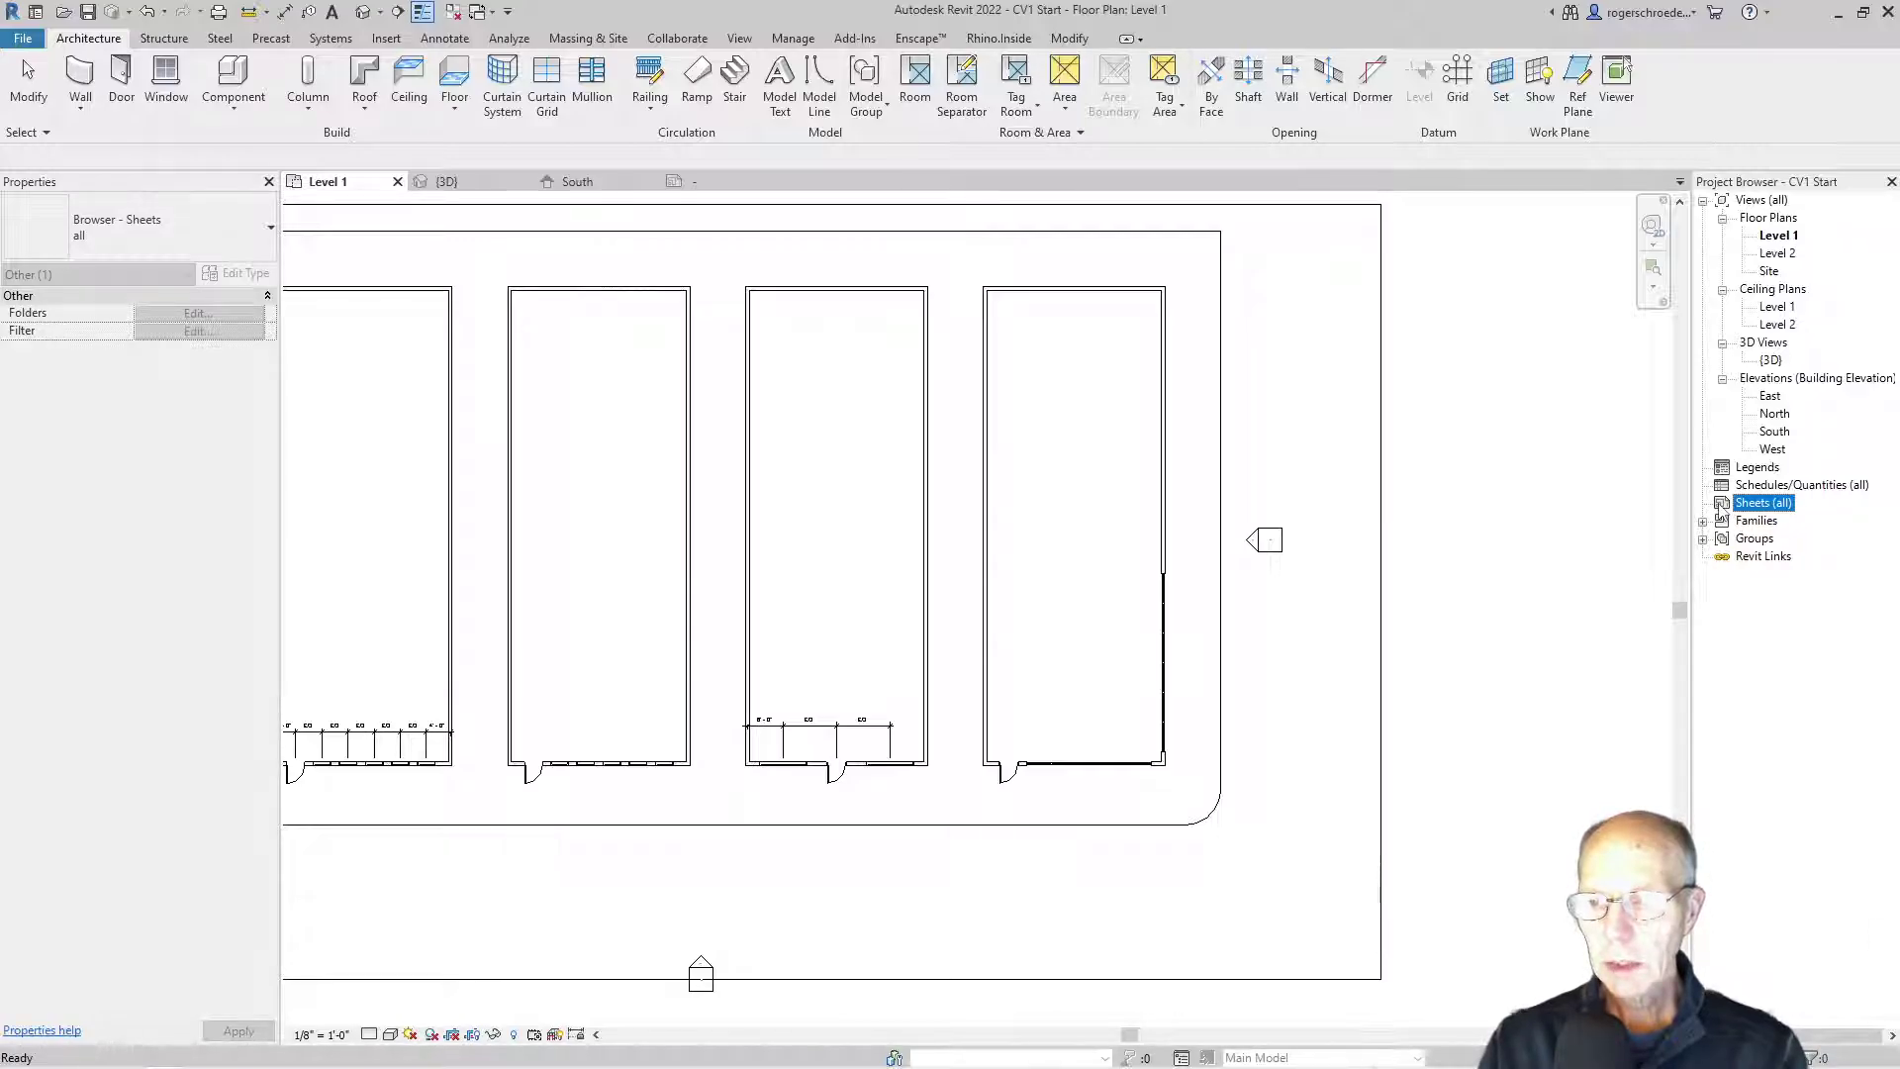
pyautogui.rightClick(1725, 504)
pyautogui.click(1746, 517)
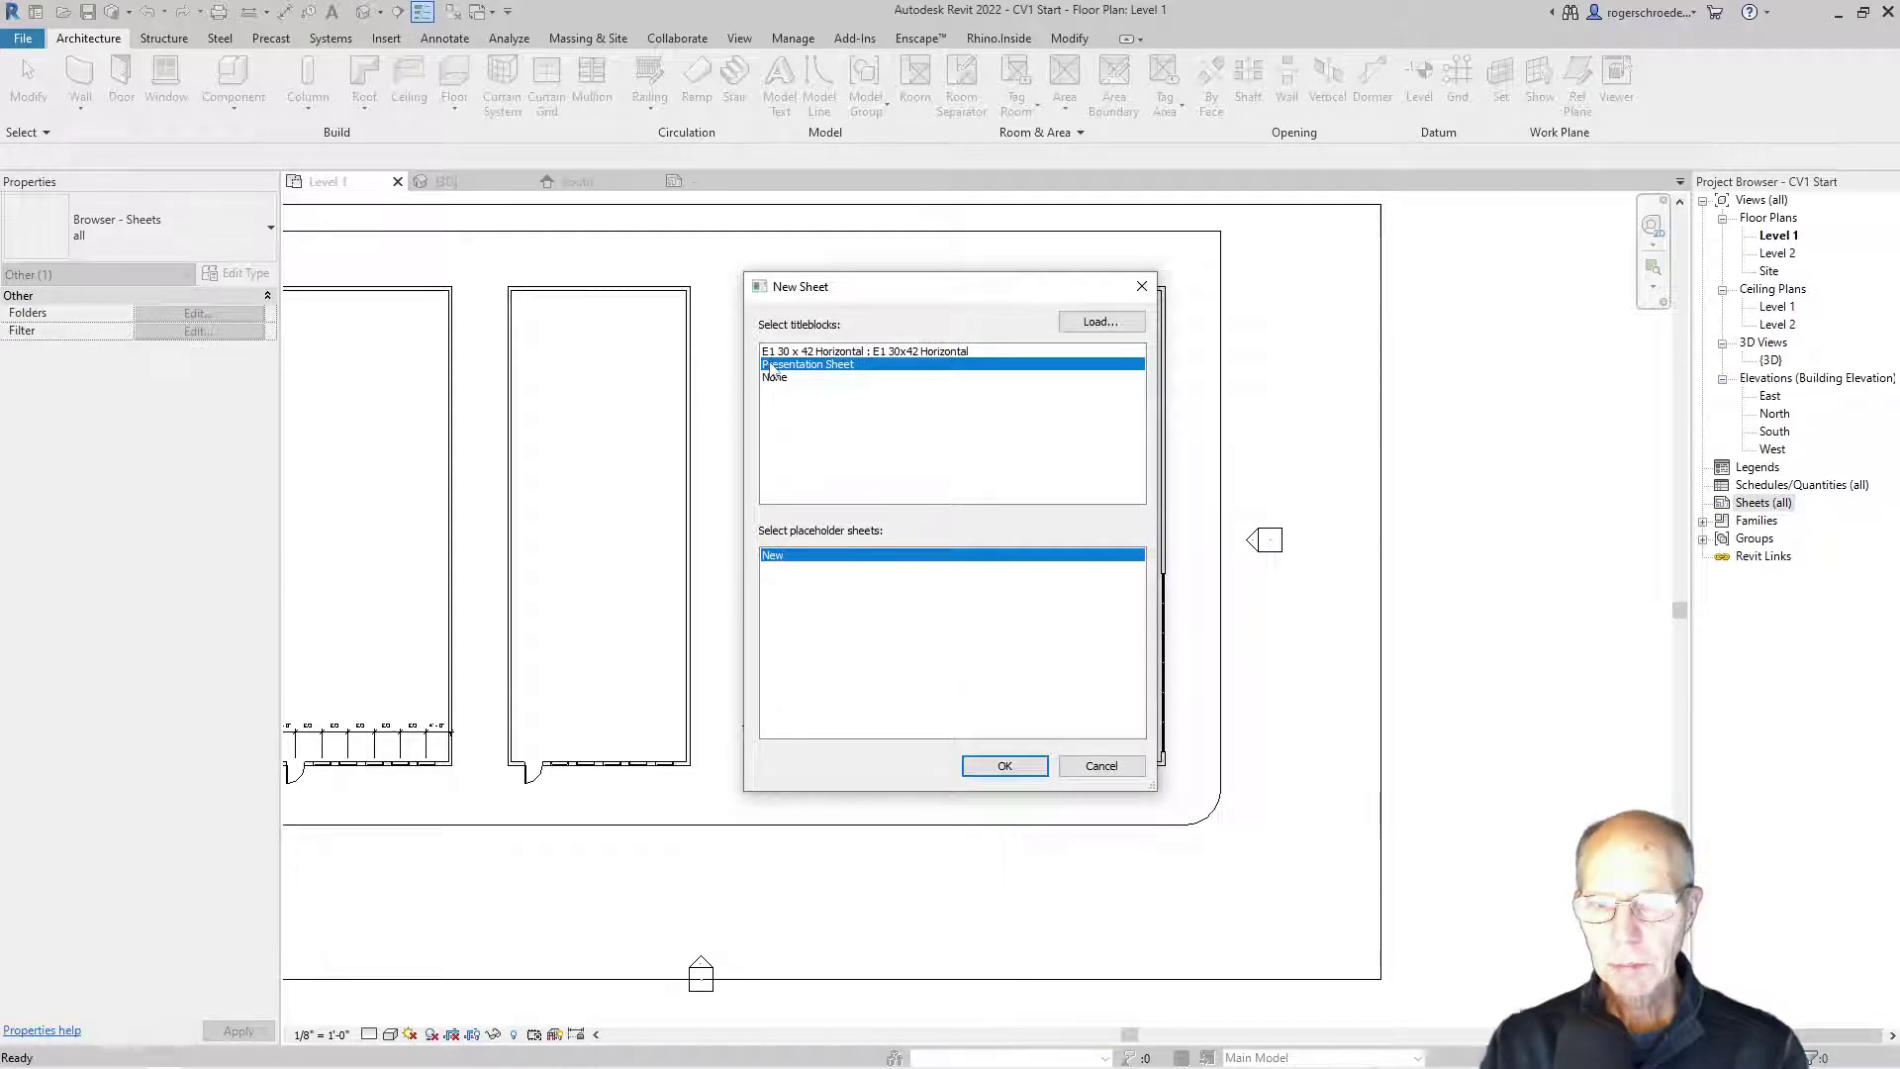
pyautogui.click(1002, 768)
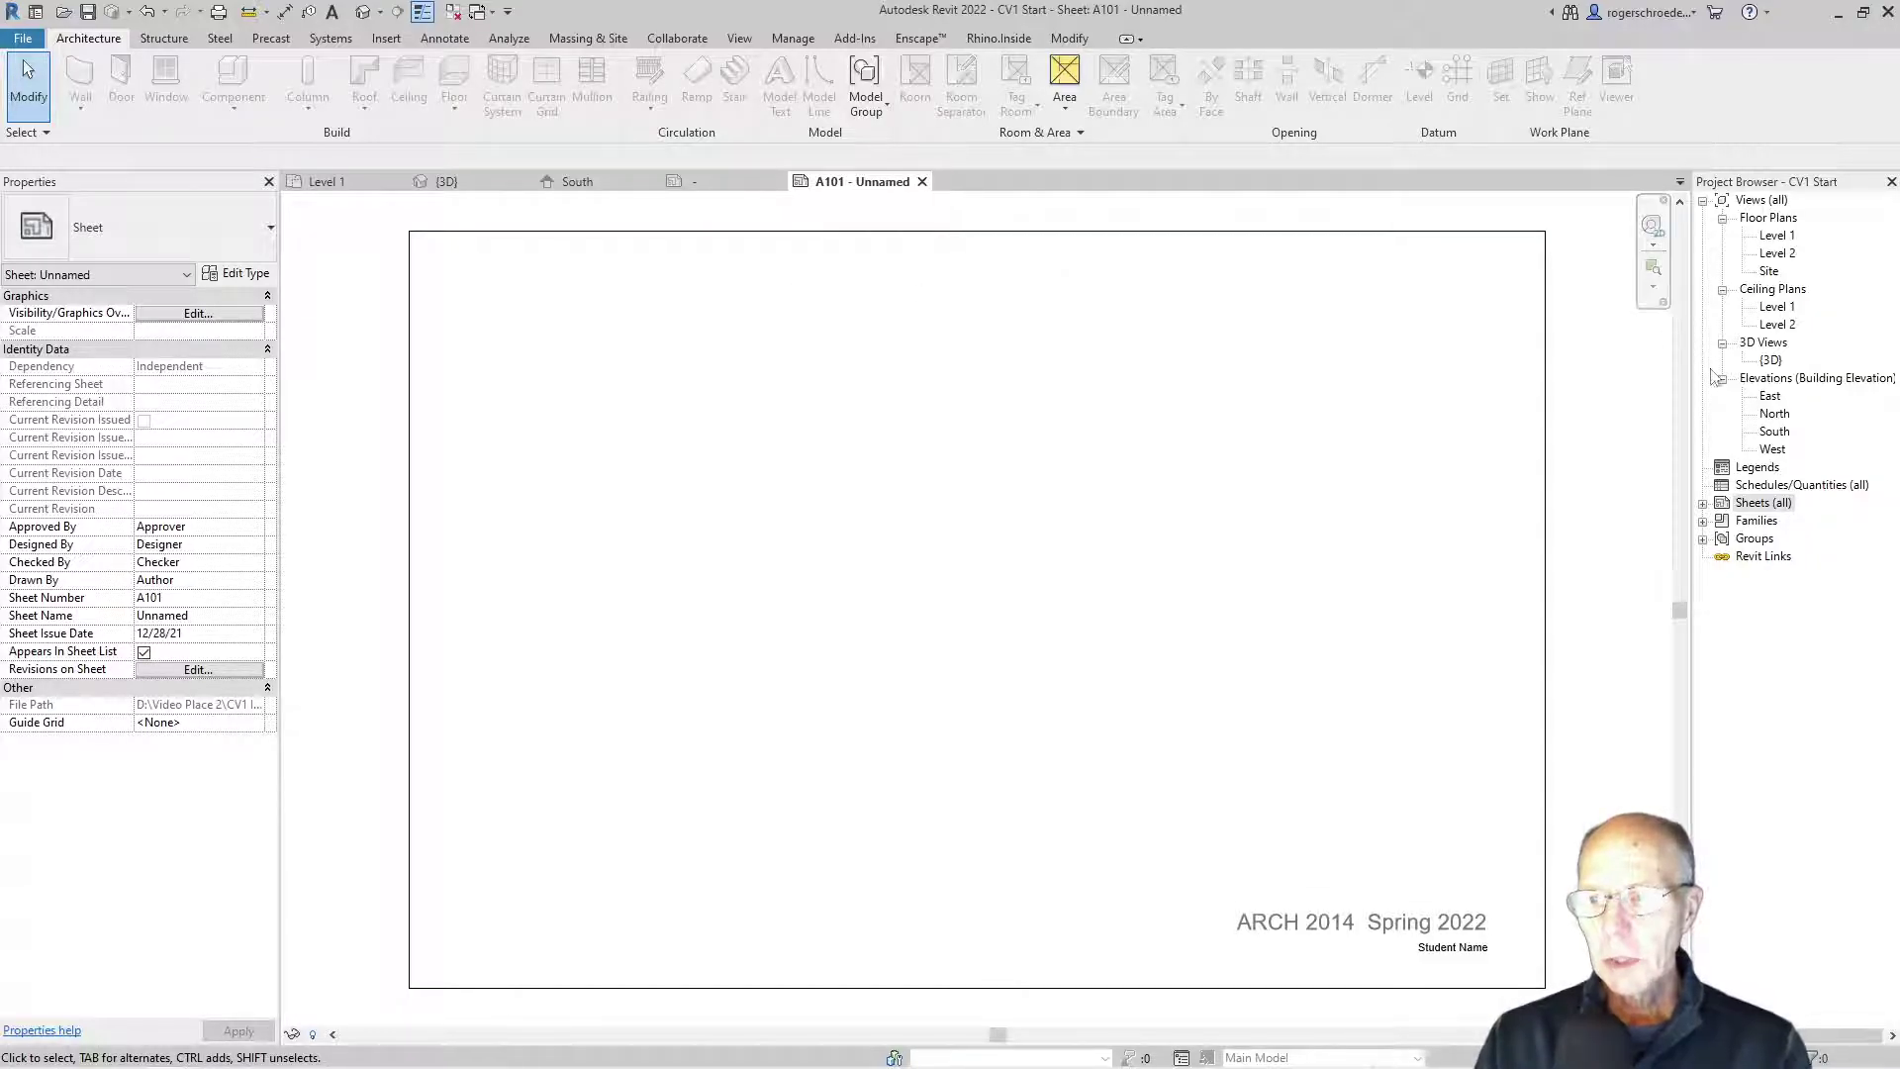
# Step: Place the {3D} view on sheet A101 above the course text, roughly centered in the sheet
pyautogui.moveTo(1775, 363); pyautogui.dragTo(1069, 512)
pyautogui.click(1053, 507)
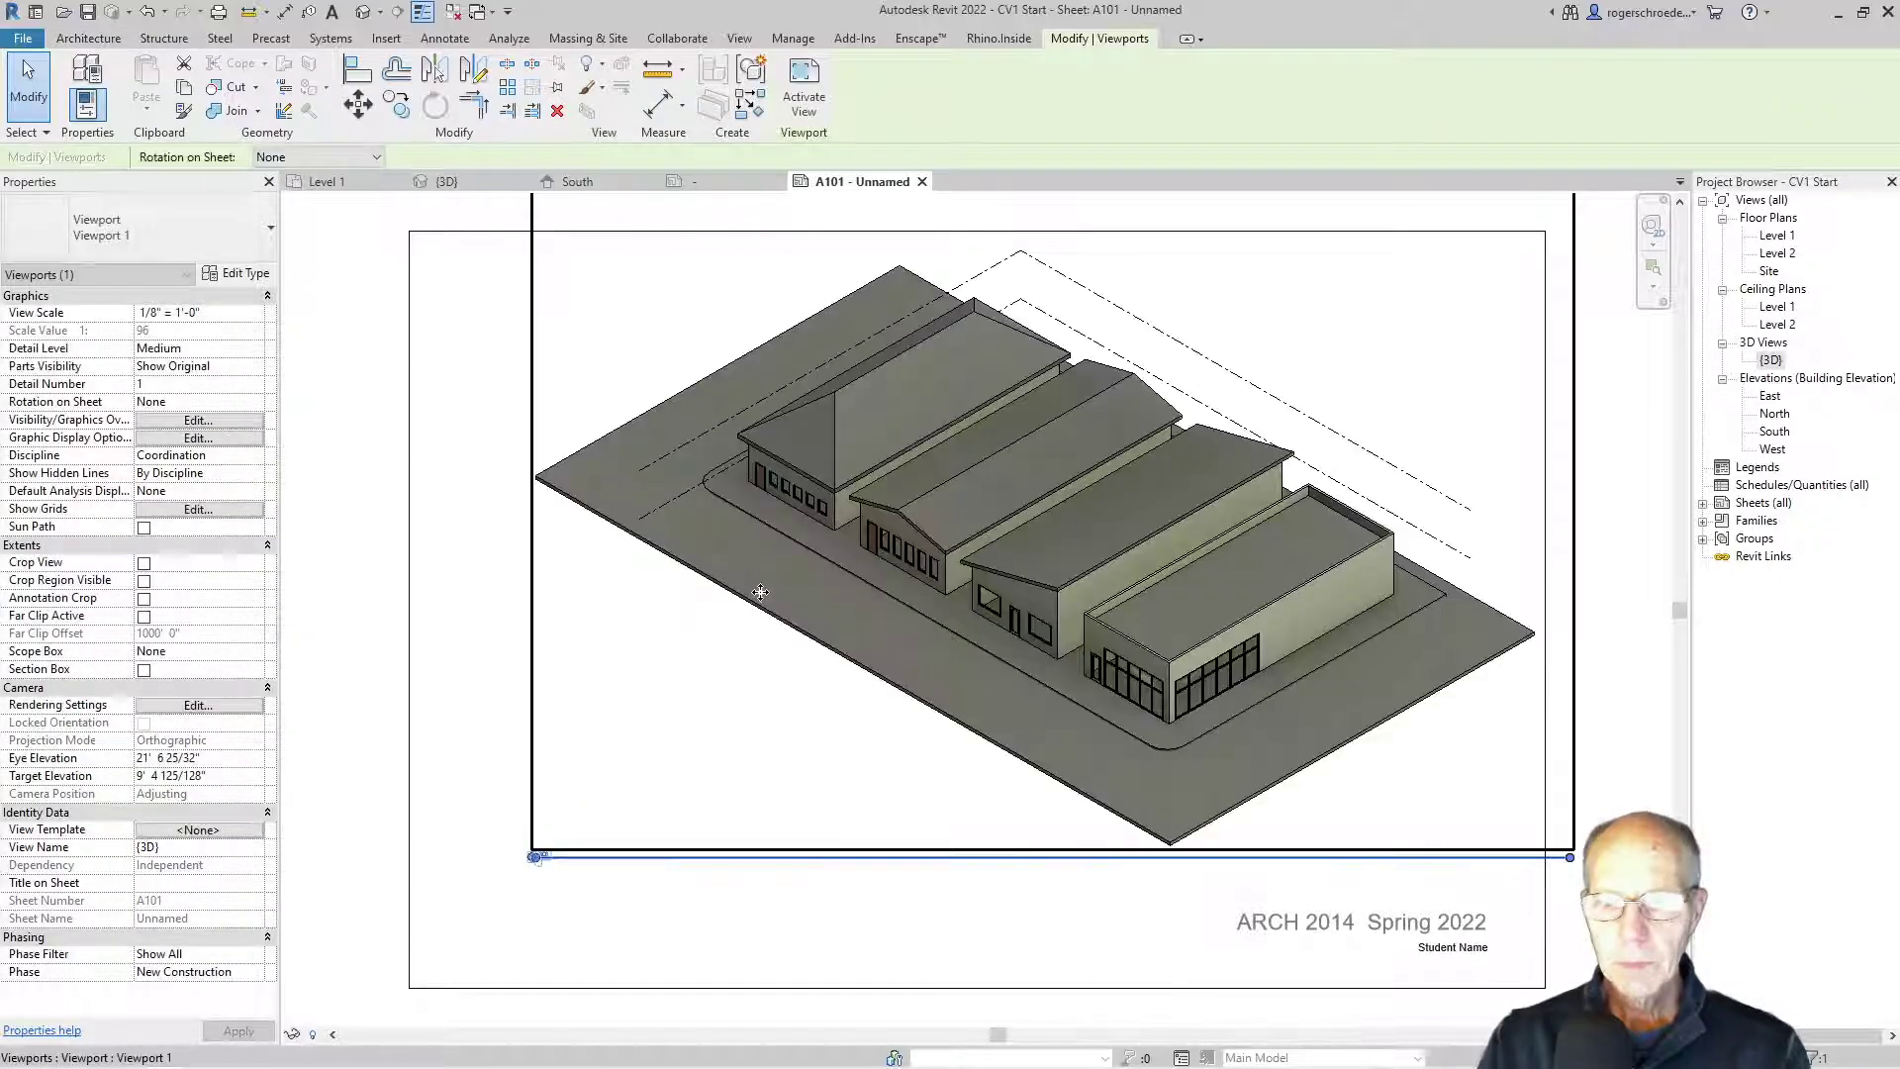